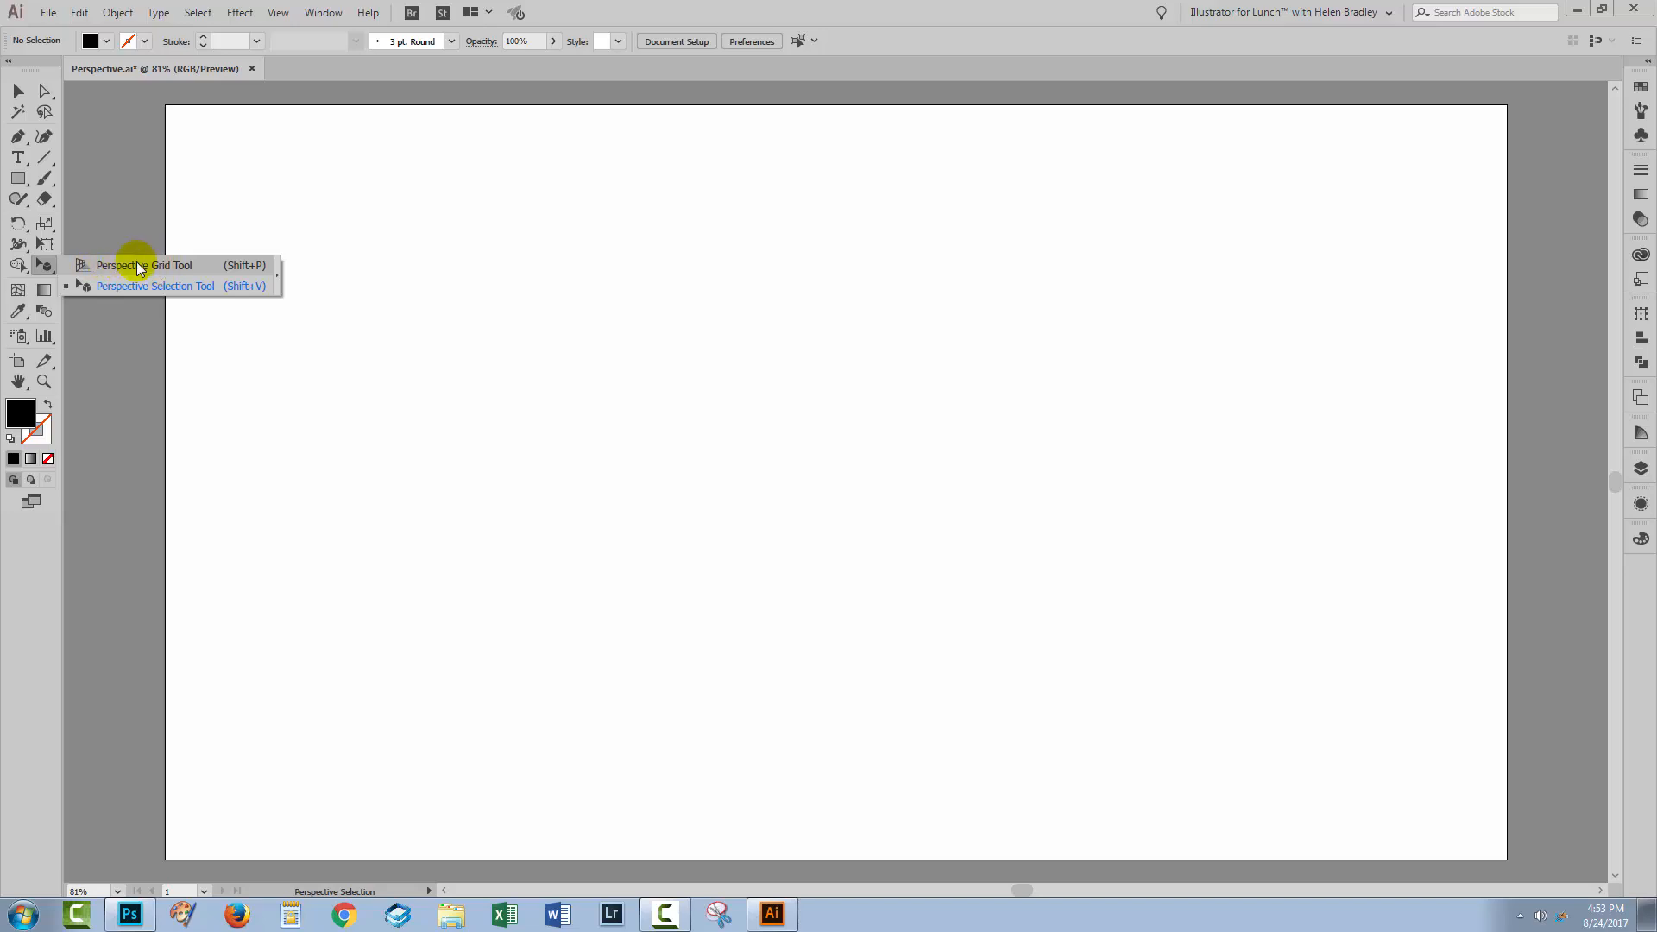
# - Display the perspective grid and enlarge it by spreading both vanishing points outward, raising its top and lowering its ground level
pyautogui.click(136, 264)
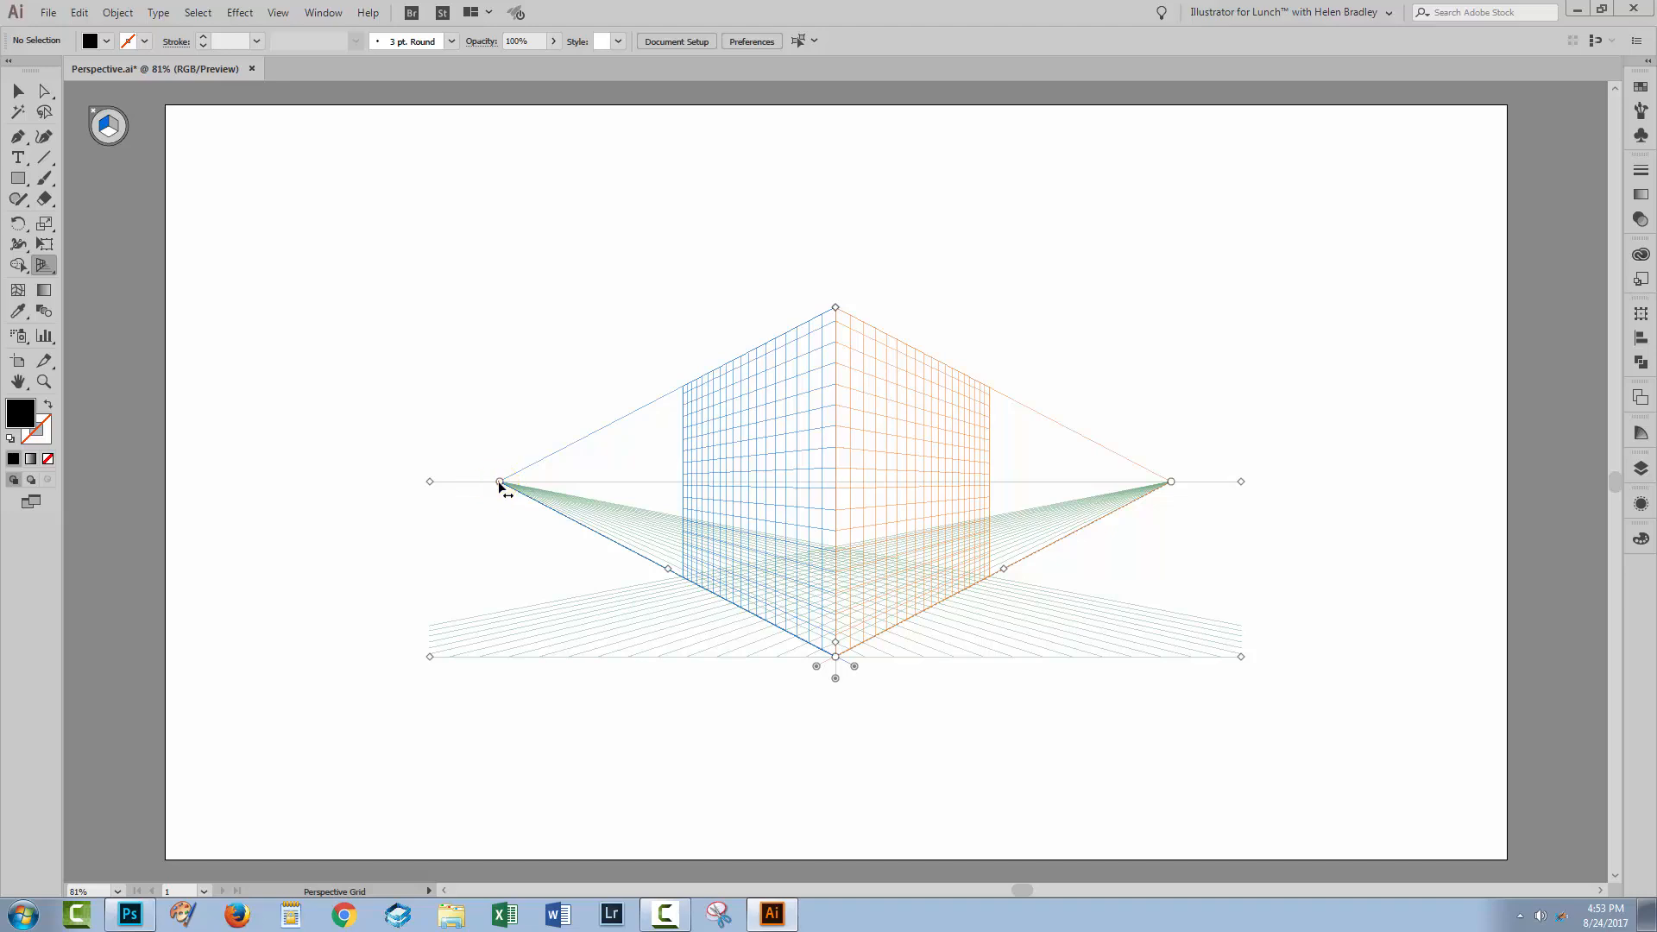
pyautogui.moveTo(500, 483); pyautogui.dragTo(260, 482)
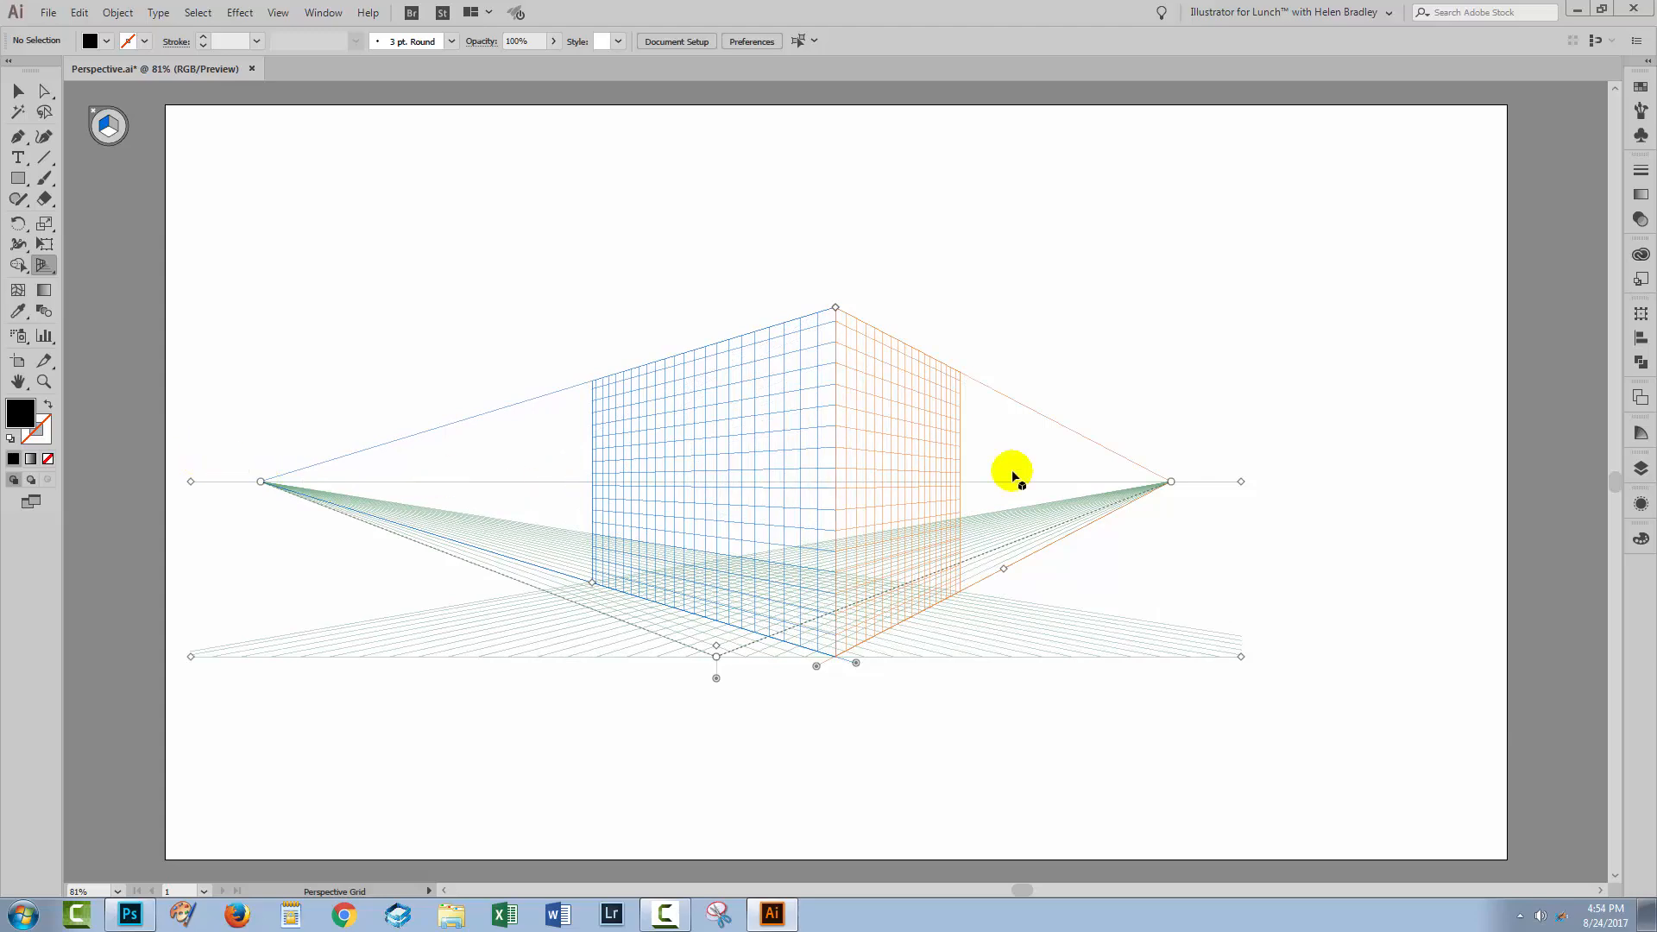
pyautogui.moveTo(1171, 483); pyautogui.dragTo(1407, 482)
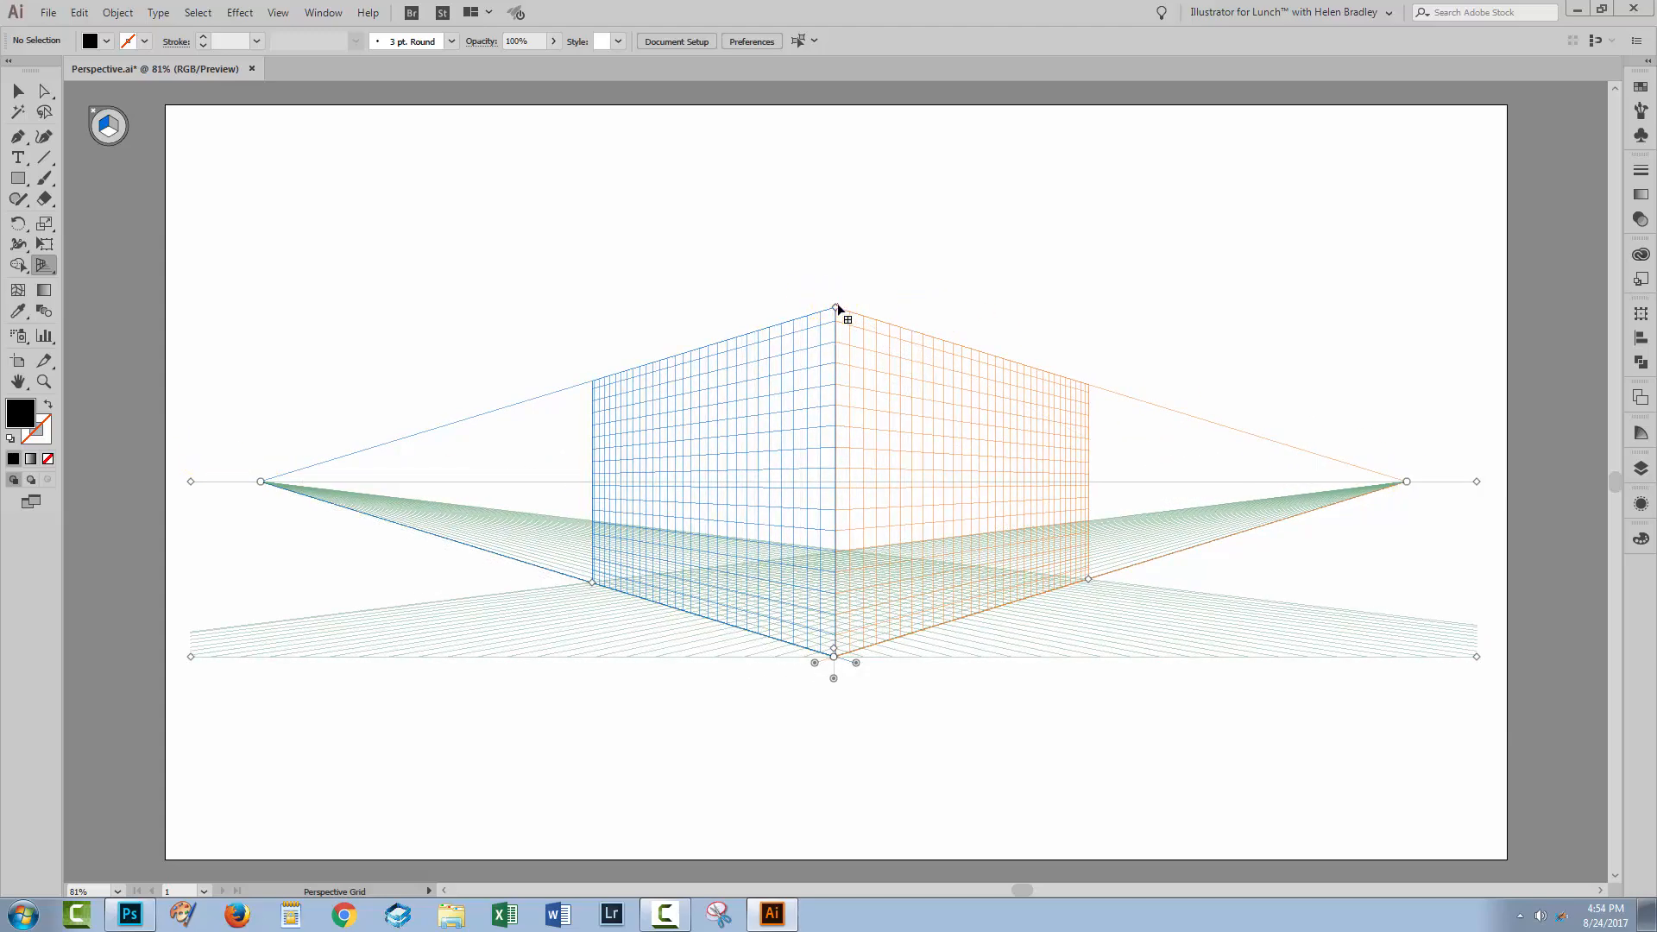
pyautogui.moveTo(838, 309); pyautogui.dragTo(836, 218)
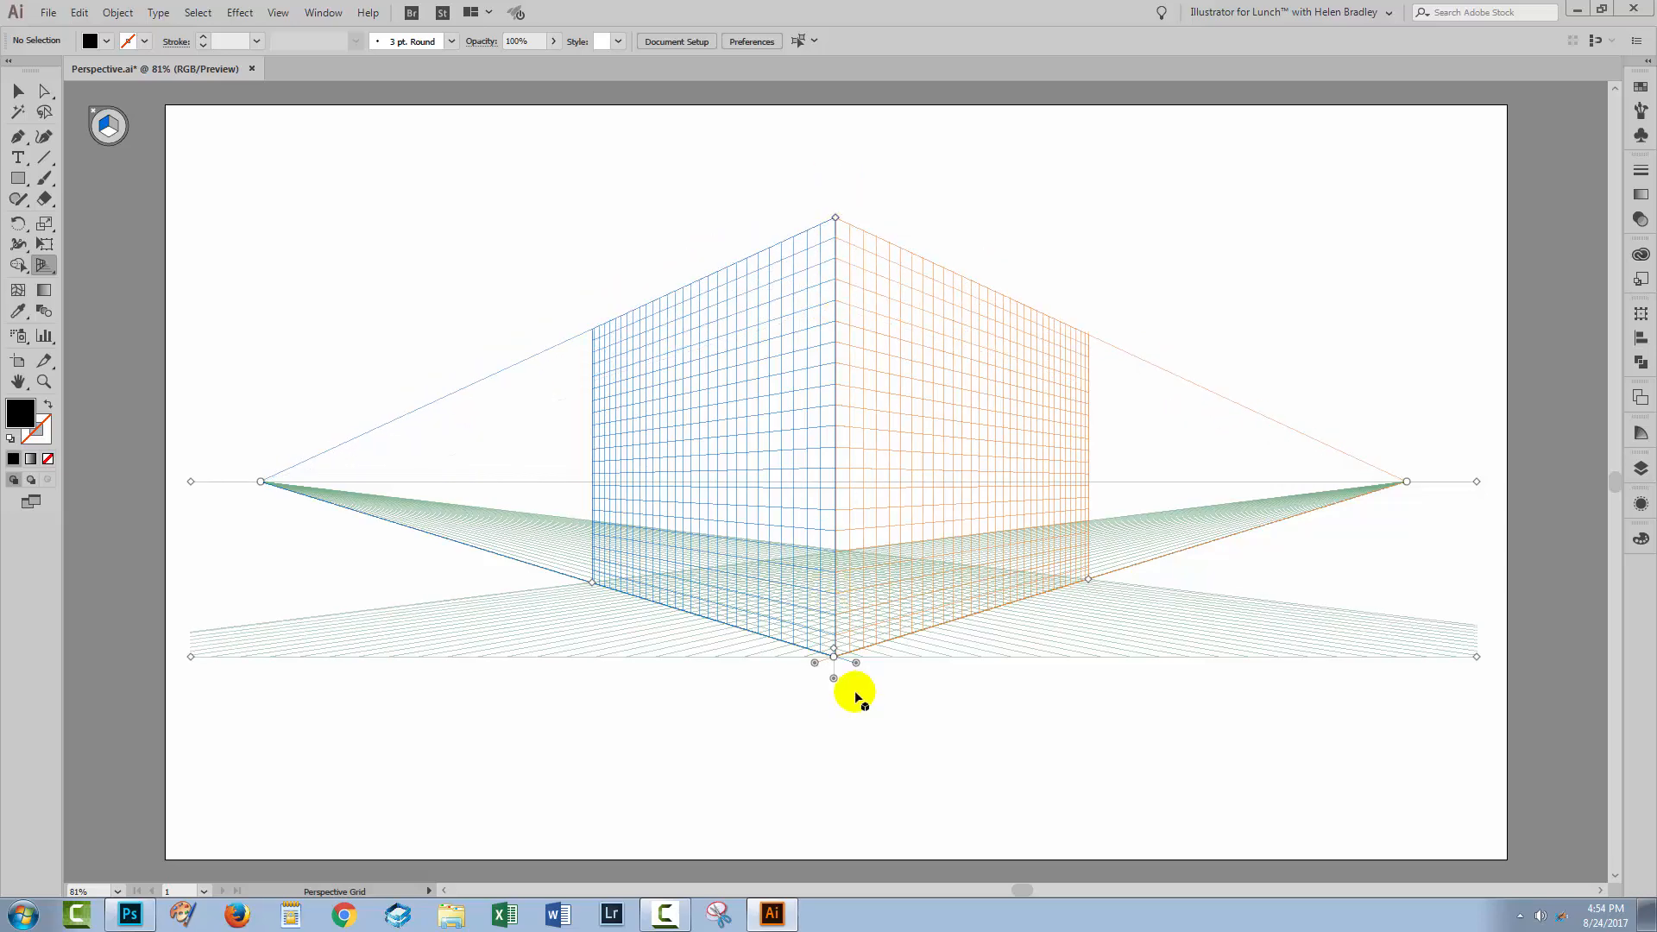
pyautogui.moveTo(834, 682); pyautogui.dragTo(834, 792)
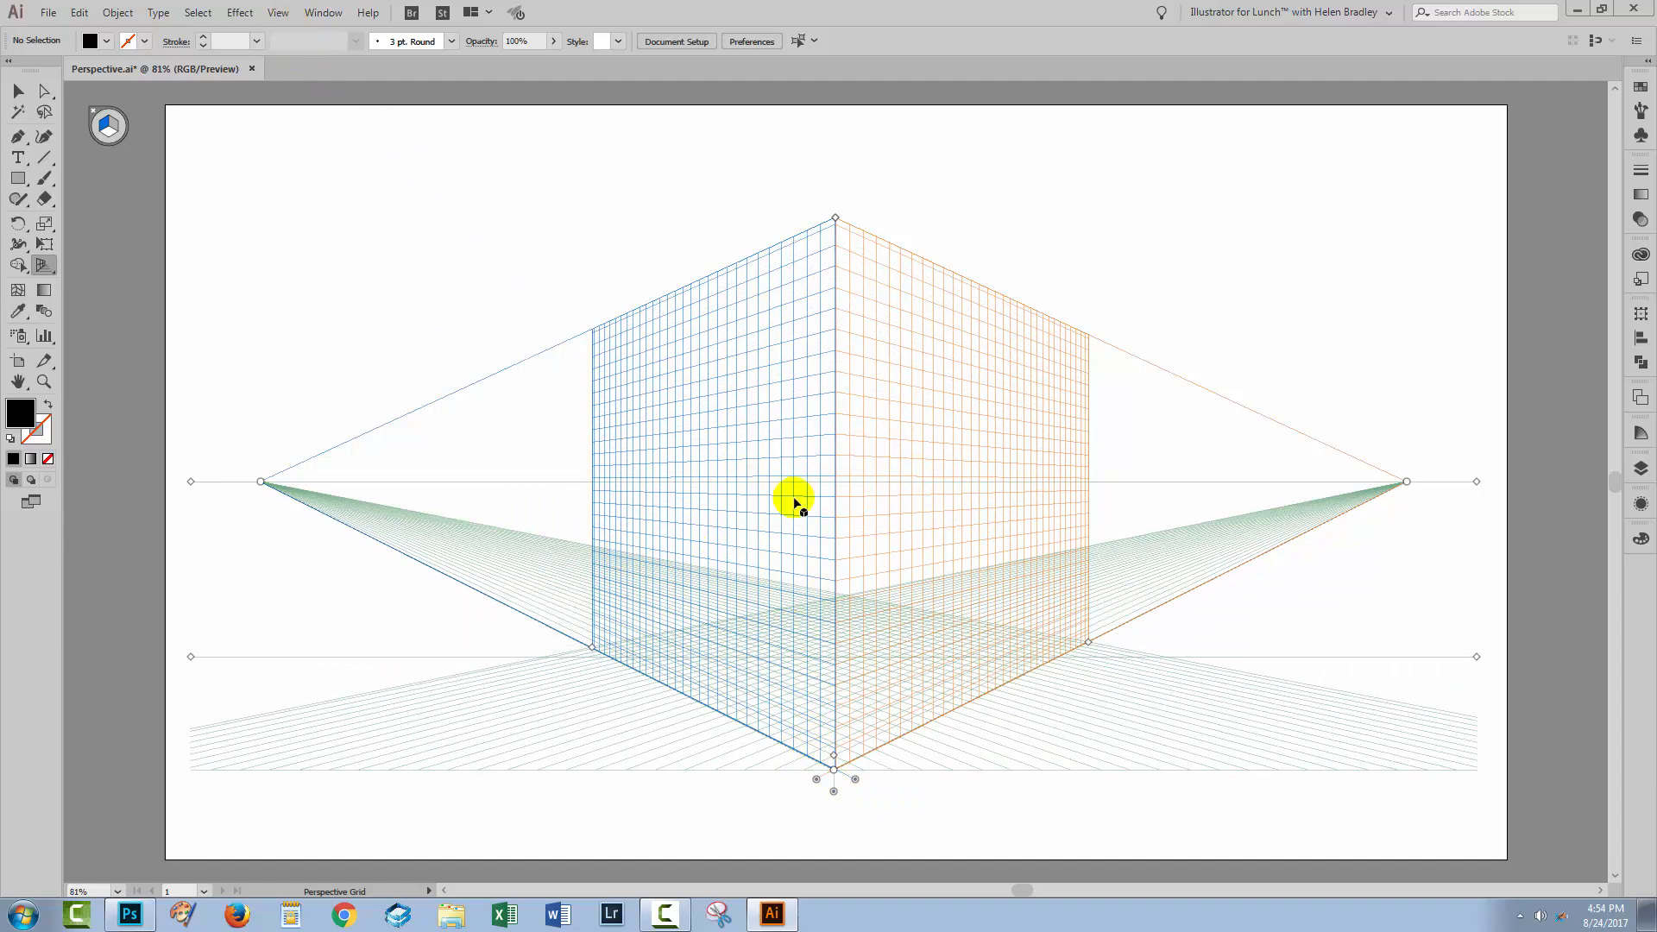
# - Hide the perspective grid and show it again
pyautogui.click(281, 16)
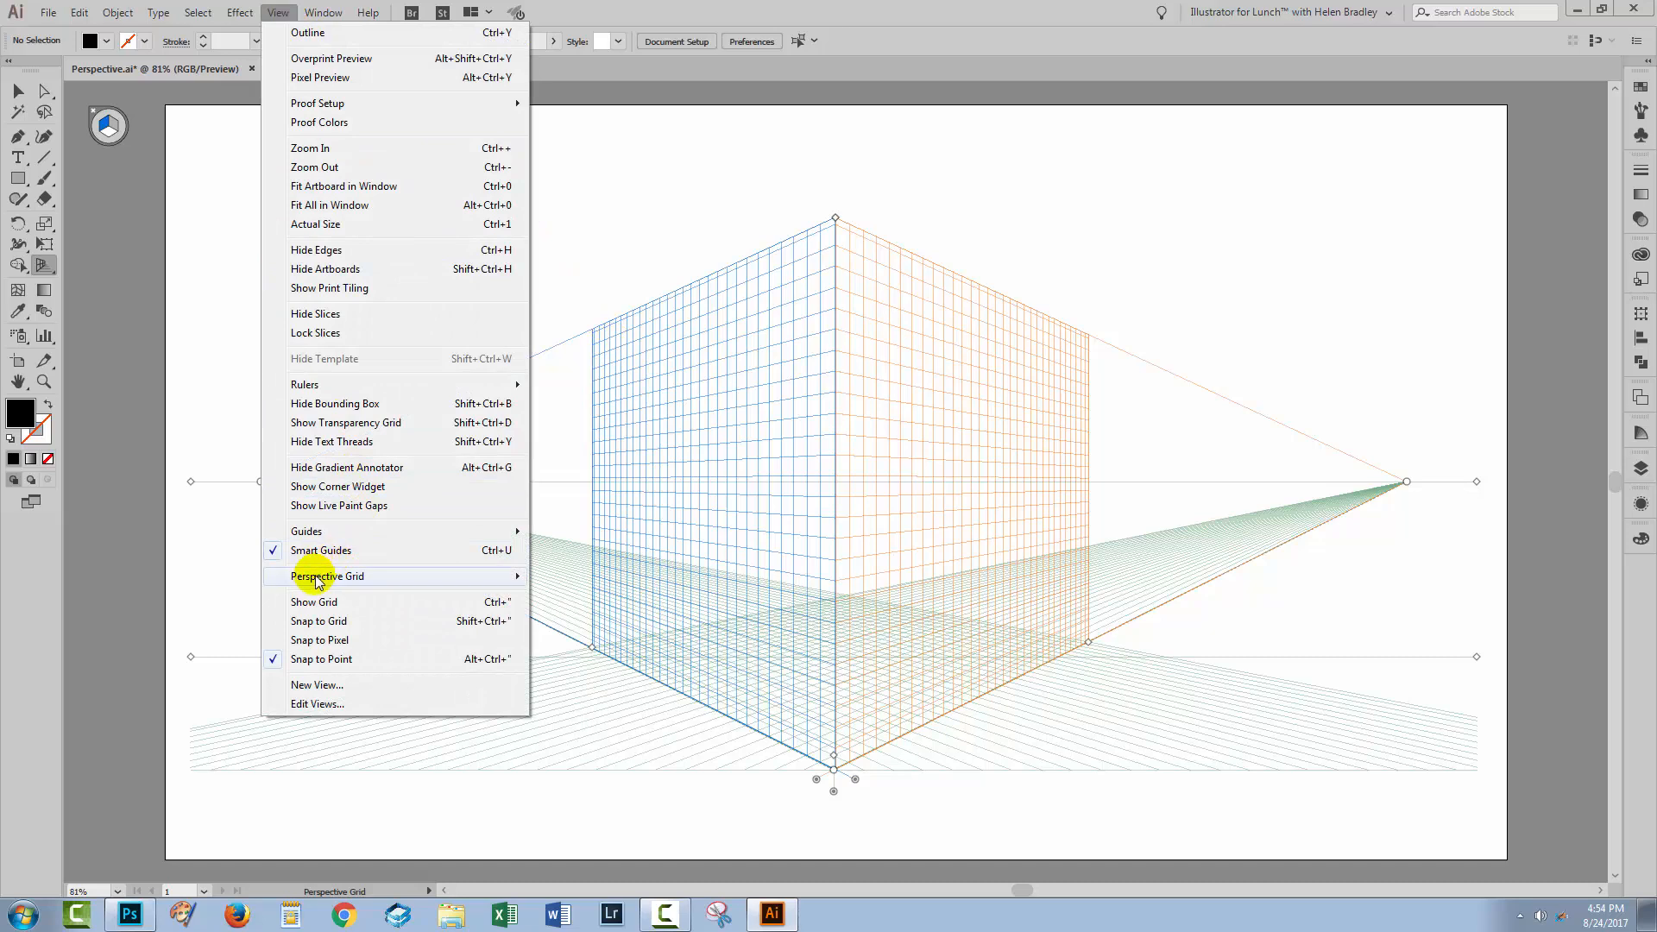
pyautogui.moveTo(318, 582)
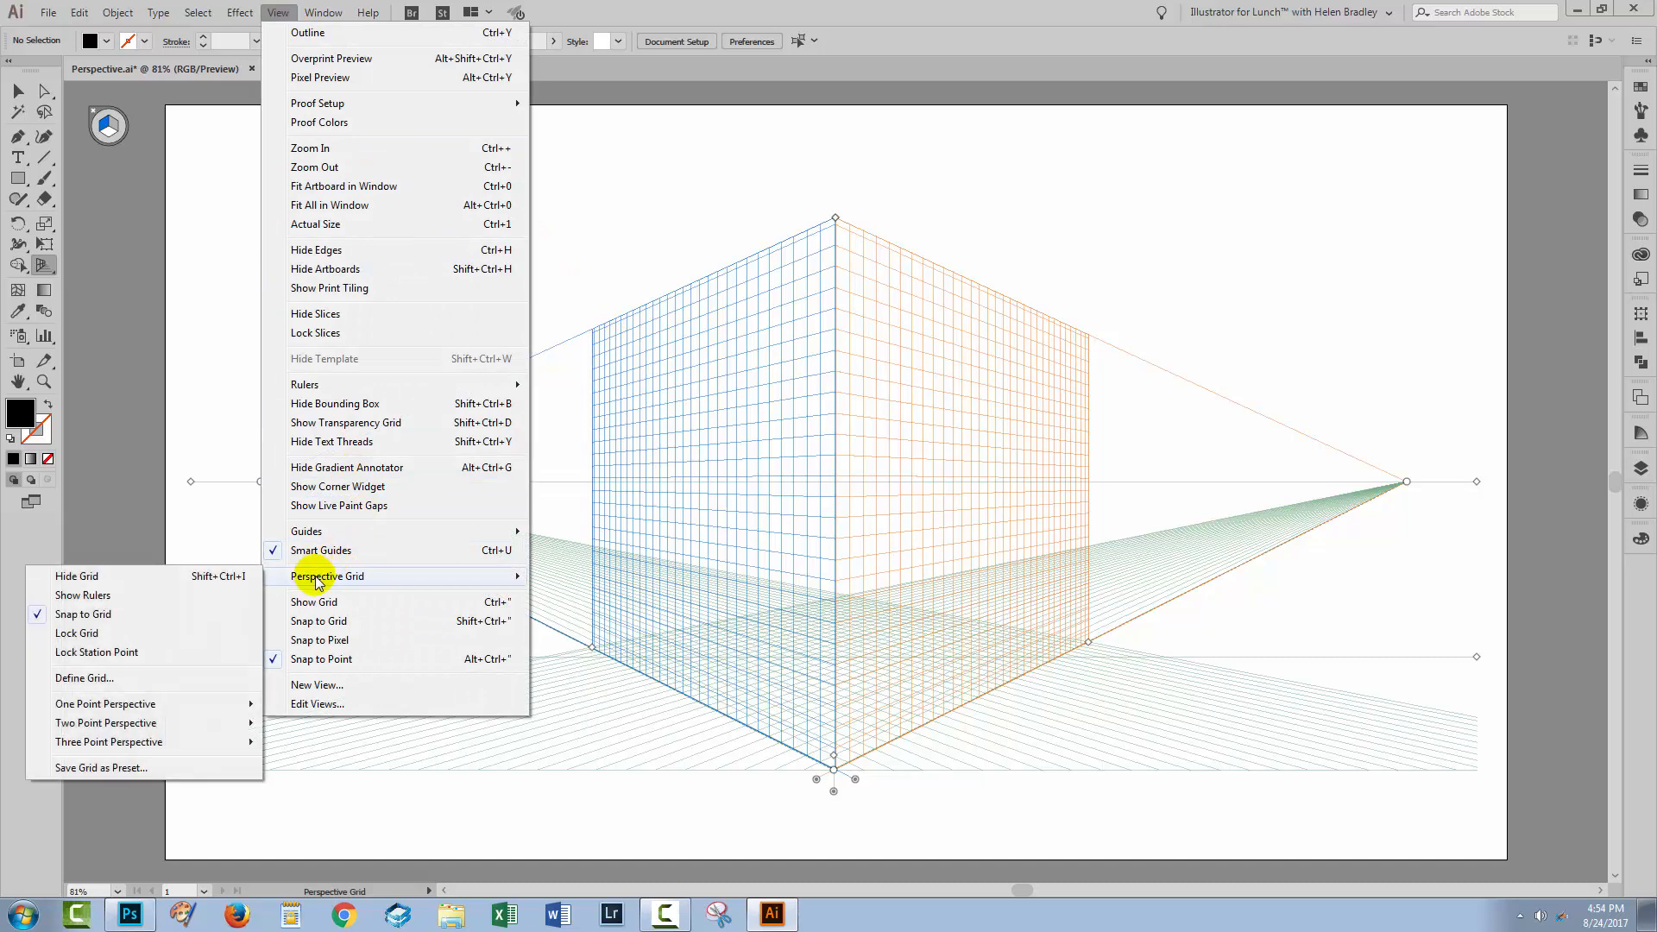
pyautogui.click(71, 583)
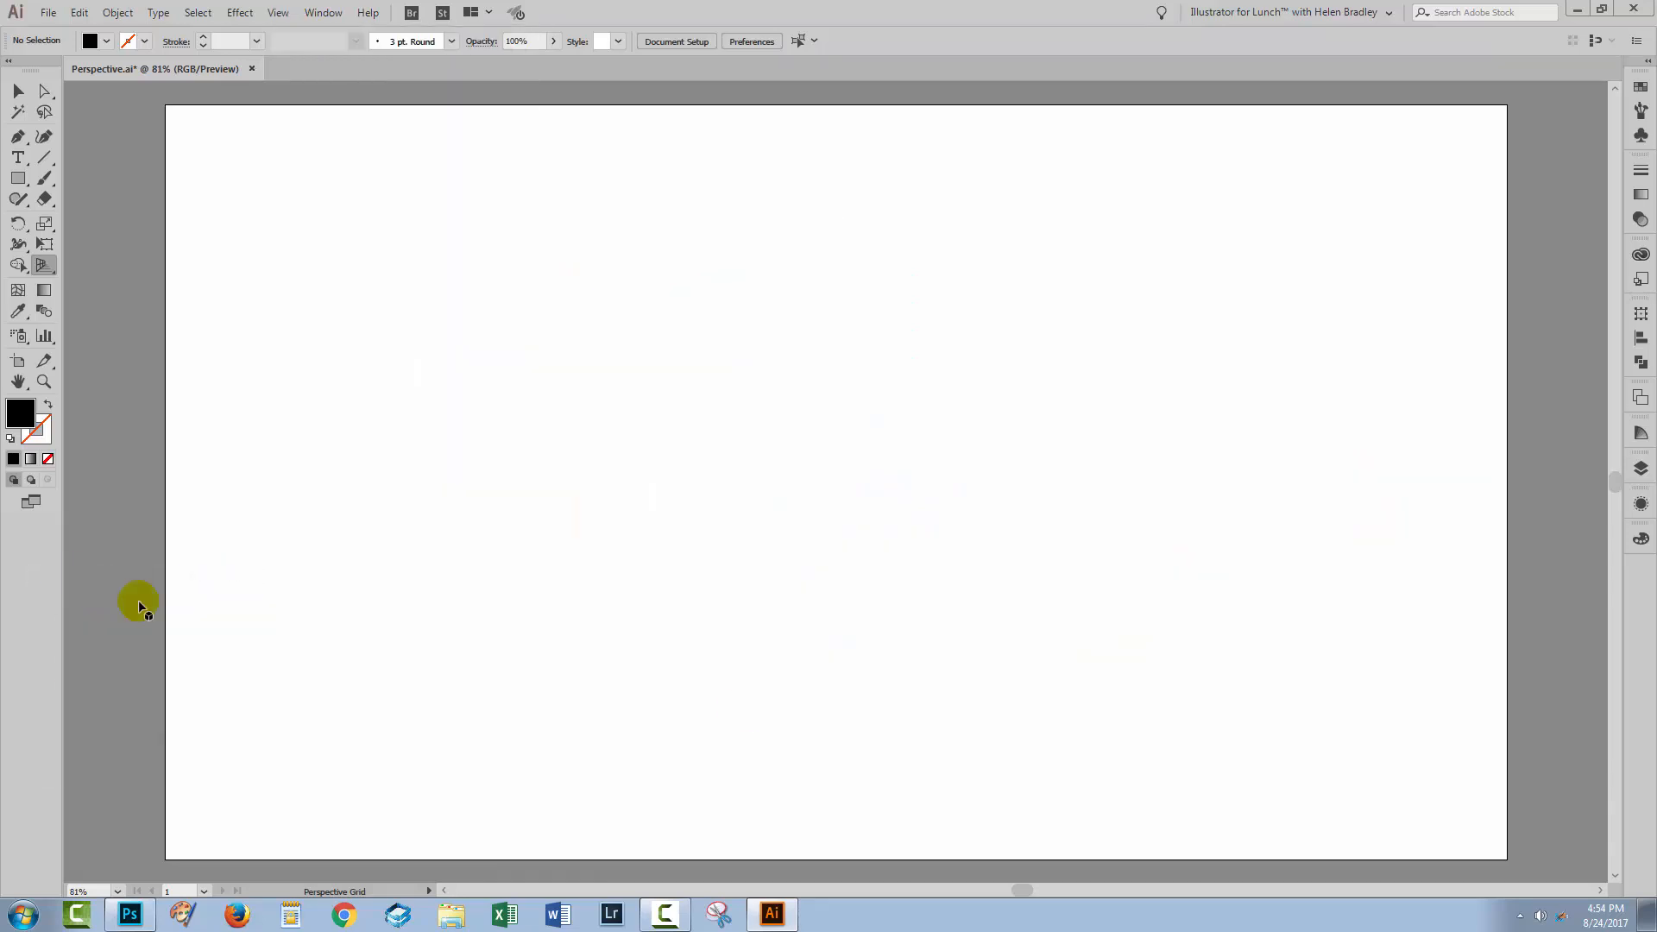
pyautogui.click(280, 14)
pyautogui.moveTo(358, 578)
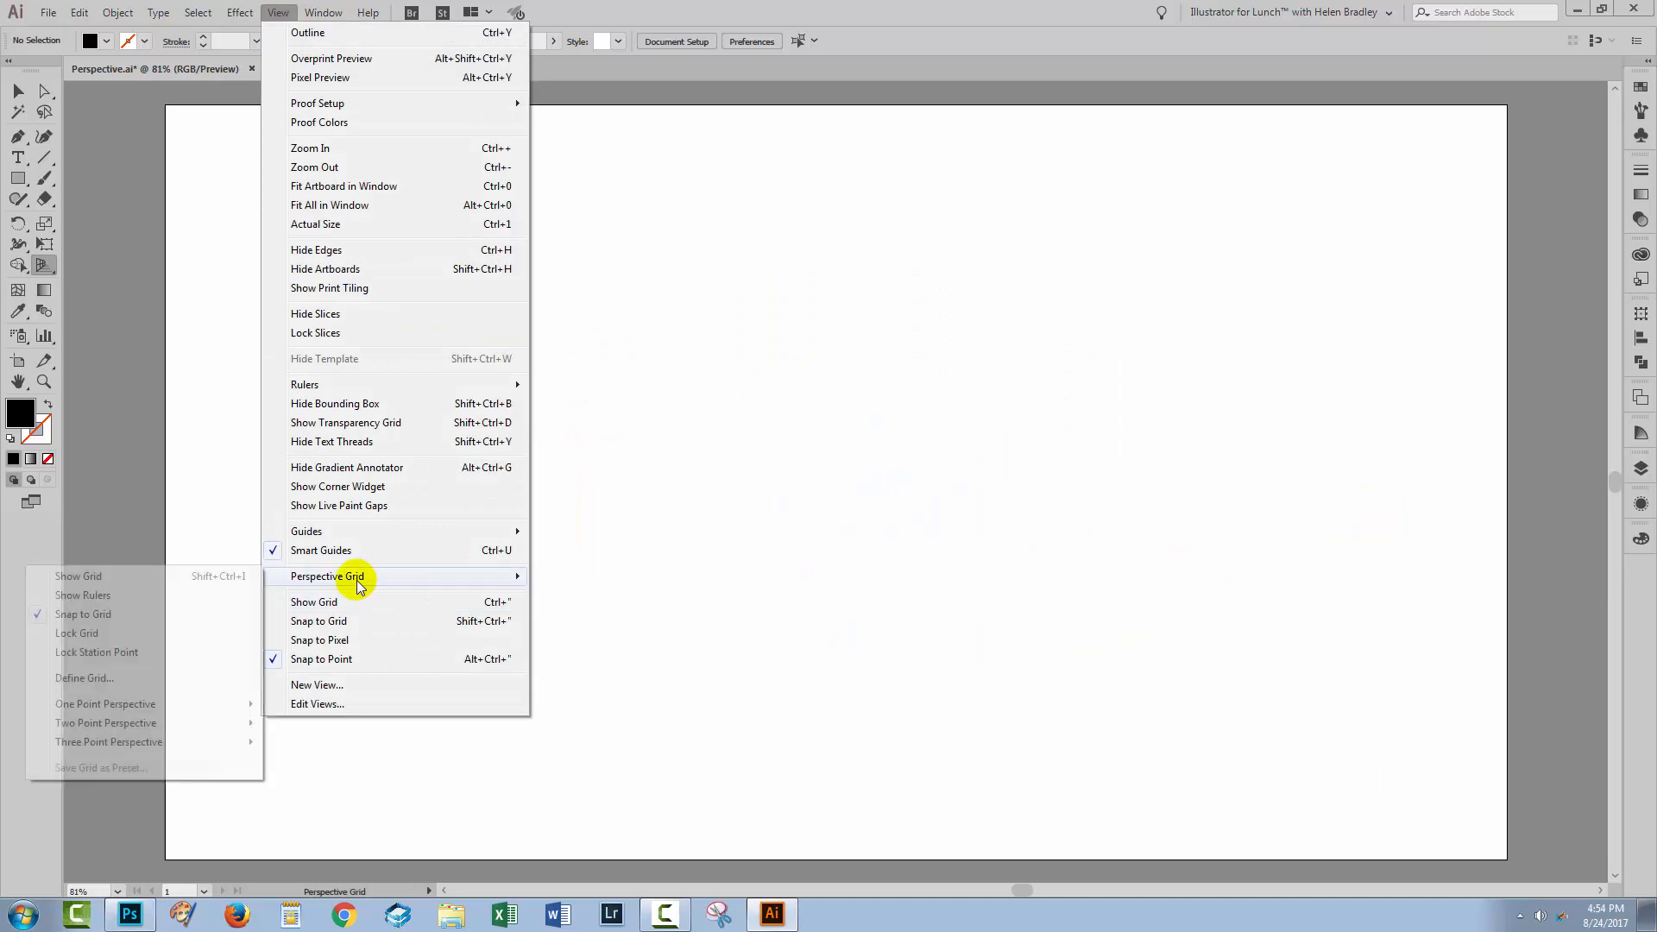
pyautogui.click(103, 577)
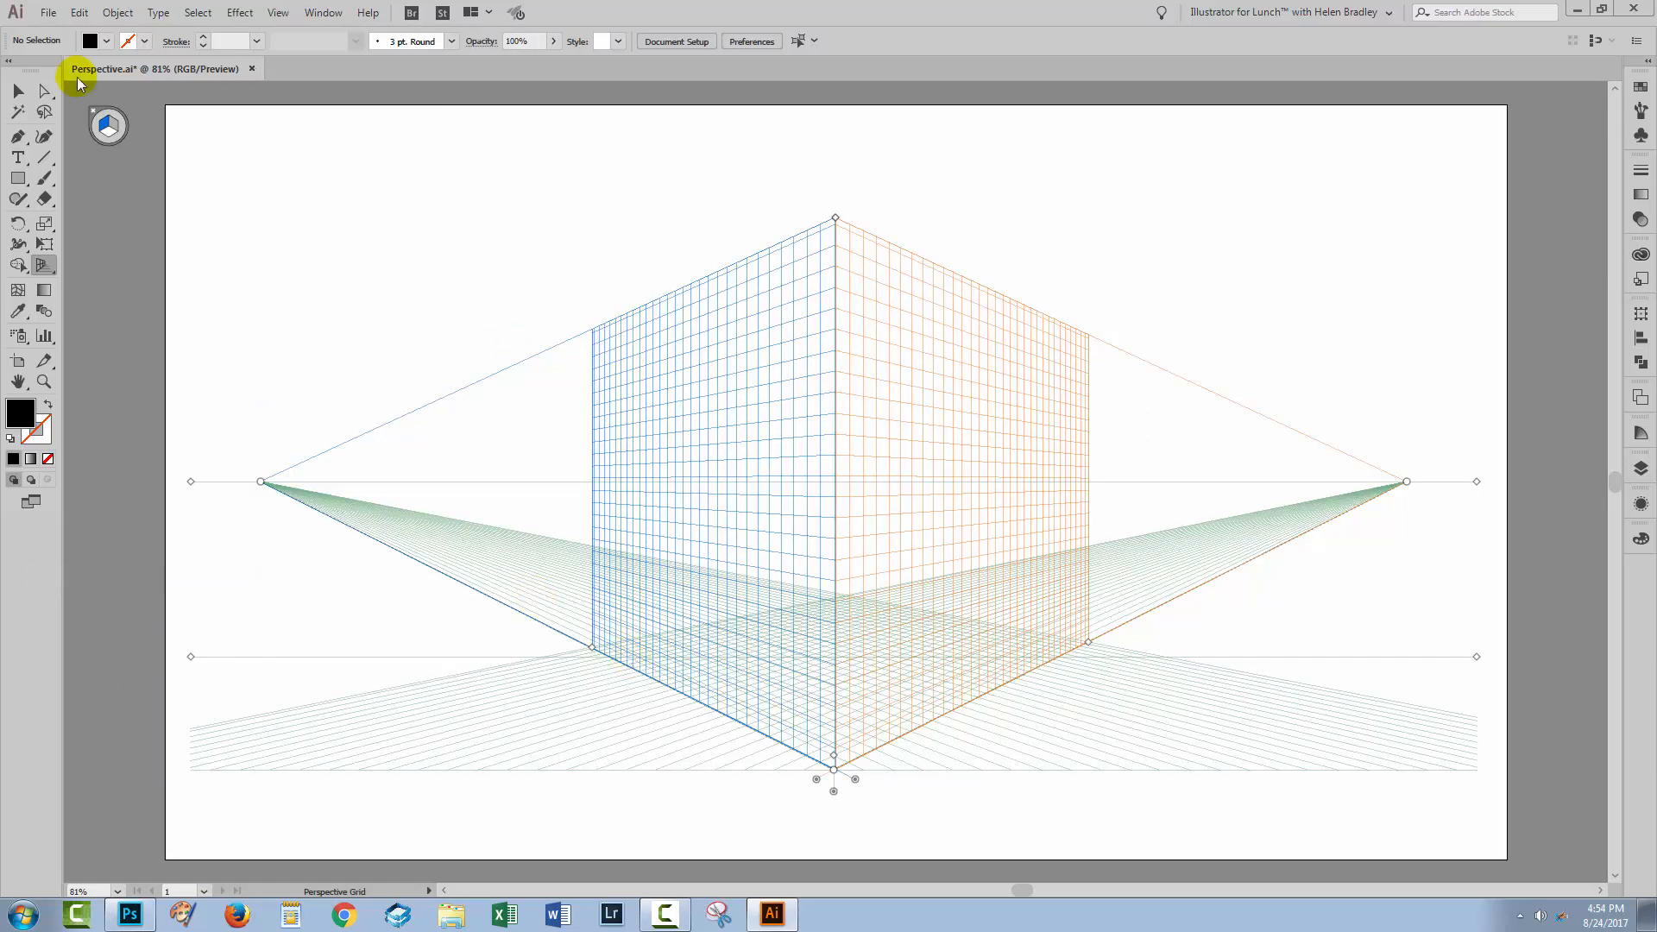
# - Cycle the active perspective plane through the right and horizontal grids and back to the left grid
pyautogui.hotkey('shift', 'p')
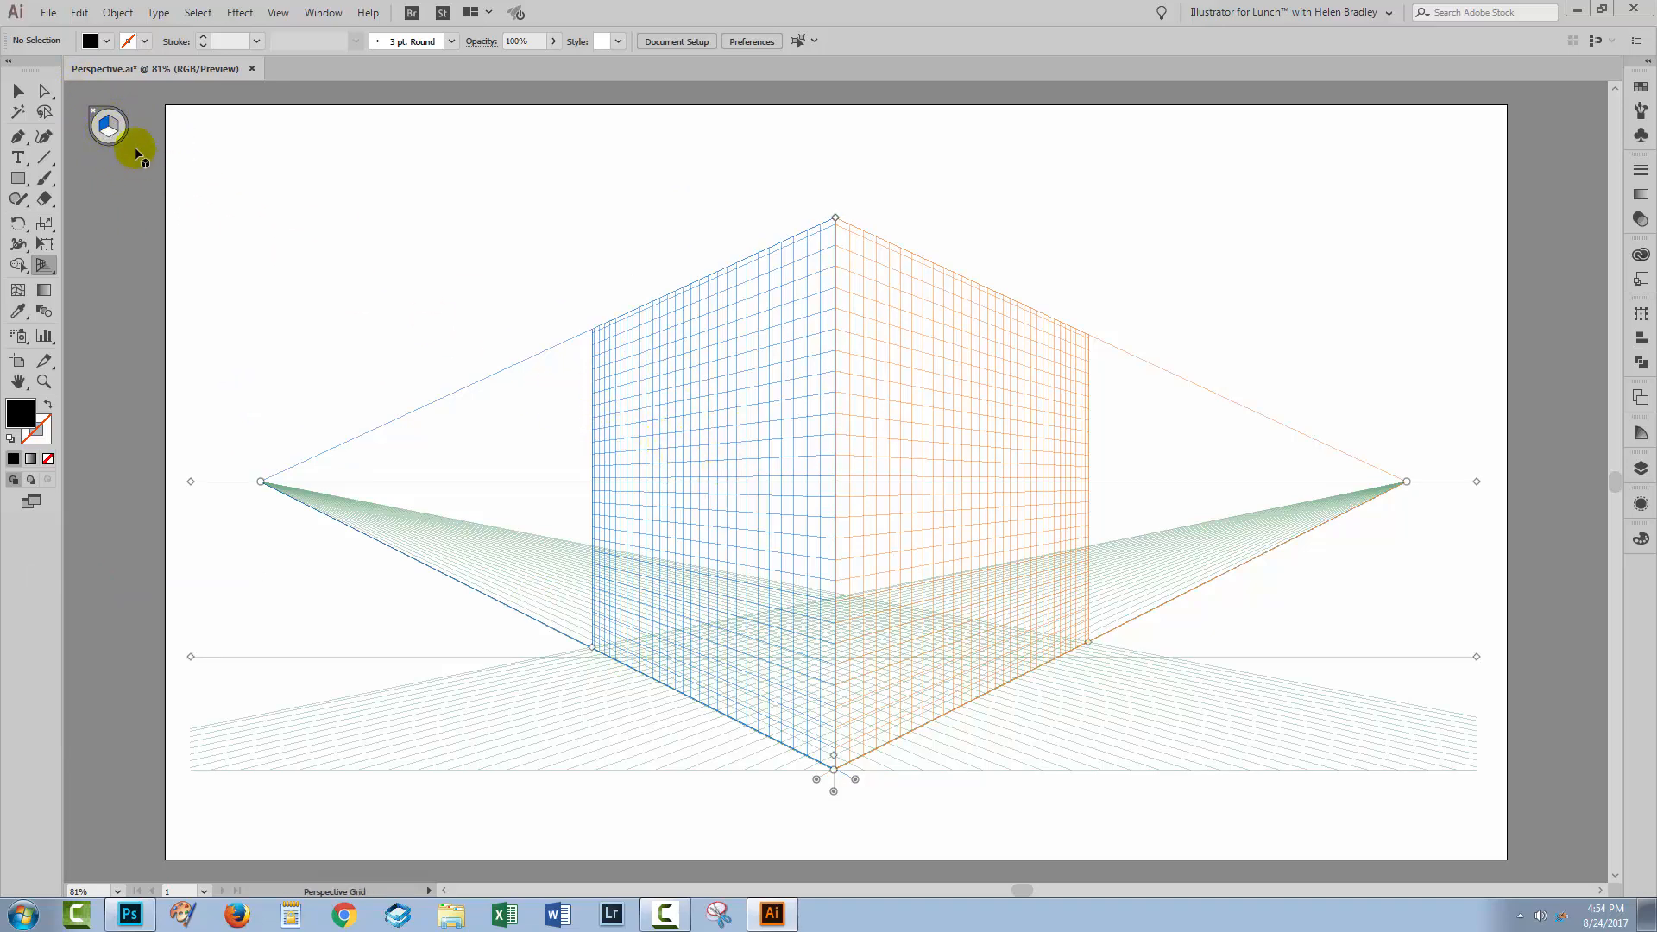
pyautogui.click(114, 128)
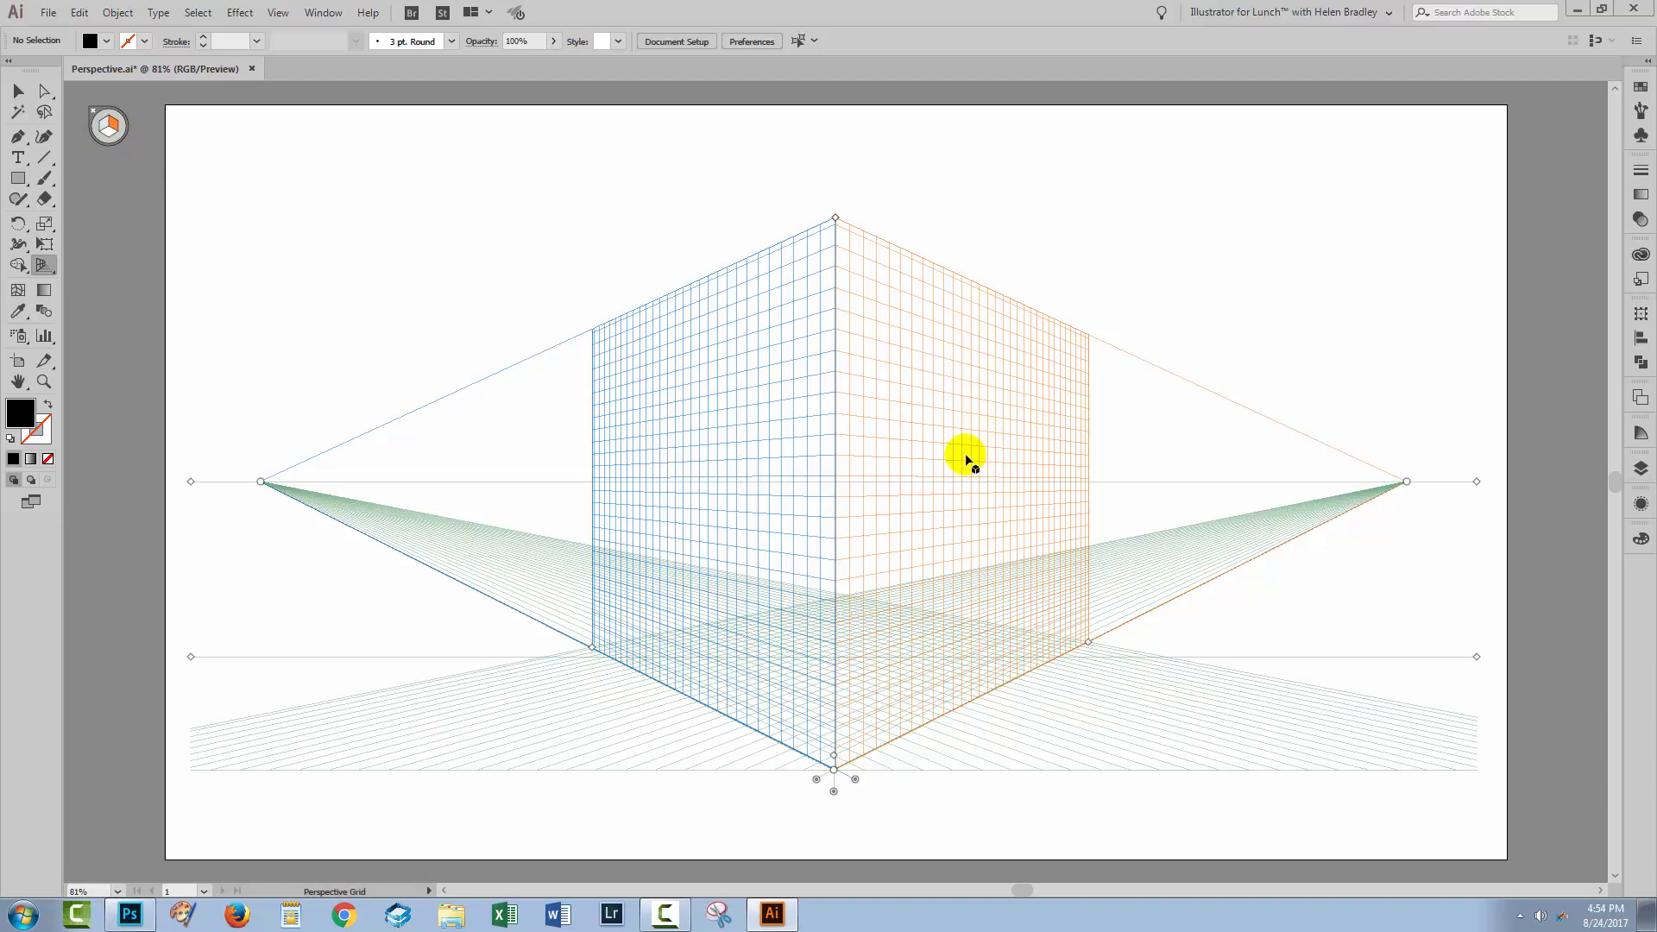
pyautogui.click(110, 138)
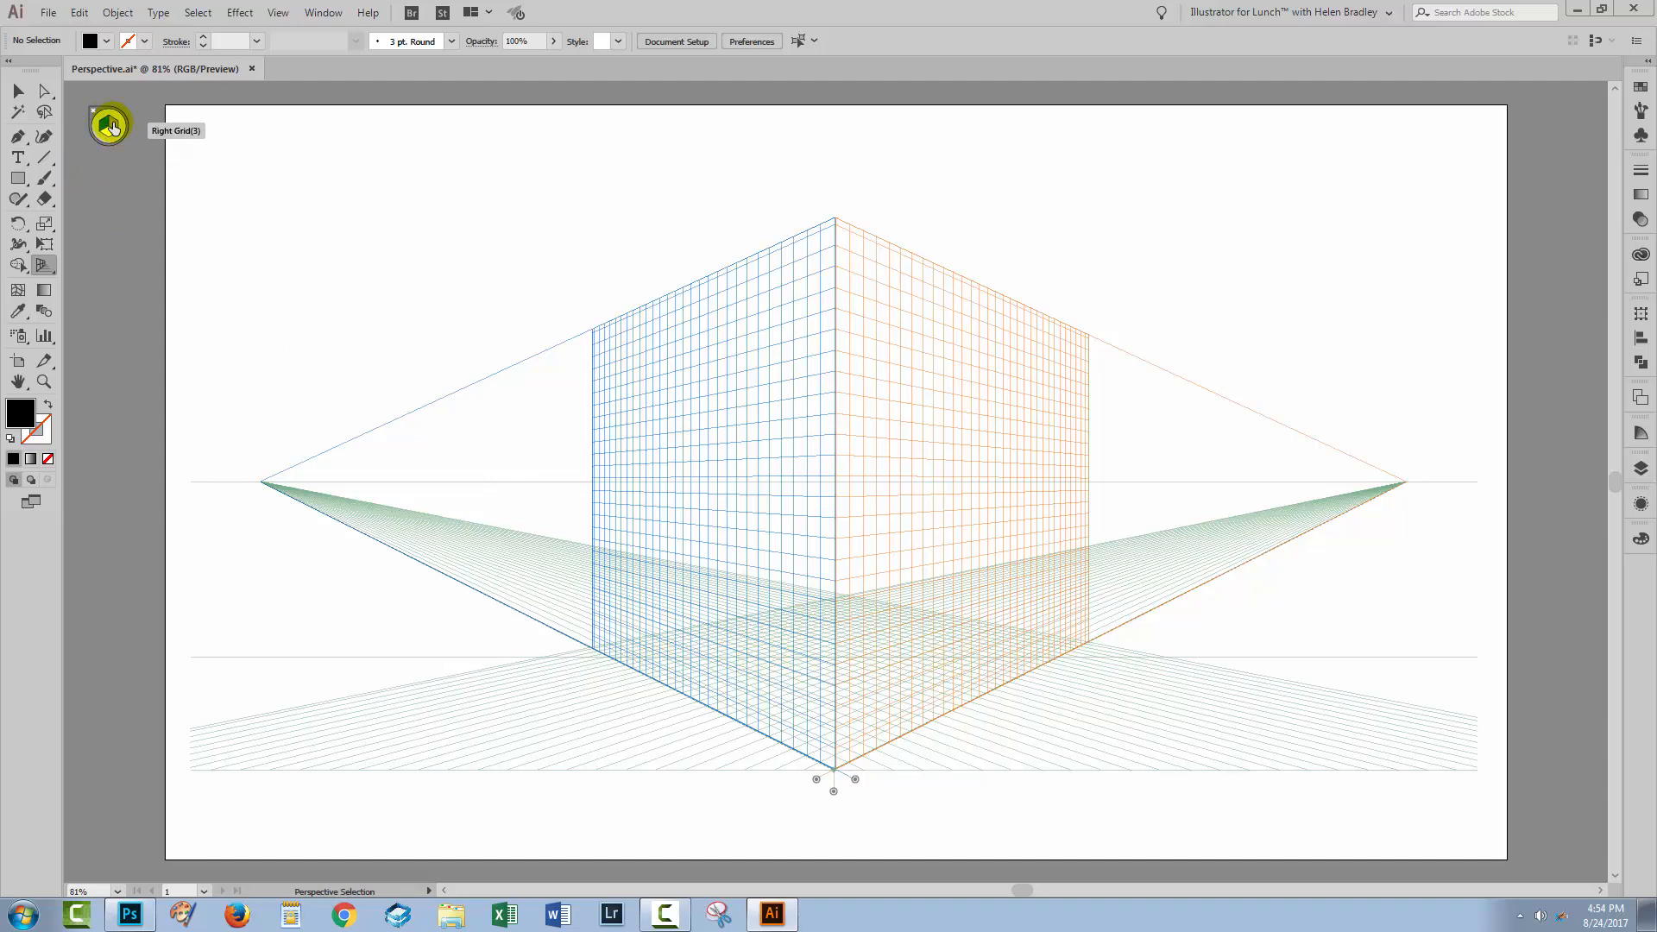
pyautogui.click(105, 128)
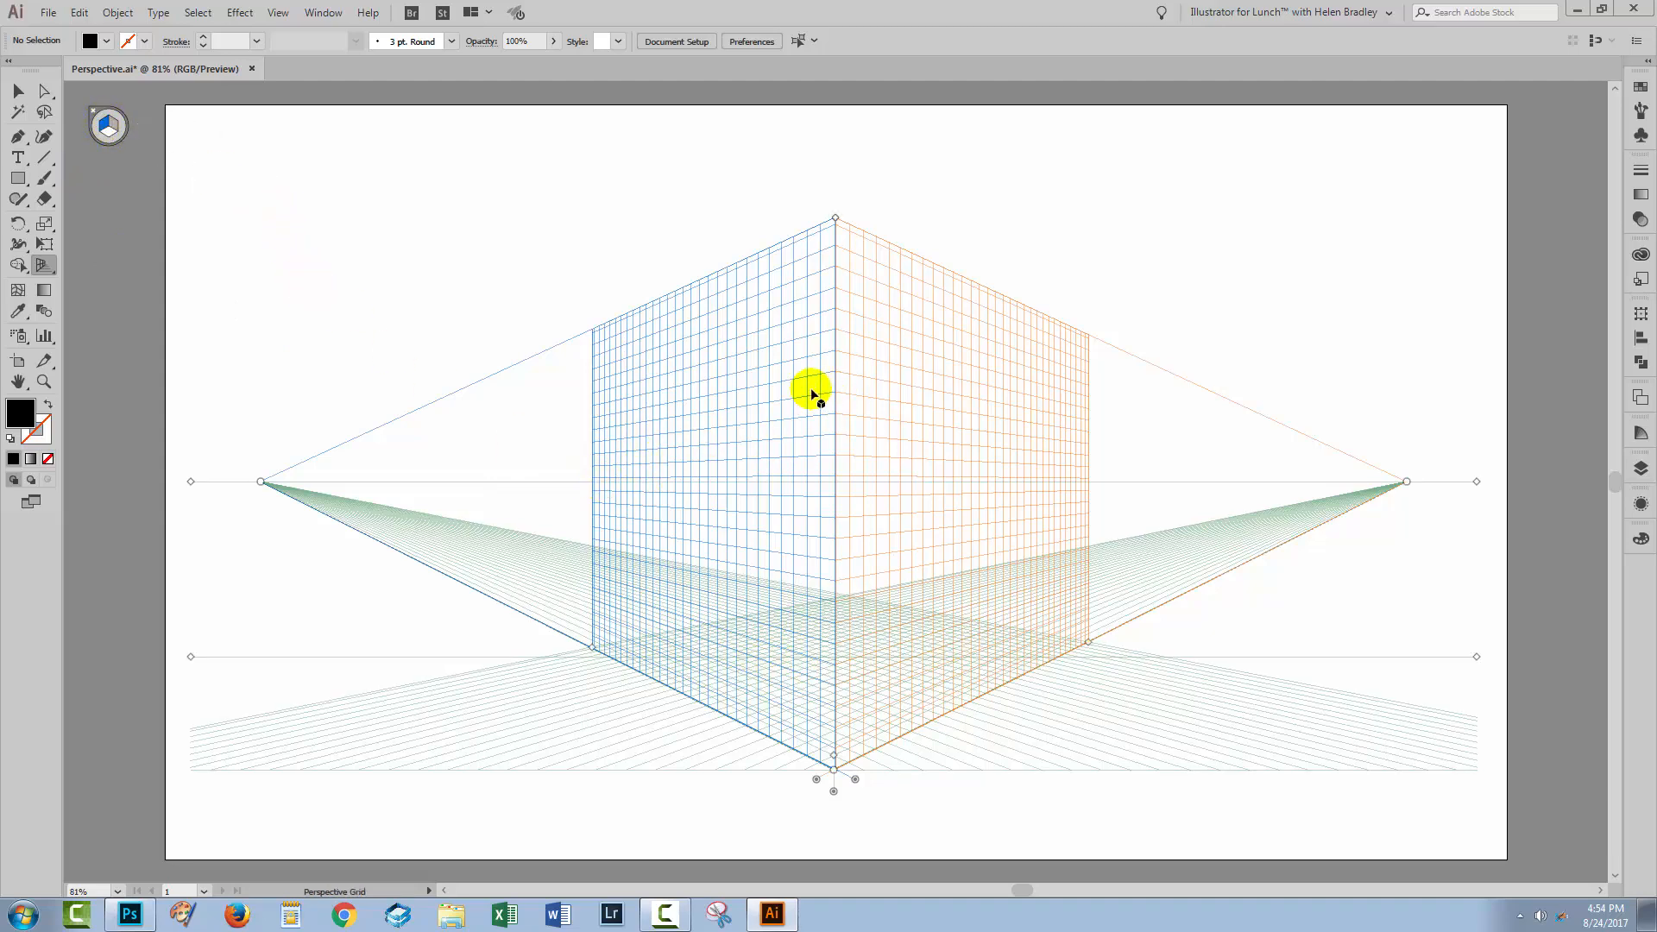
# - Draw a black rectangle on the left perspective plane ending at the centre edge, and stretch it in perspective to about 1691 × 426 pt
pyautogui.click(18, 180)
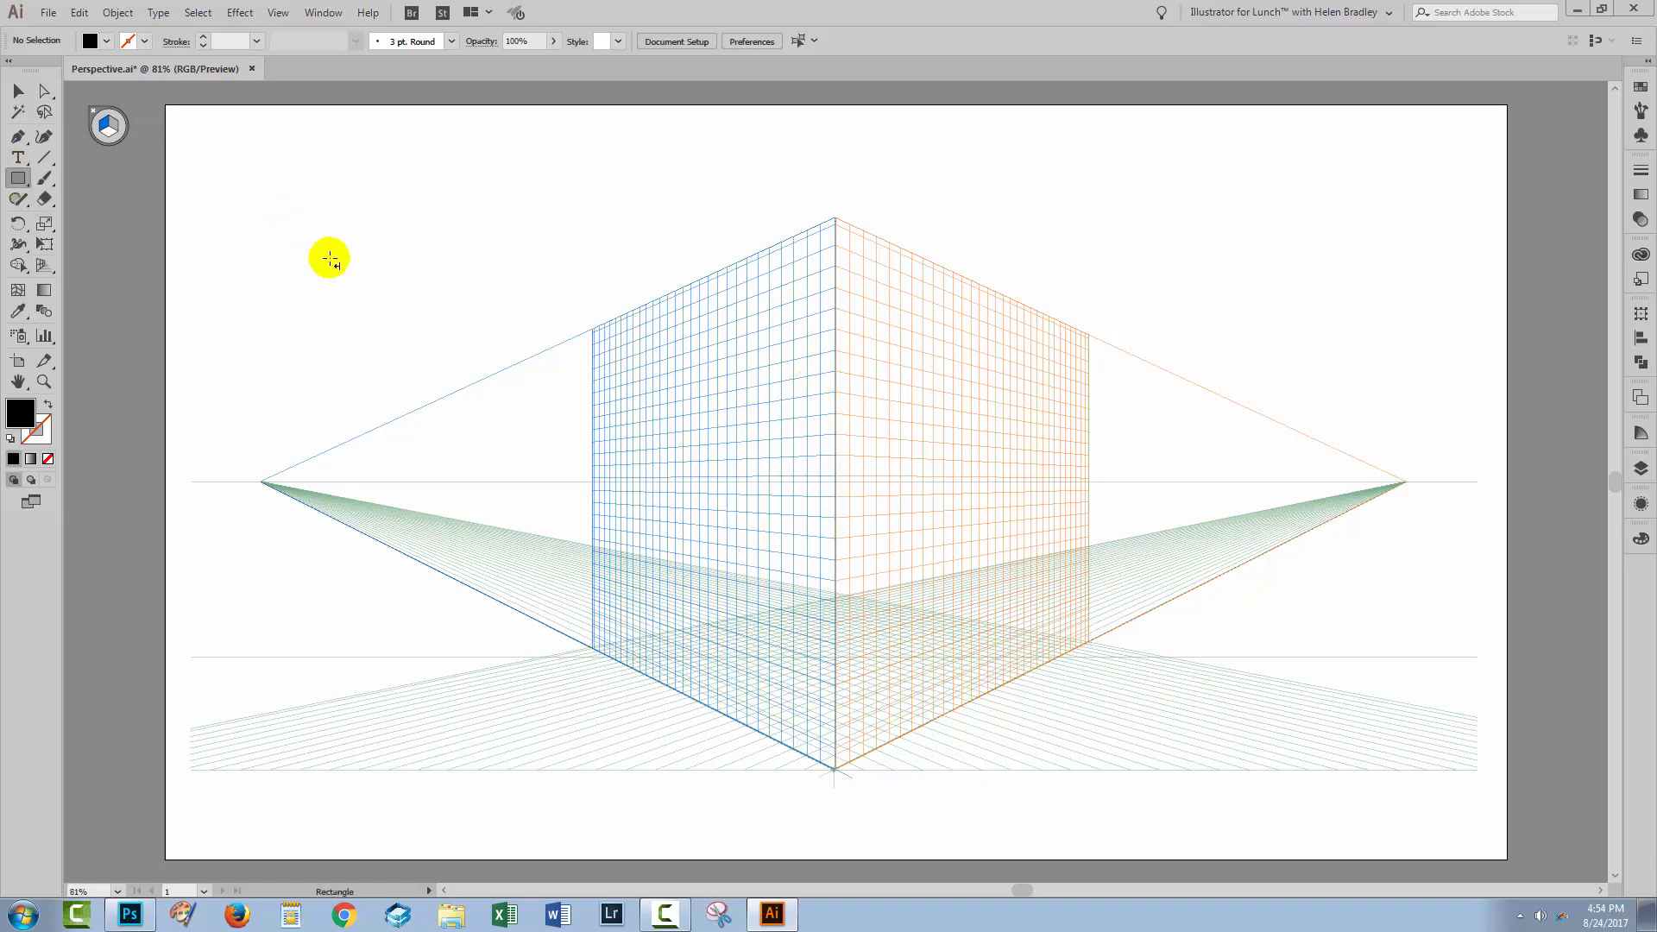
pyautogui.moveTo(596, 375); pyautogui.dragTo(833, 559)
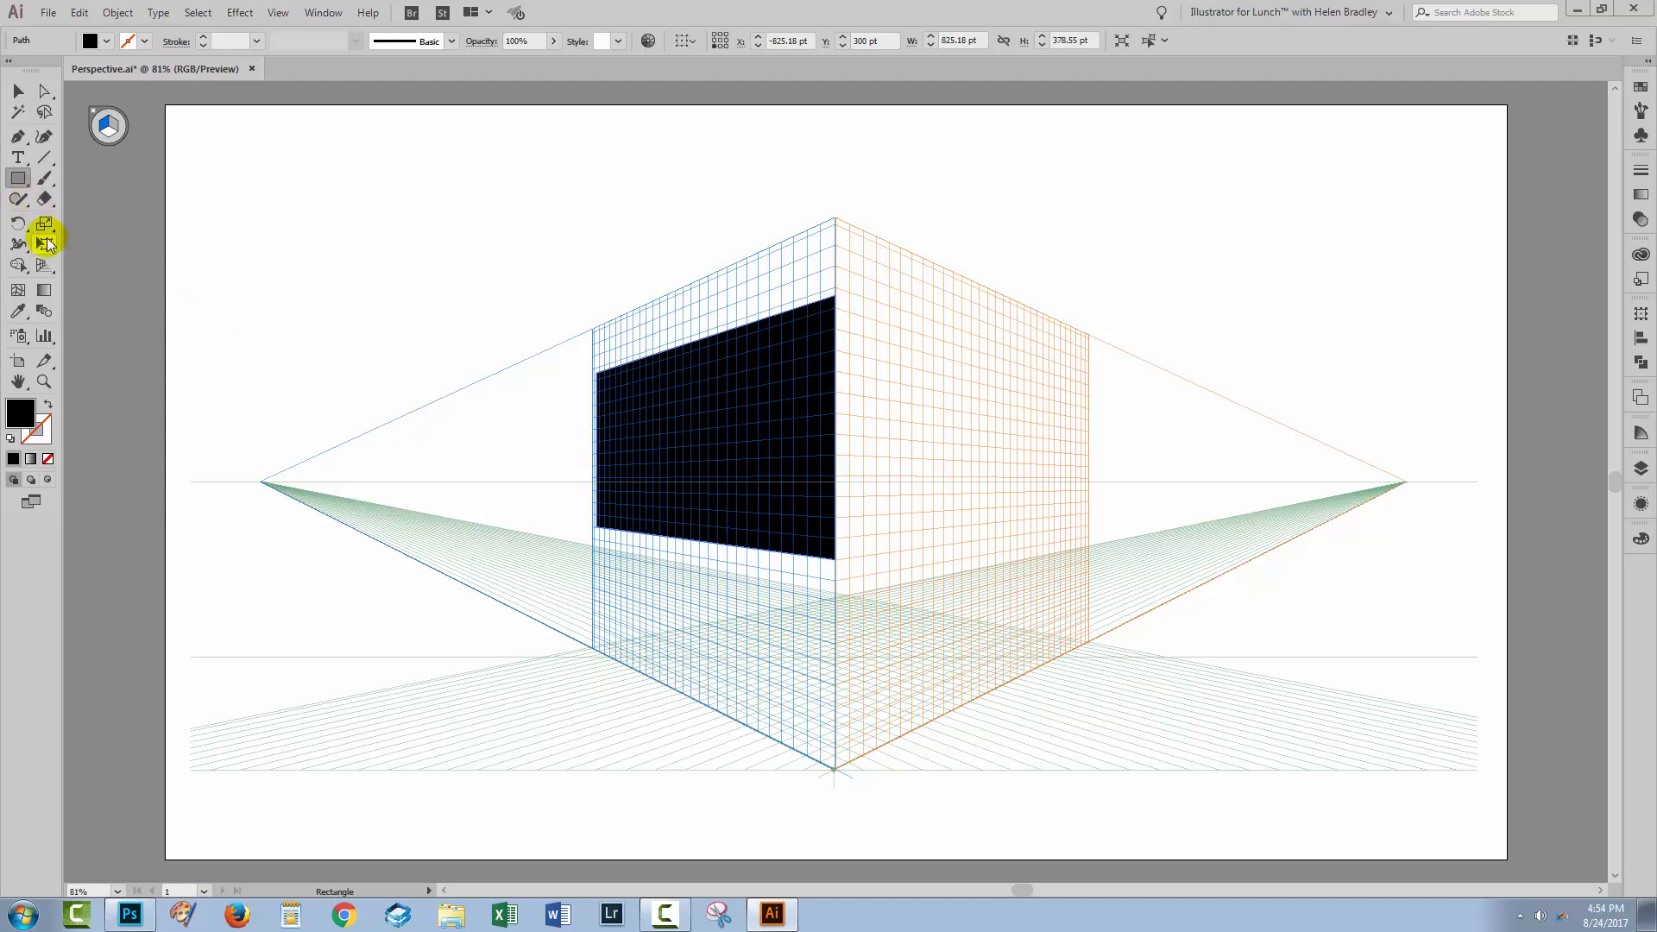
pyautogui.click(44, 265)
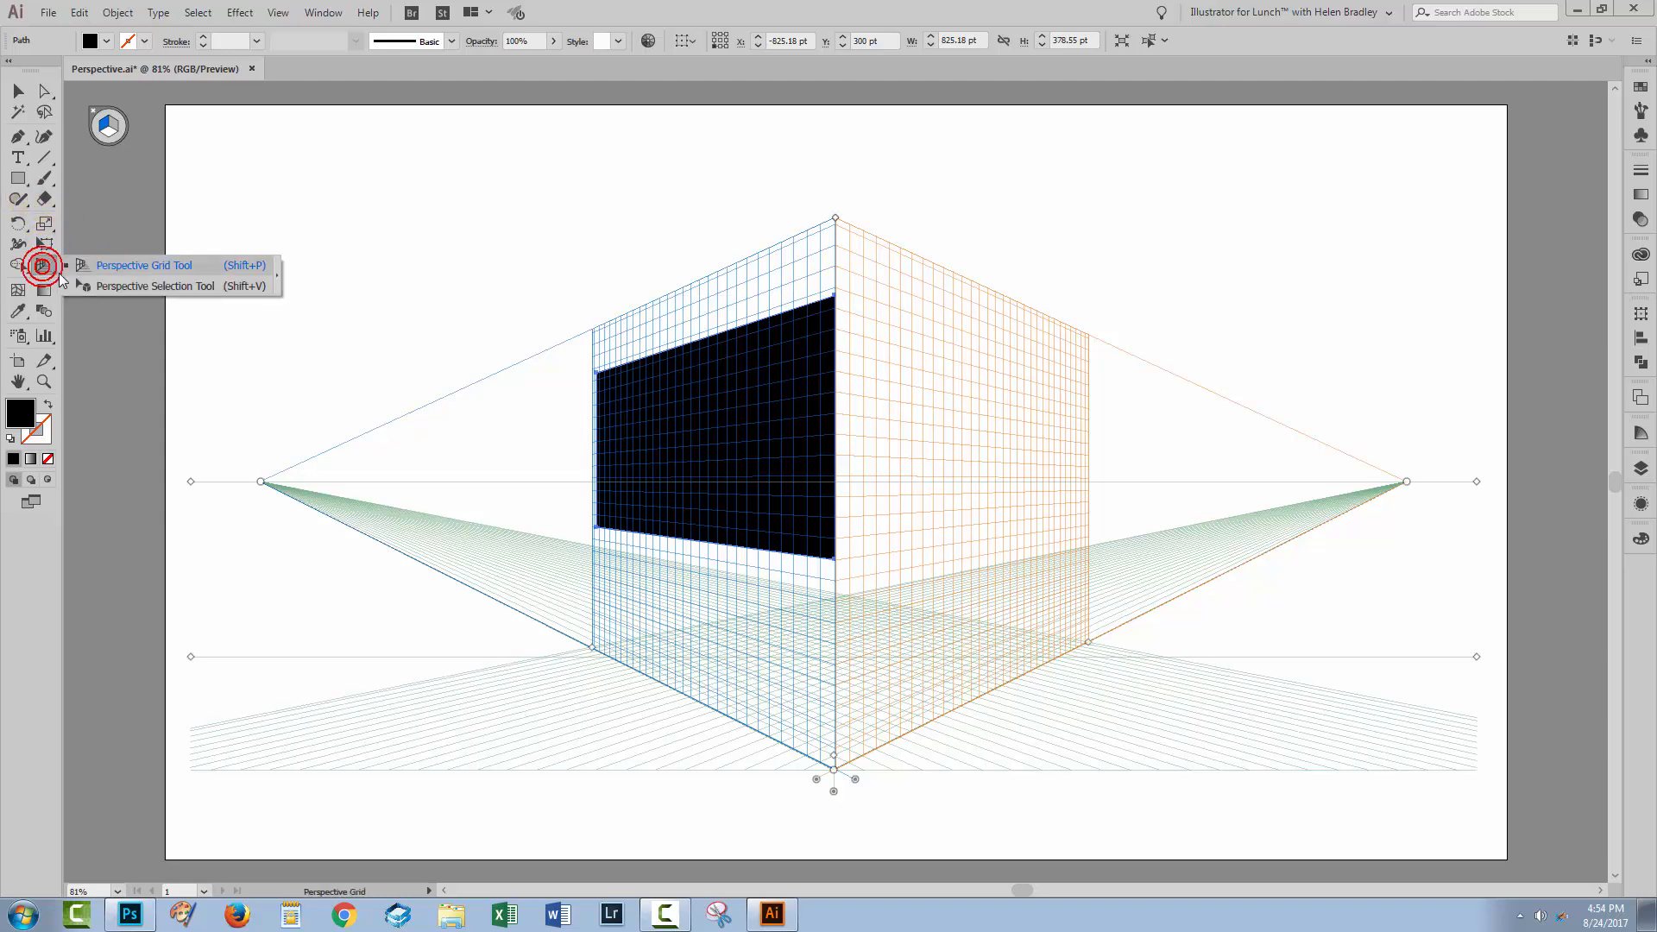
pyautogui.click(124, 284)
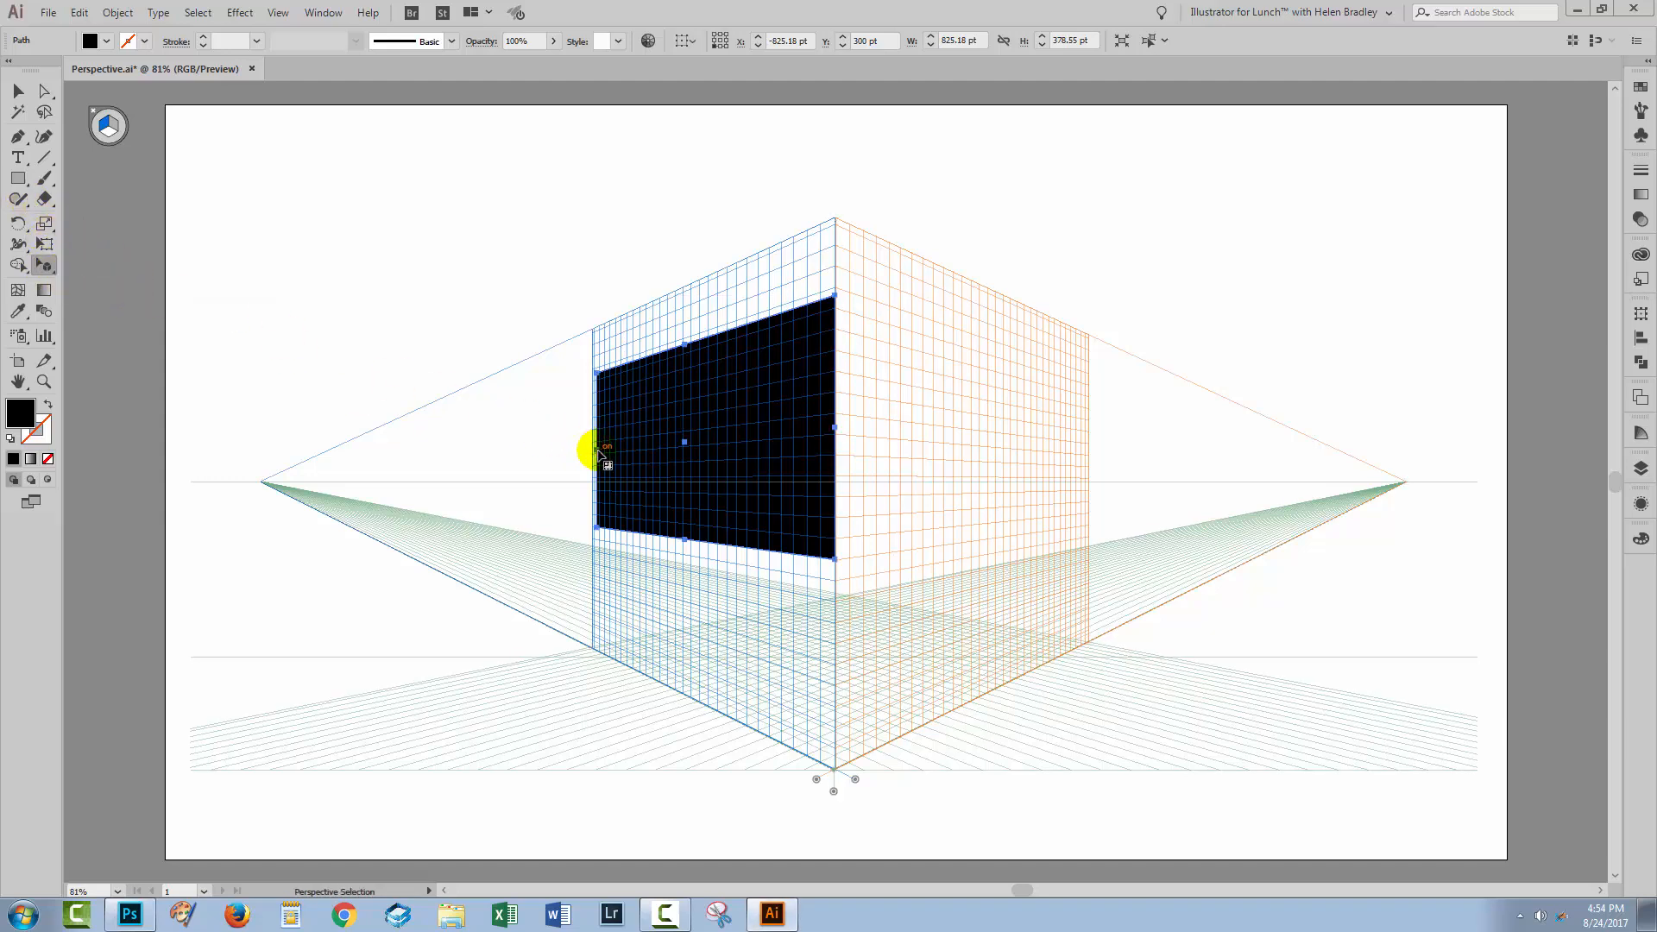
pyautogui.moveTo(598, 450); pyautogui.dragTo(496, 453)
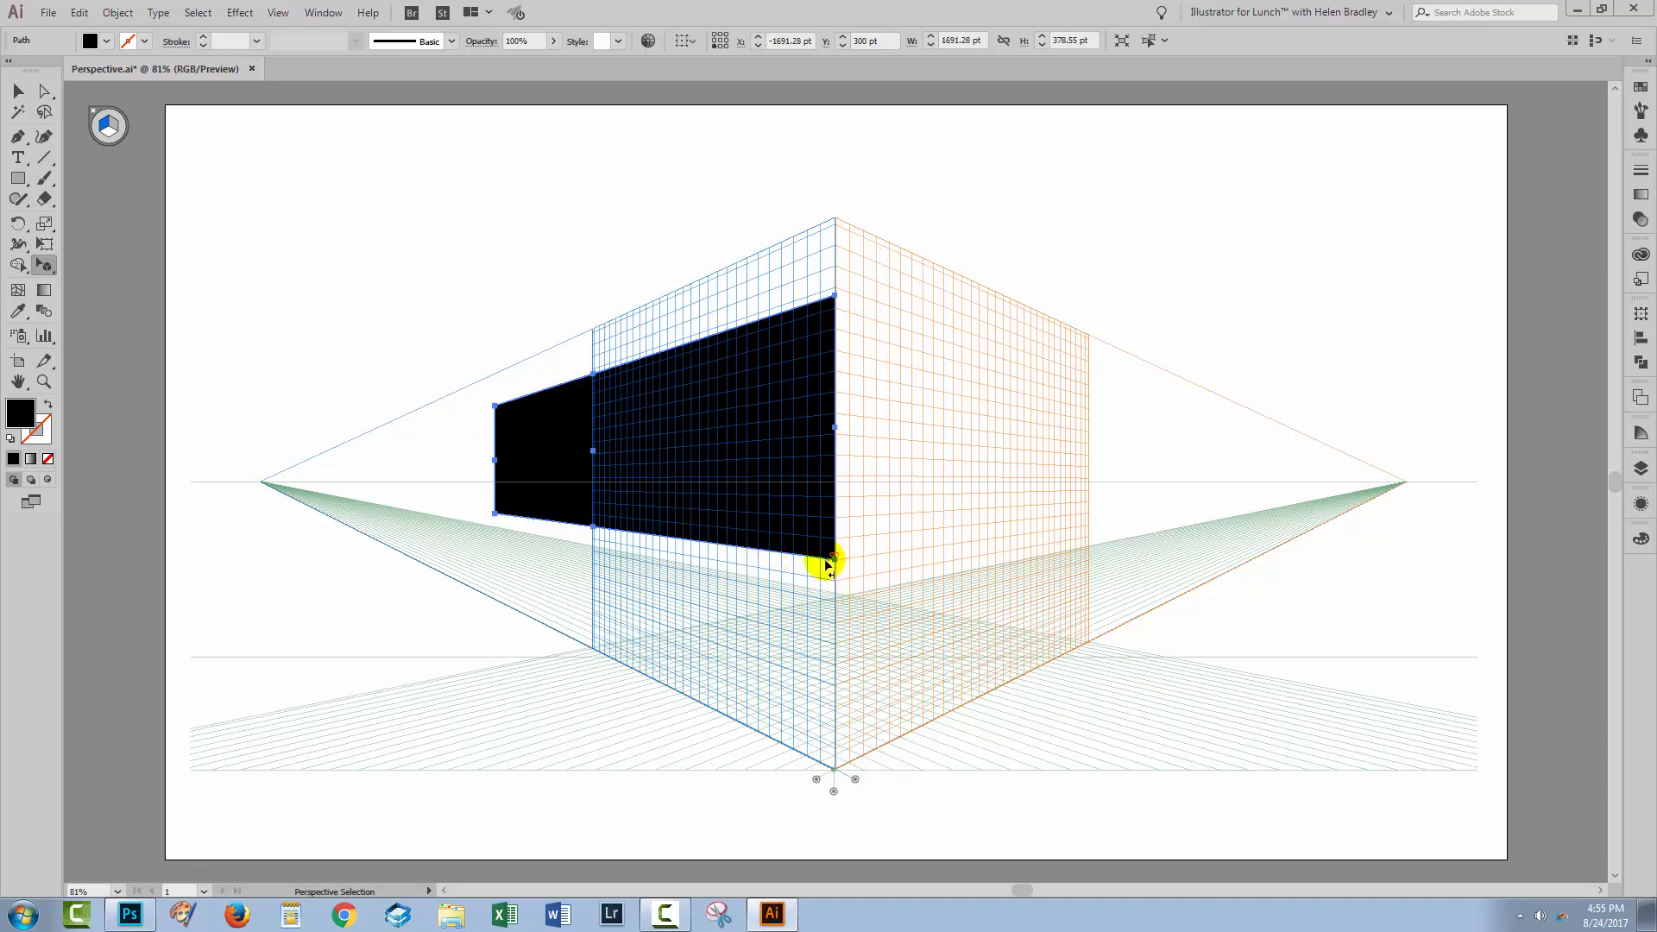
pyautogui.moveTo(832, 560); pyautogui.dragTo(835, 592)
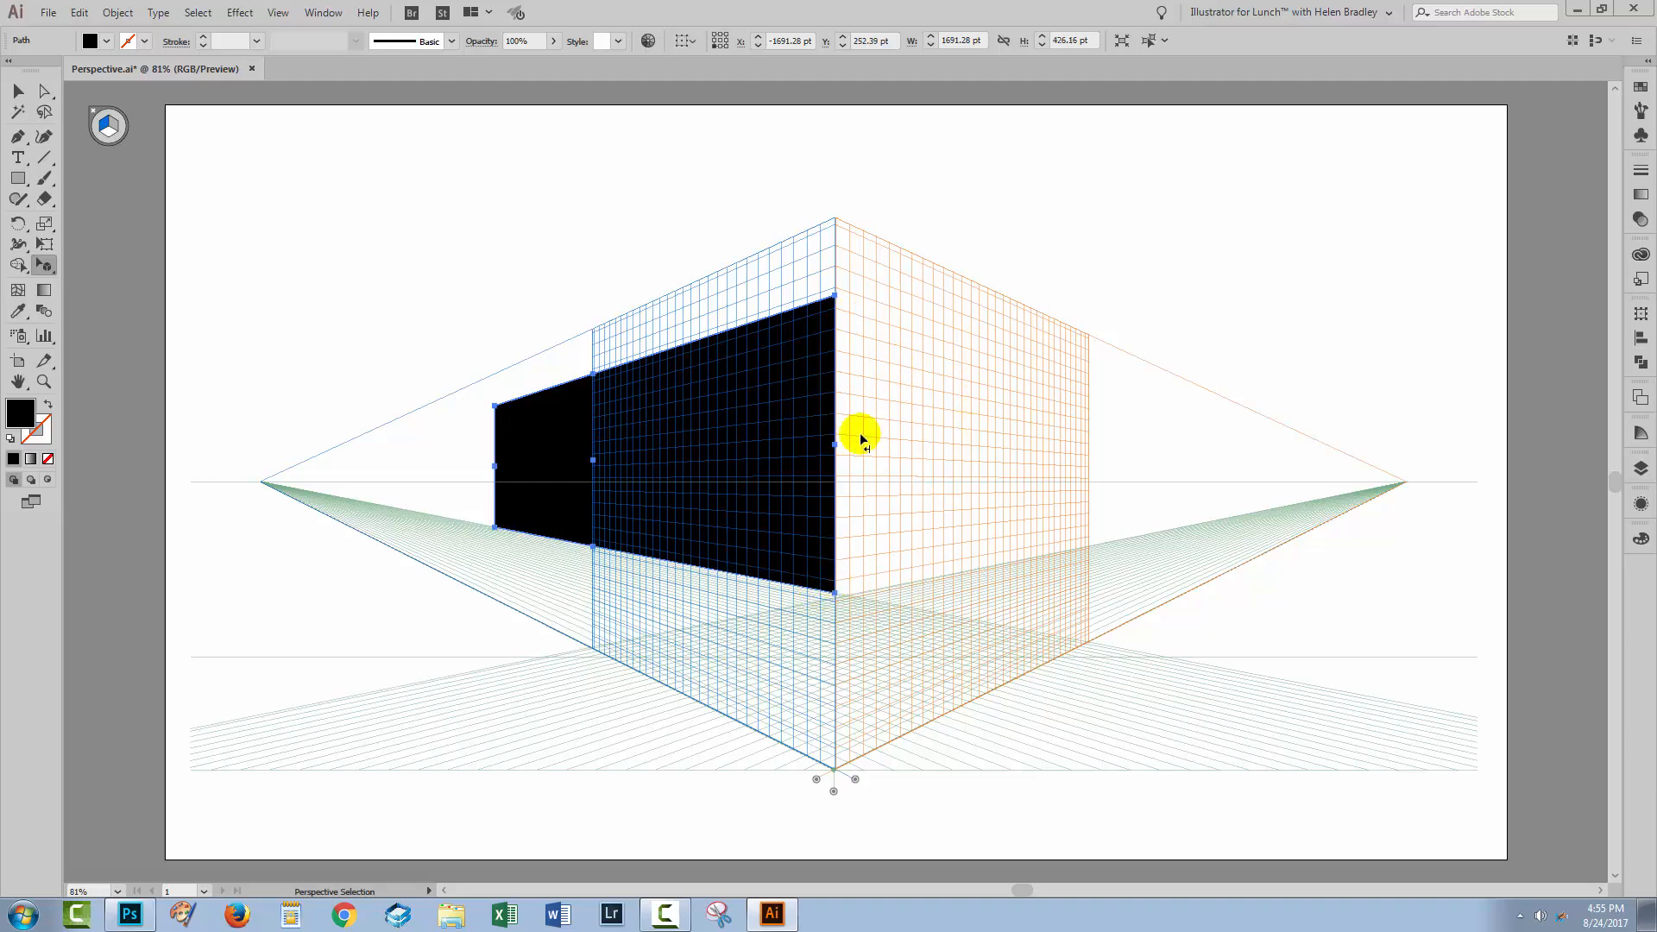
# - Draw a rectangle of about 709 × 288 pt on the right perspective plane, starting at the black rectangle's upper centre corner
pyautogui.click(19, 179)
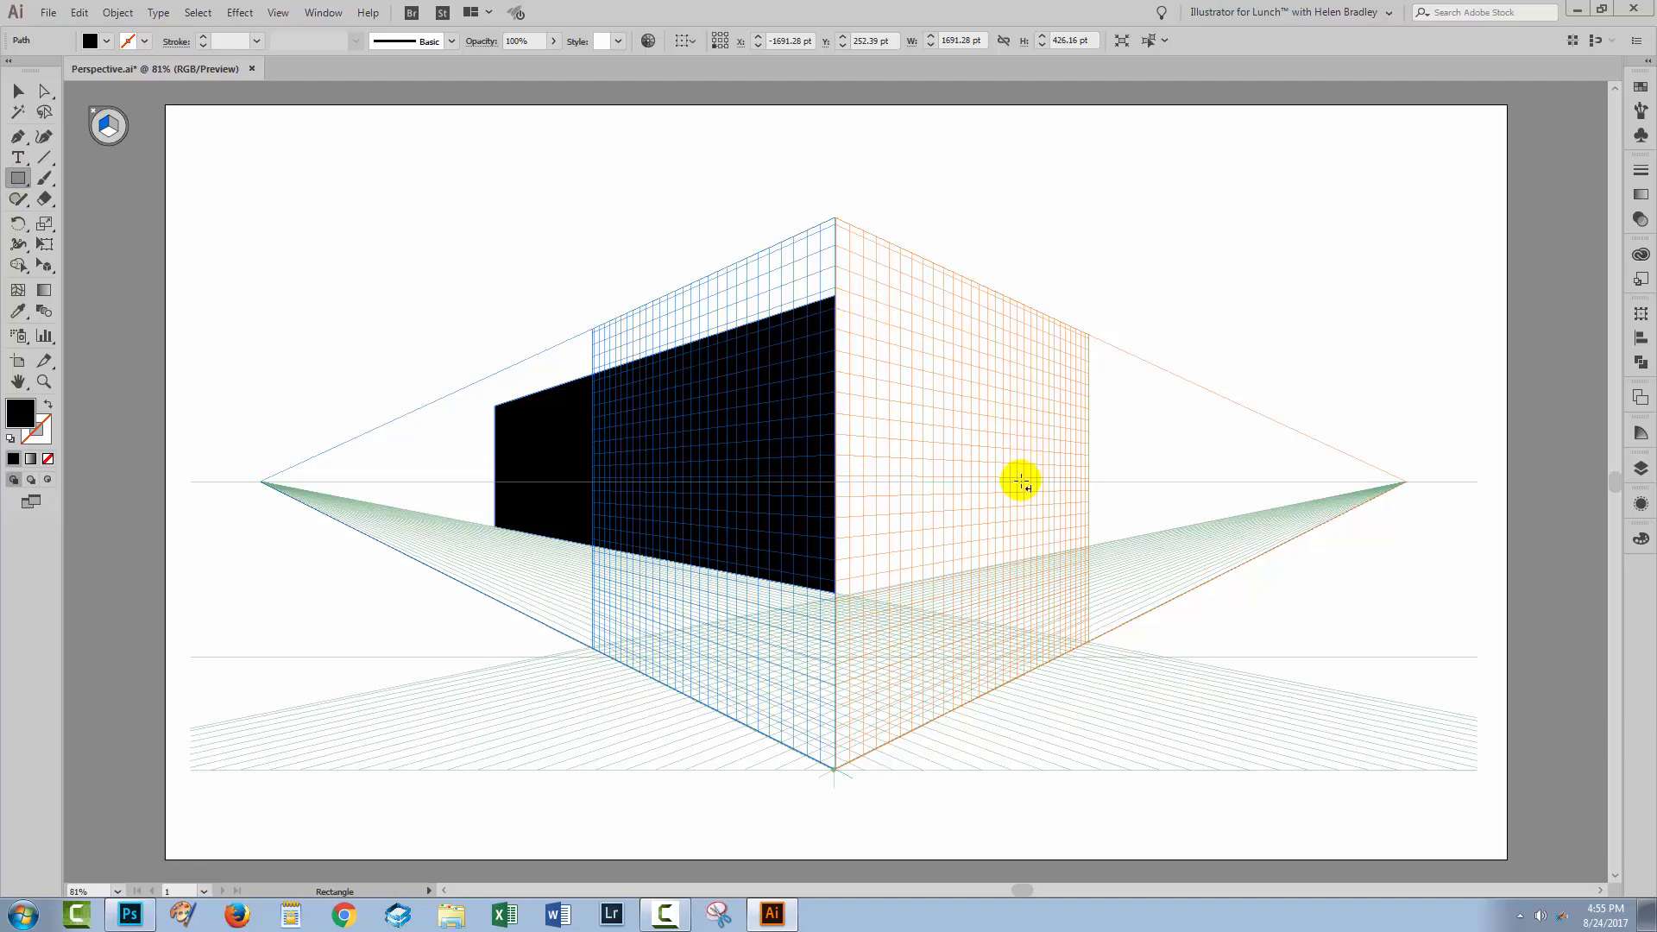
pyautogui.click(113, 129)
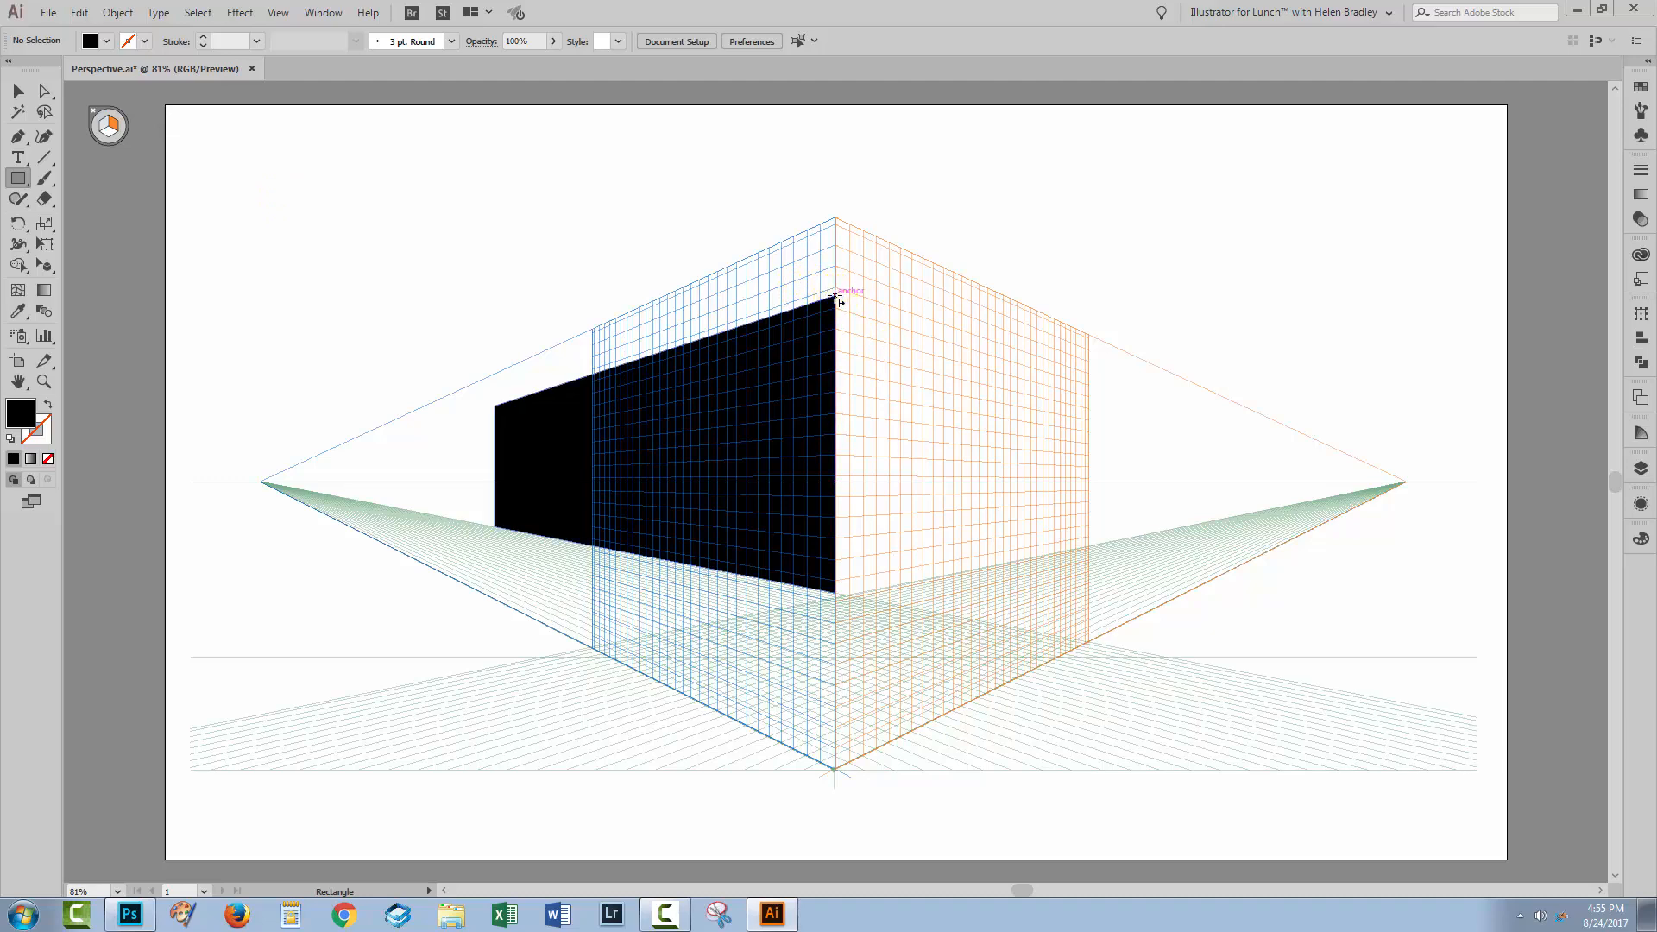
pyautogui.moveTo(835, 296); pyautogui.dragTo(1053, 492)
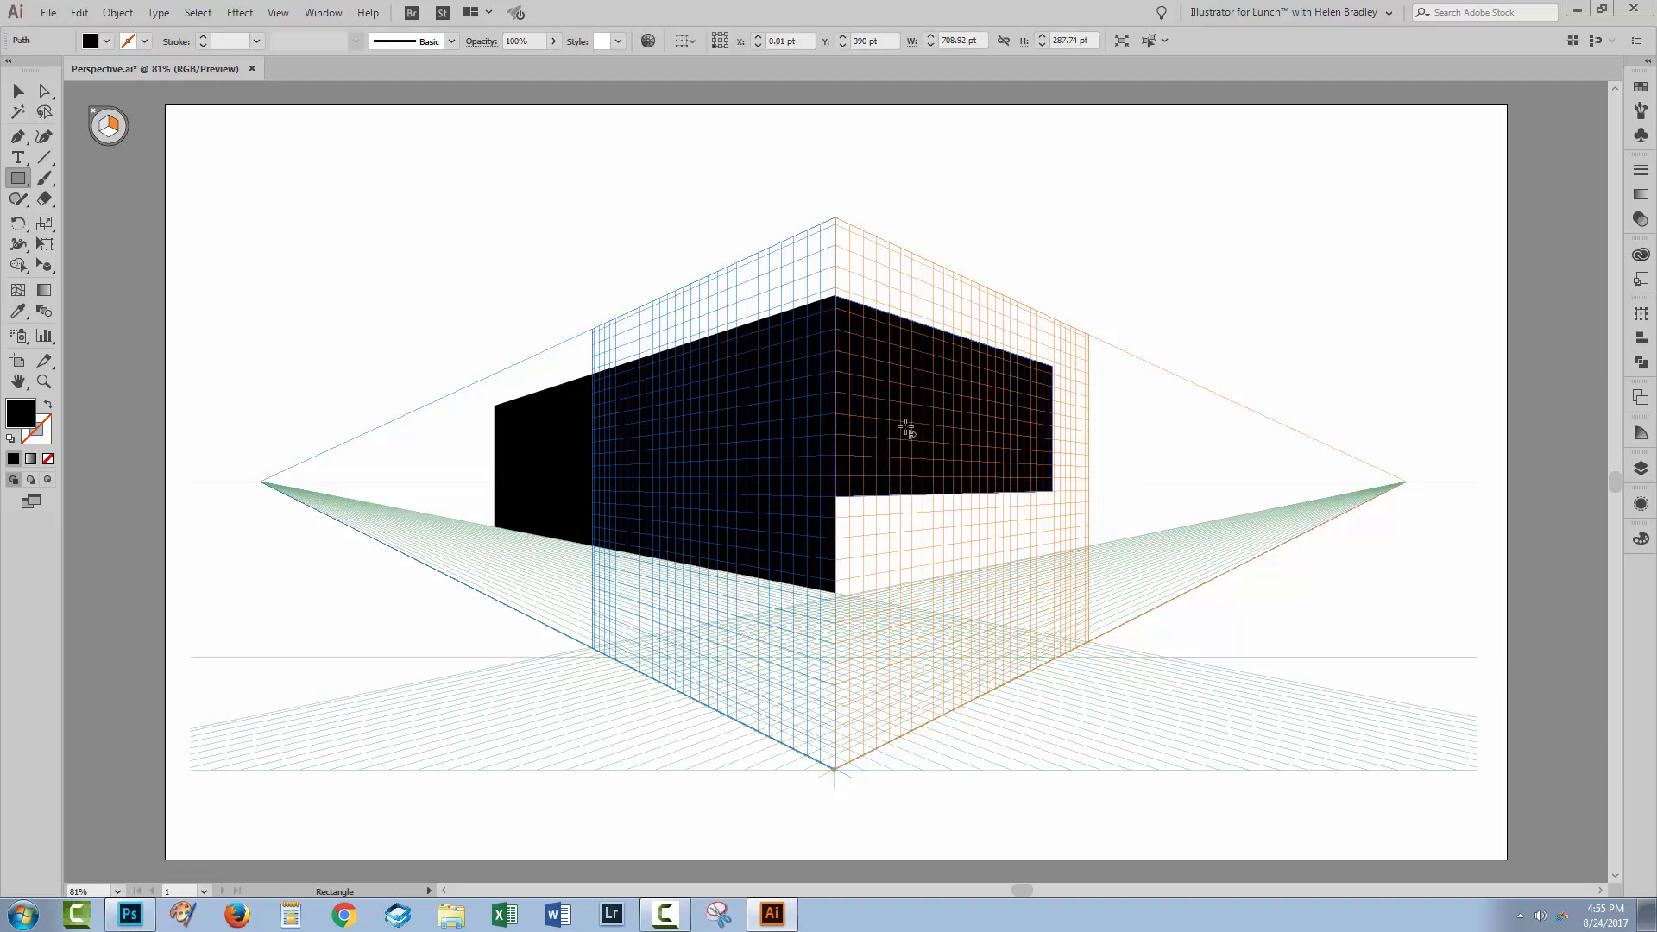
# - Fill the right-plane rectangle with a light gray swatch and deselect it
pyautogui.click(1641, 90)
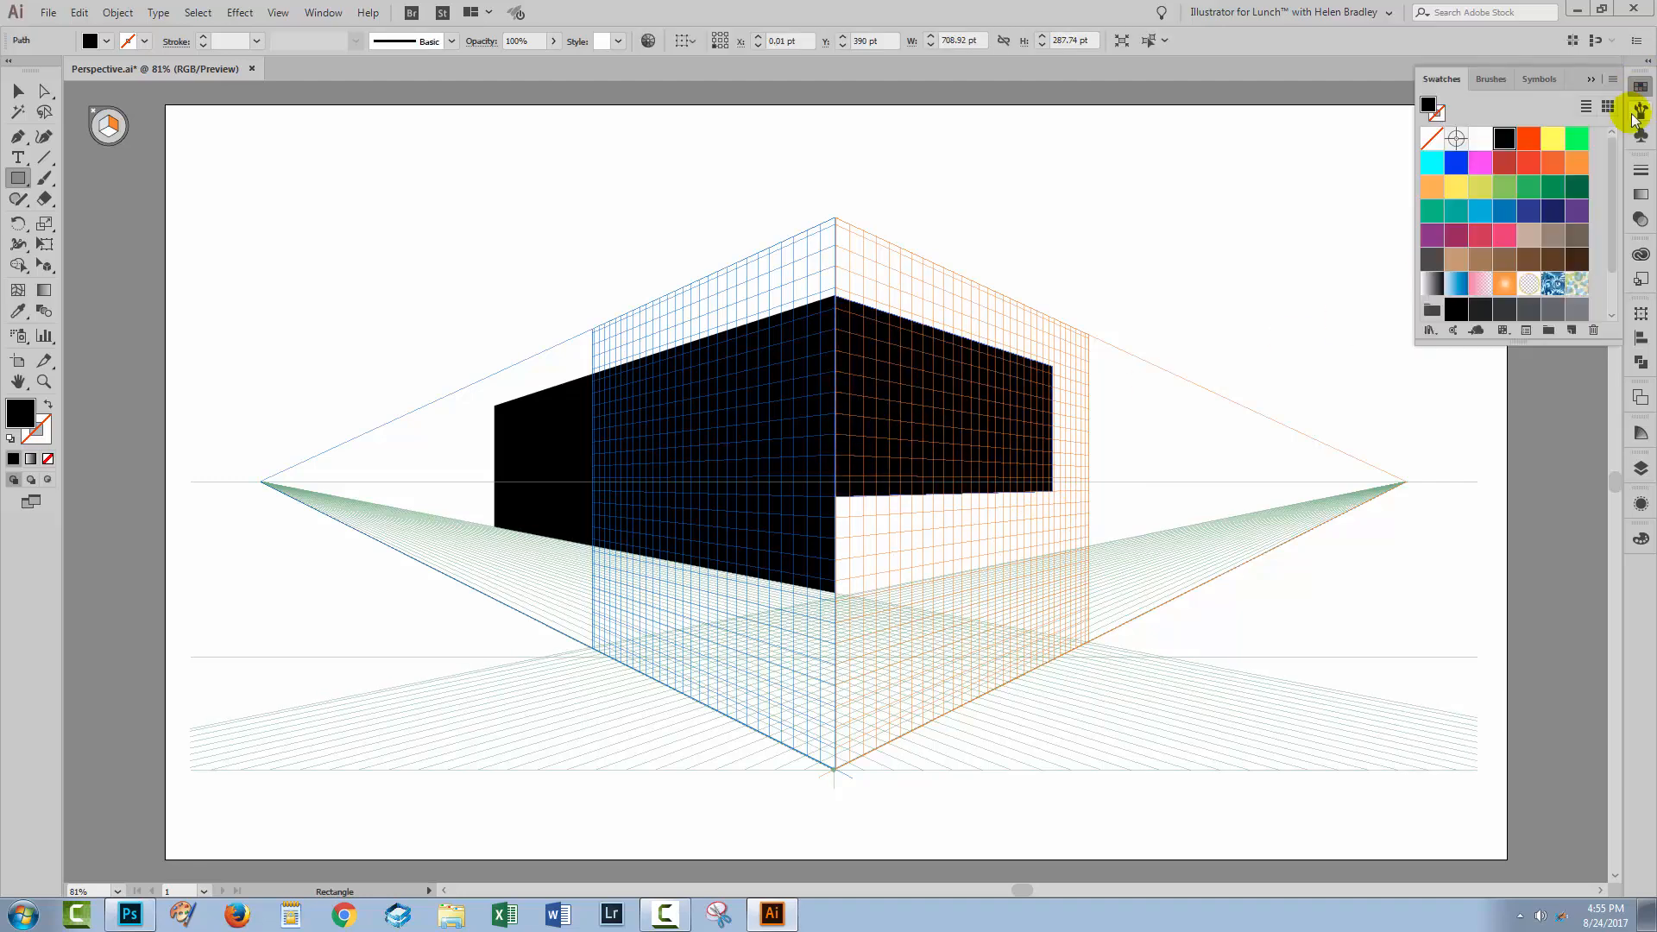
pyautogui.moveTo(1610, 345); pyautogui.dragTo(1587, 461)
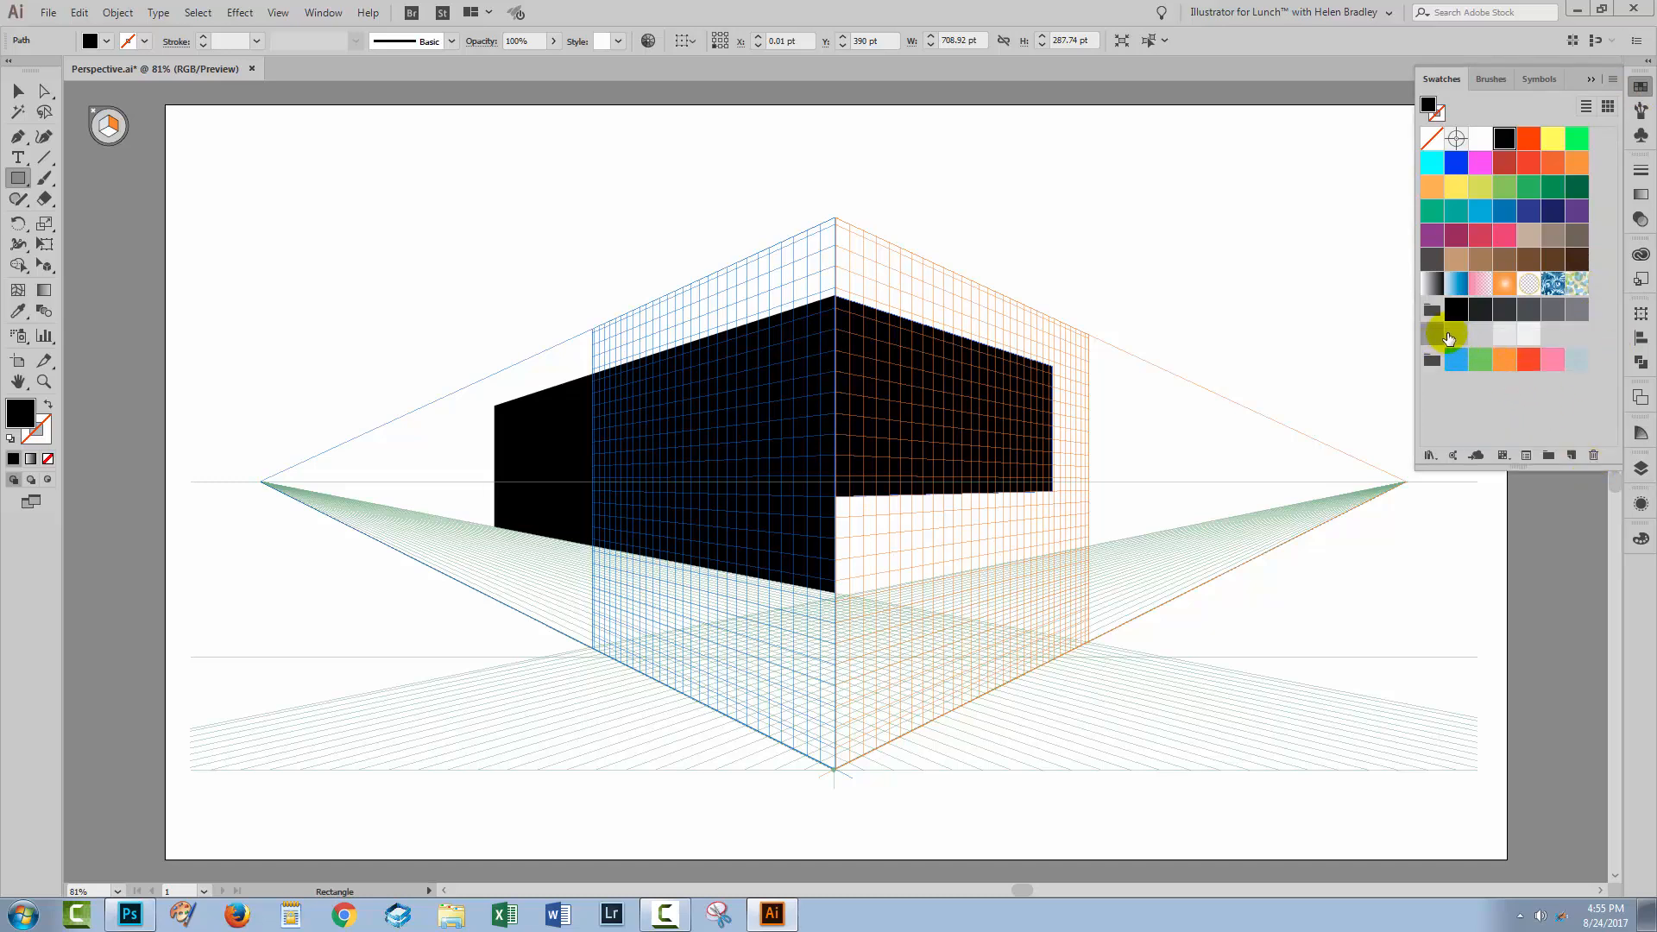
pyautogui.click(1455, 335)
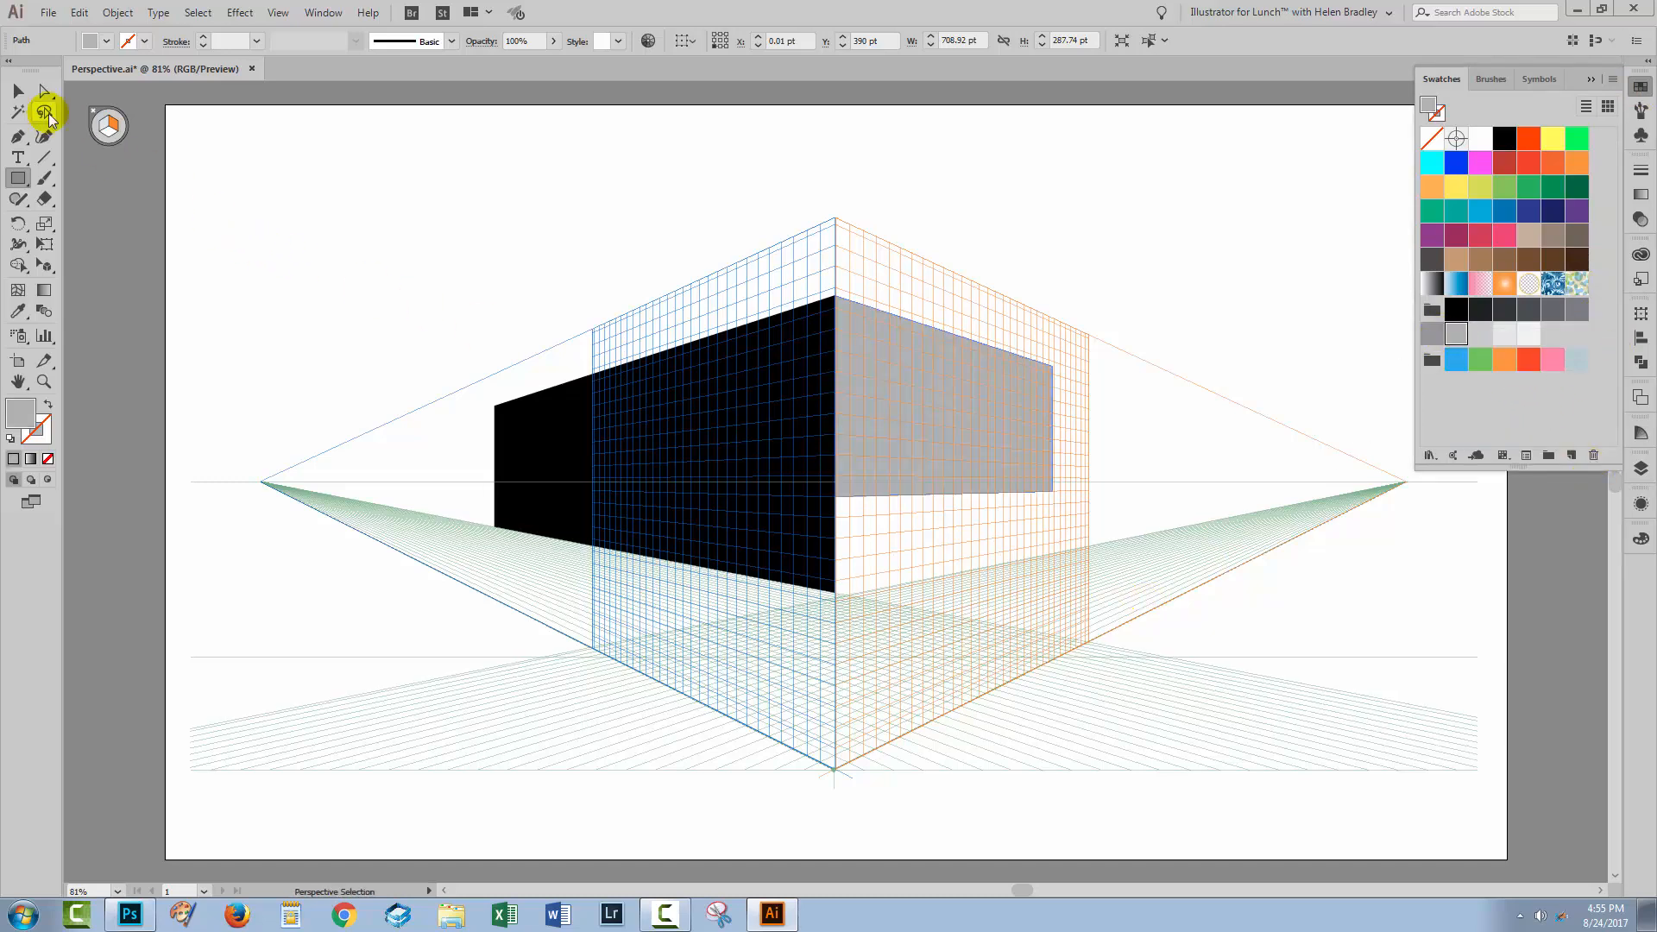
pyautogui.click(16, 91)
pyautogui.click(343, 228)
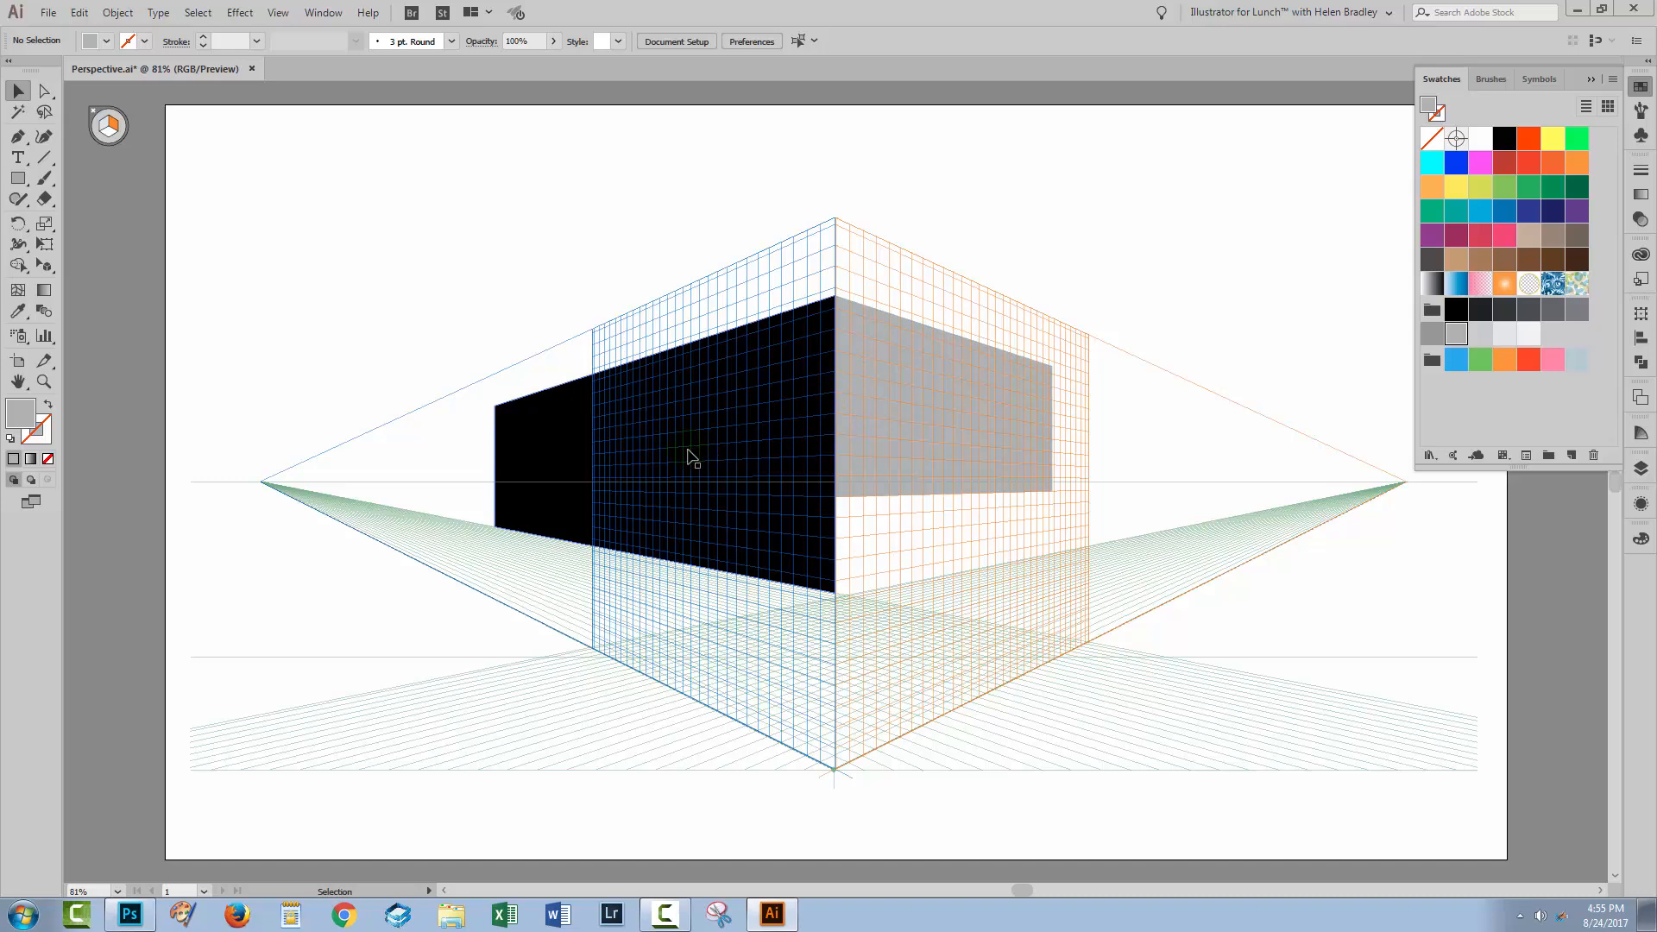
# - Make the three text objects "IT'S ALL A MATTER OF", "YOUR" and "PERSPECTIVE" visible in the layer list
pyautogui.click(1640, 469)
pyautogui.moveTo(1476, 599); pyautogui.dragTo(1476, 658)
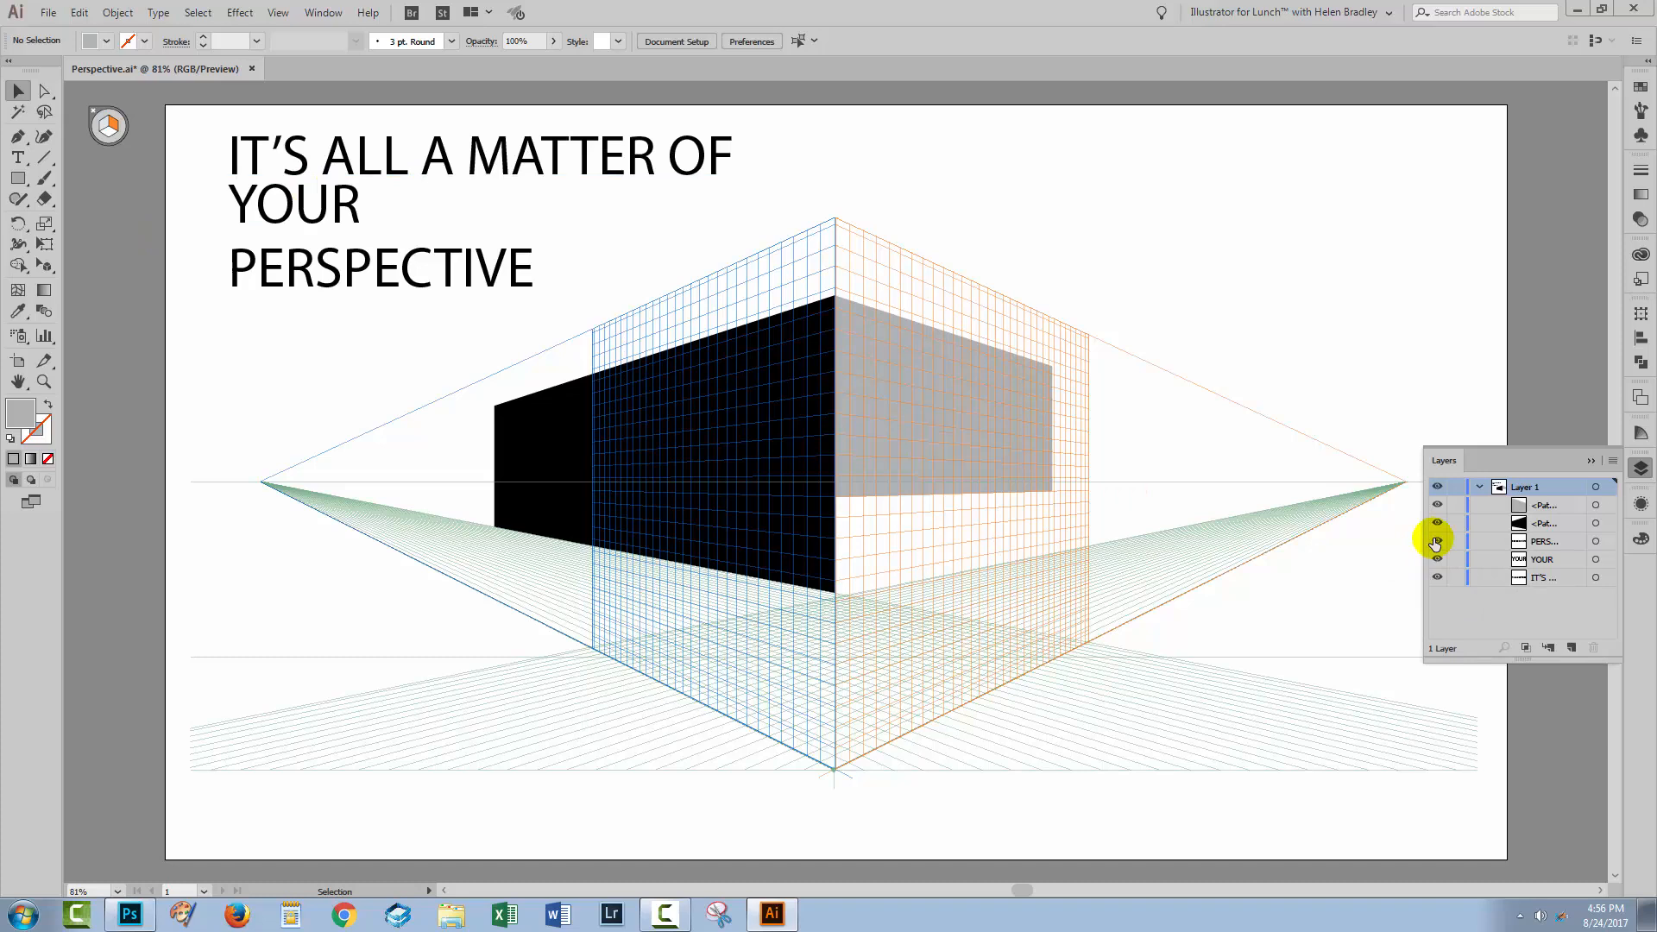
pyautogui.click(1438, 541)
pyautogui.click(1437, 559)
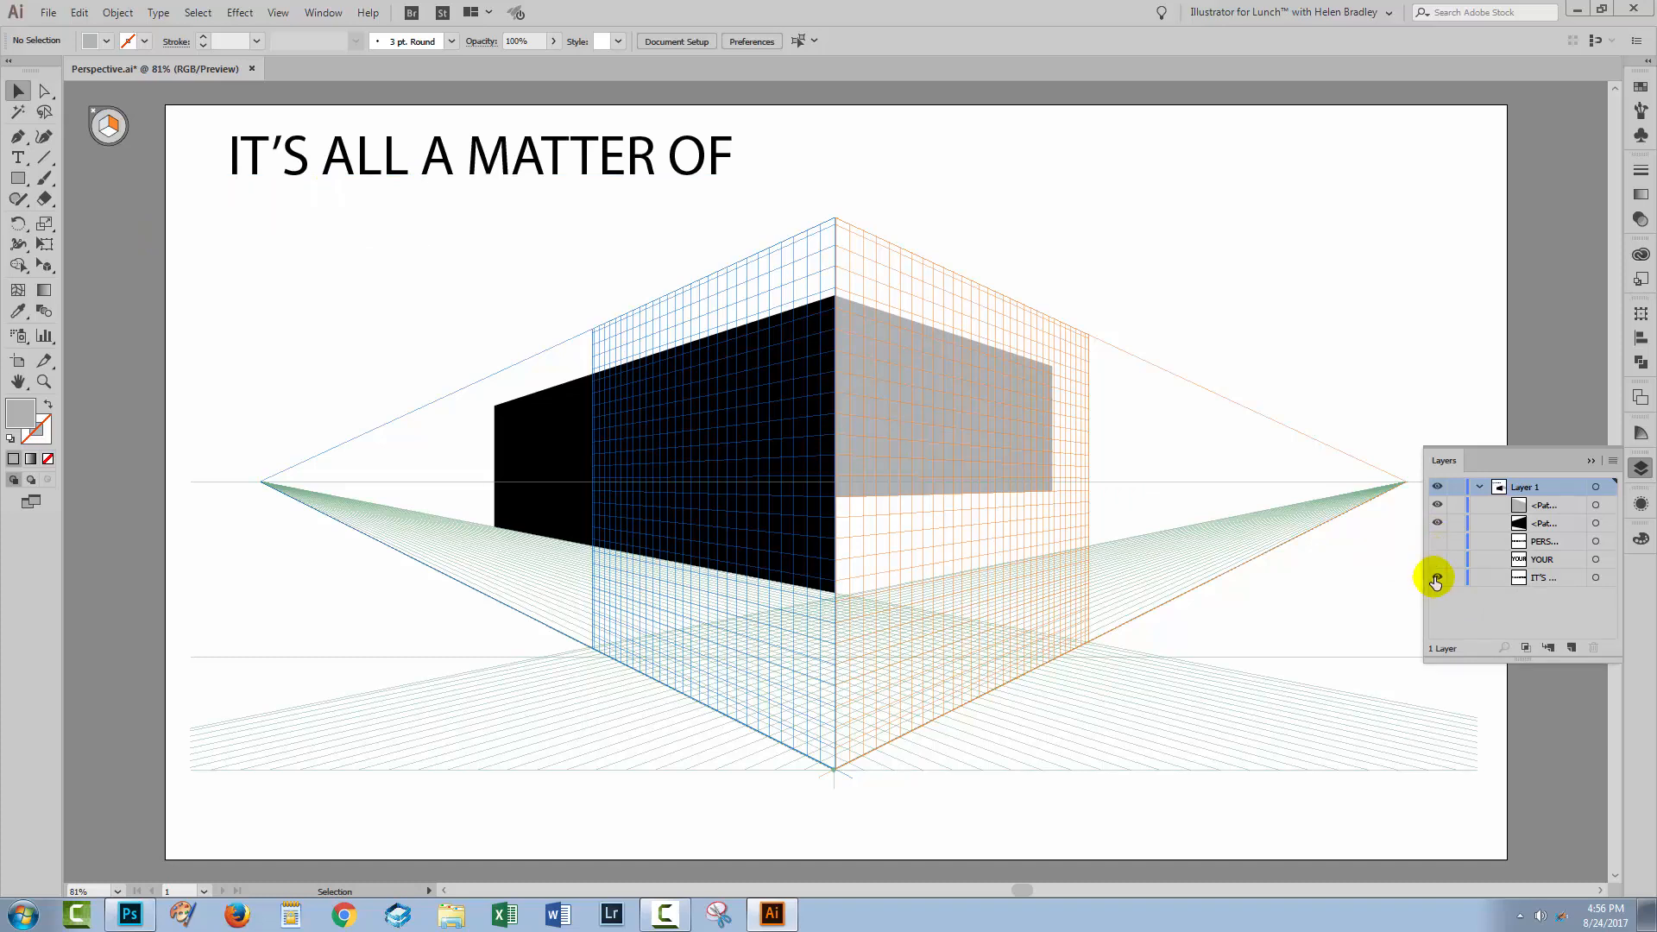
pyautogui.click(1436, 579)
pyautogui.click(1438, 560)
pyautogui.click(1437, 541)
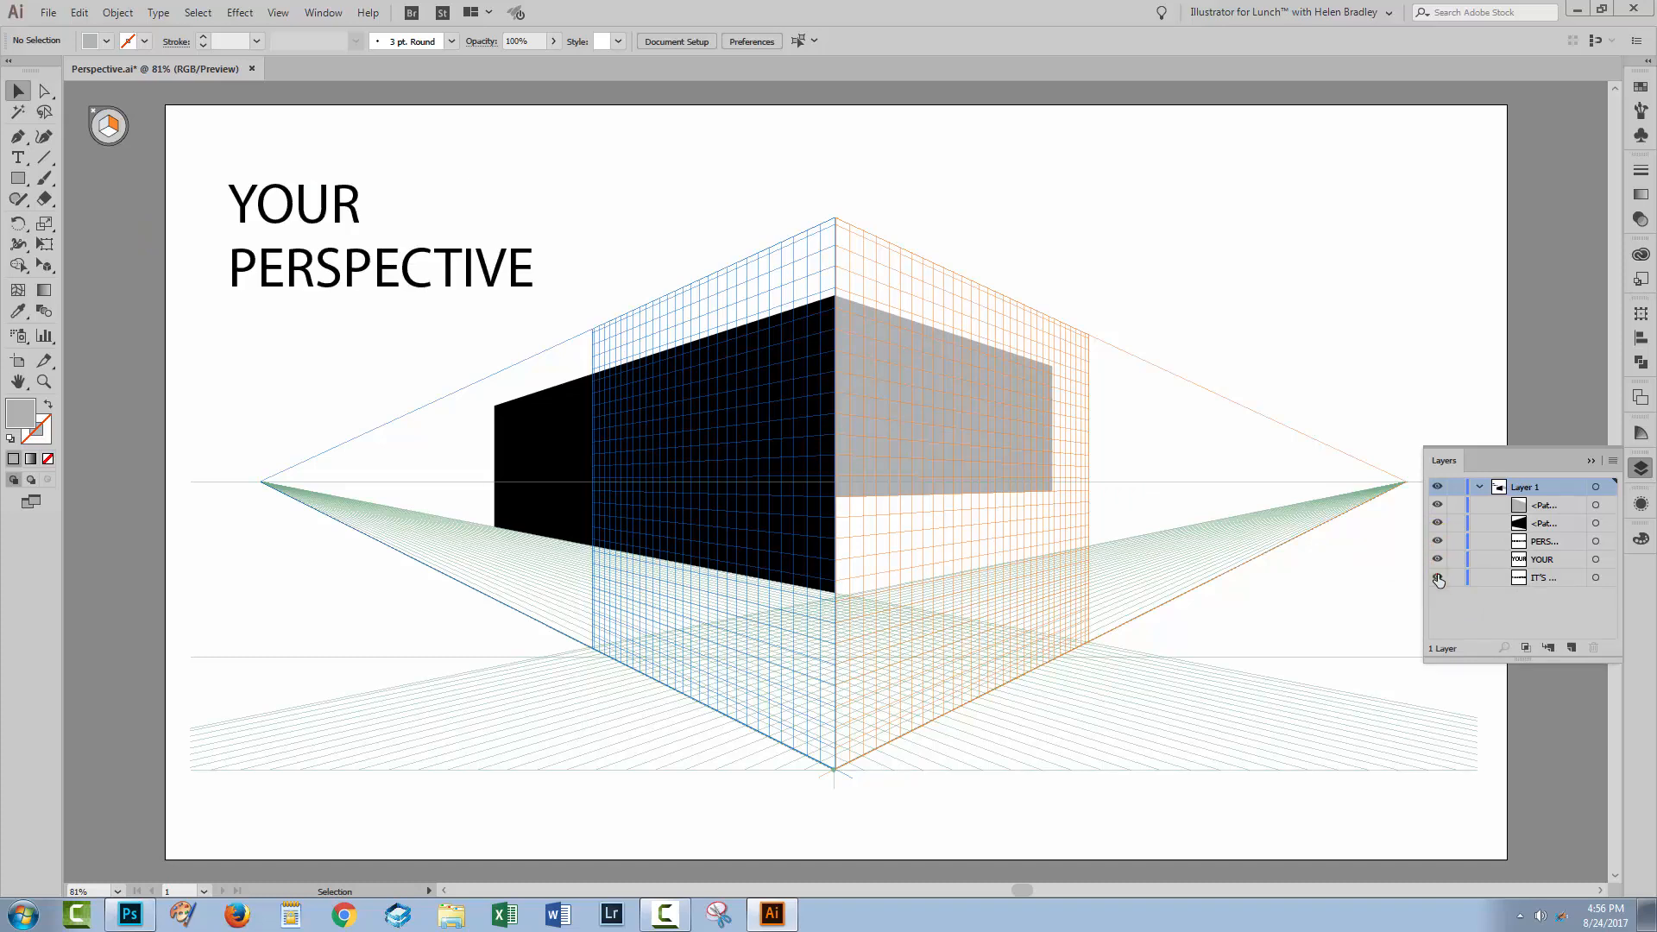
pyautogui.click(1437, 577)
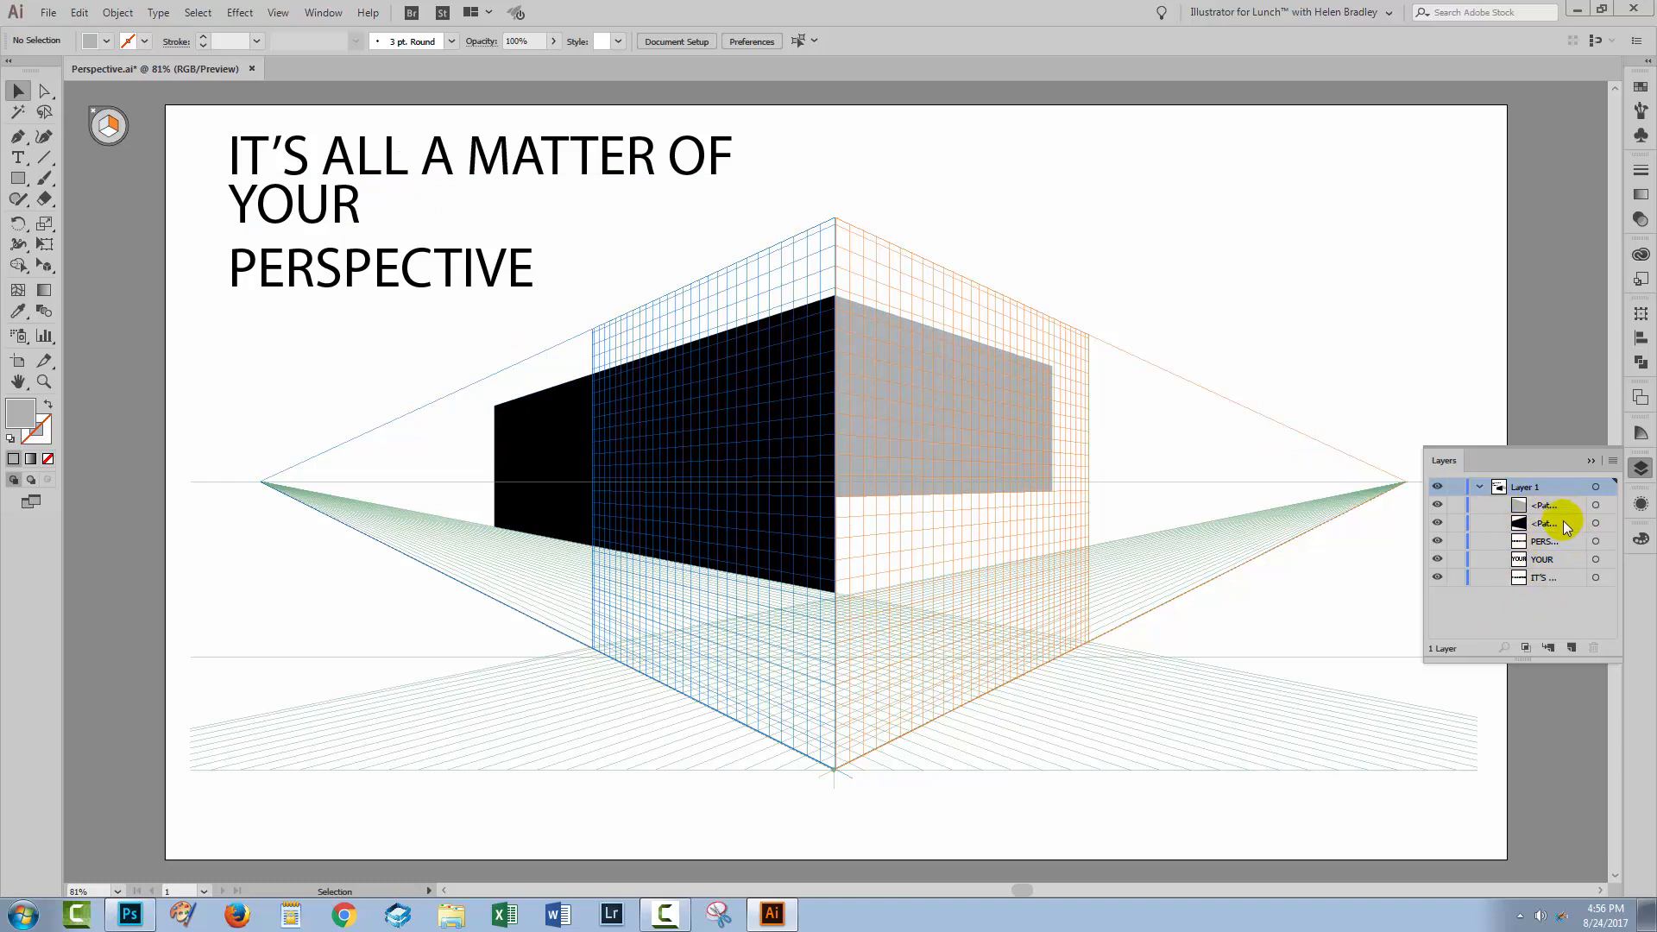
# - Move the two rectangle paths below the three text objects in Layer 1's stacking order
pyautogui.moveTo(1562, 520); pyautogui.dragTo(1552, 570)
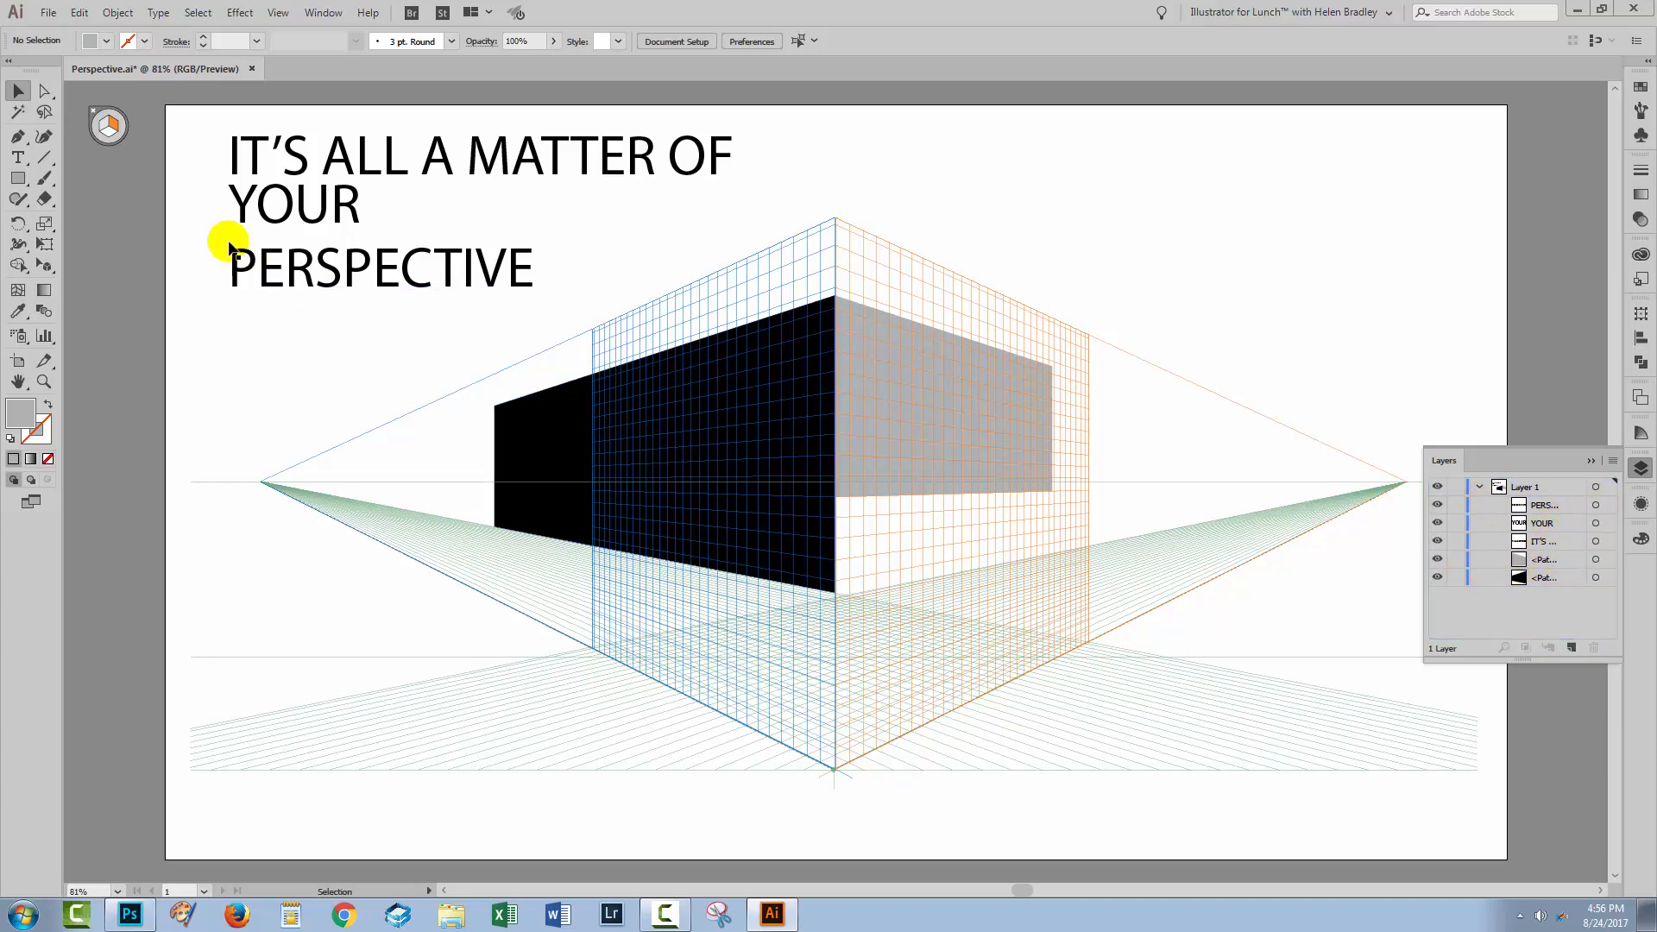
pyautogui.click(962, 406)
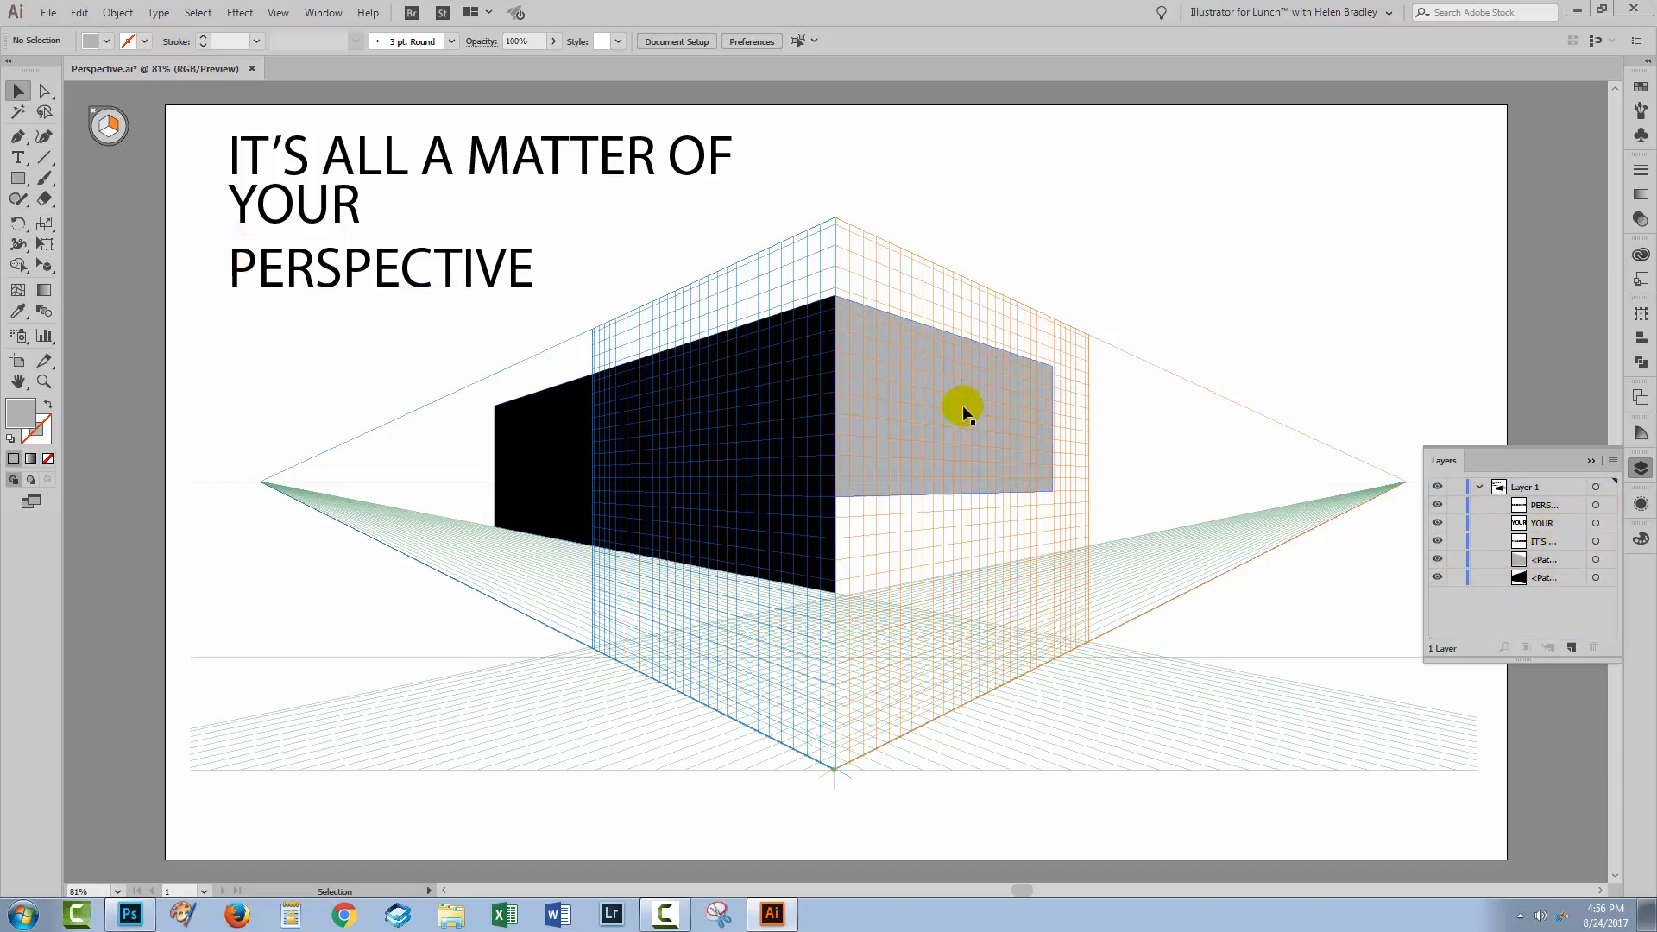
pyautogui.click(877, 365)
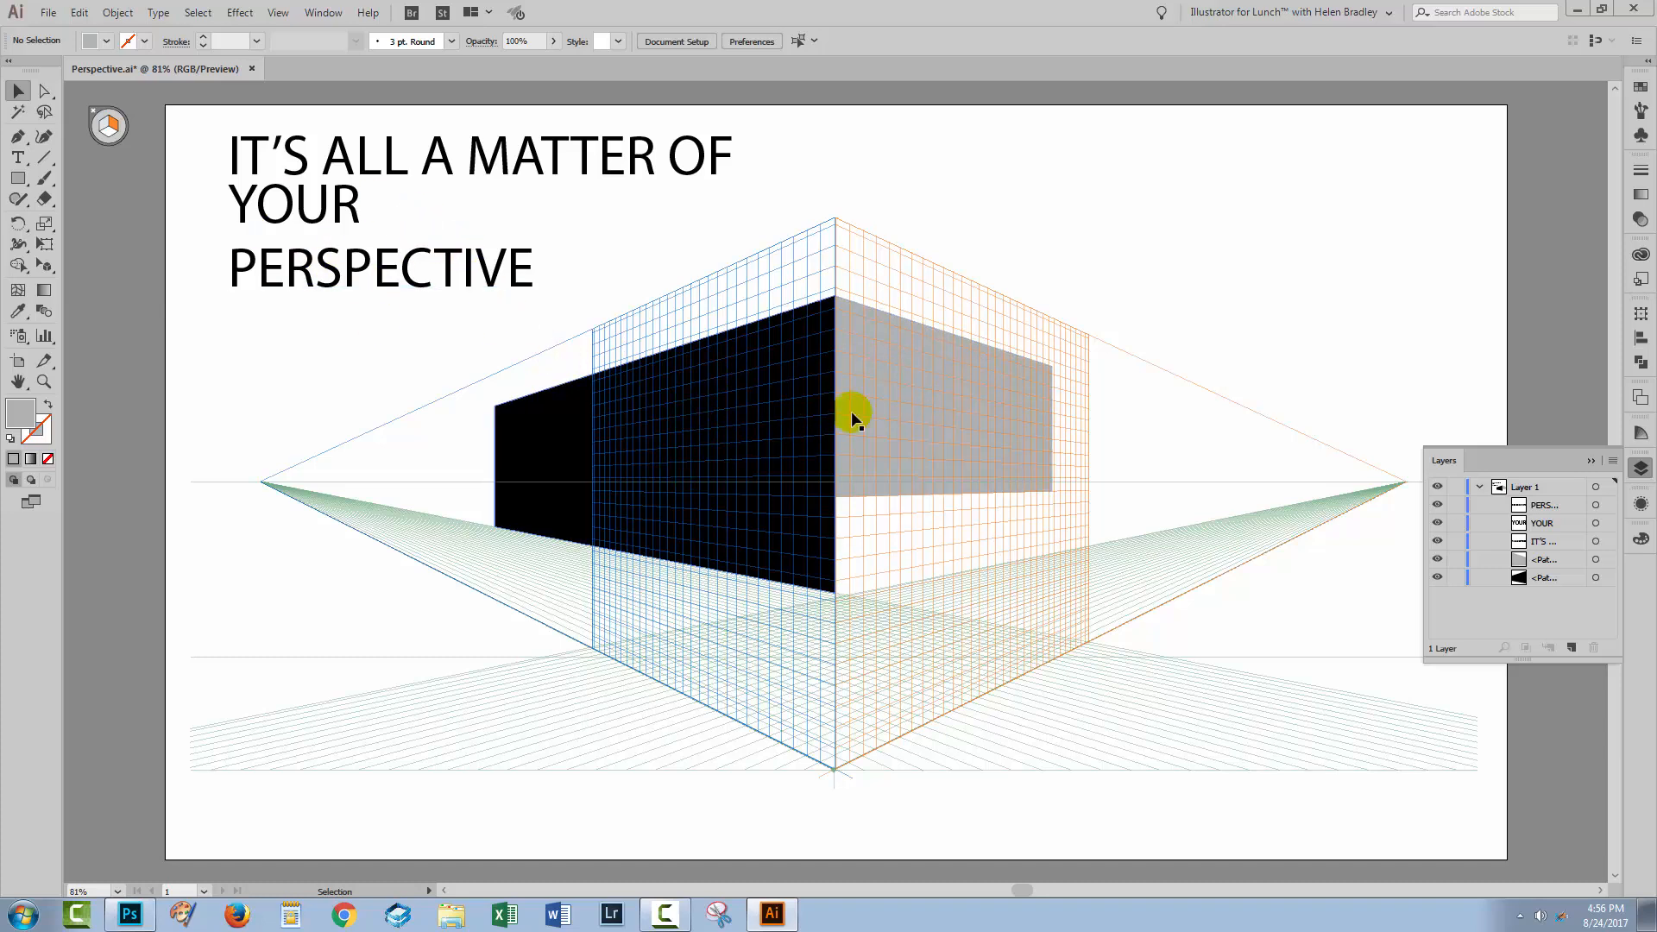
pyautogui.click(41, 265)
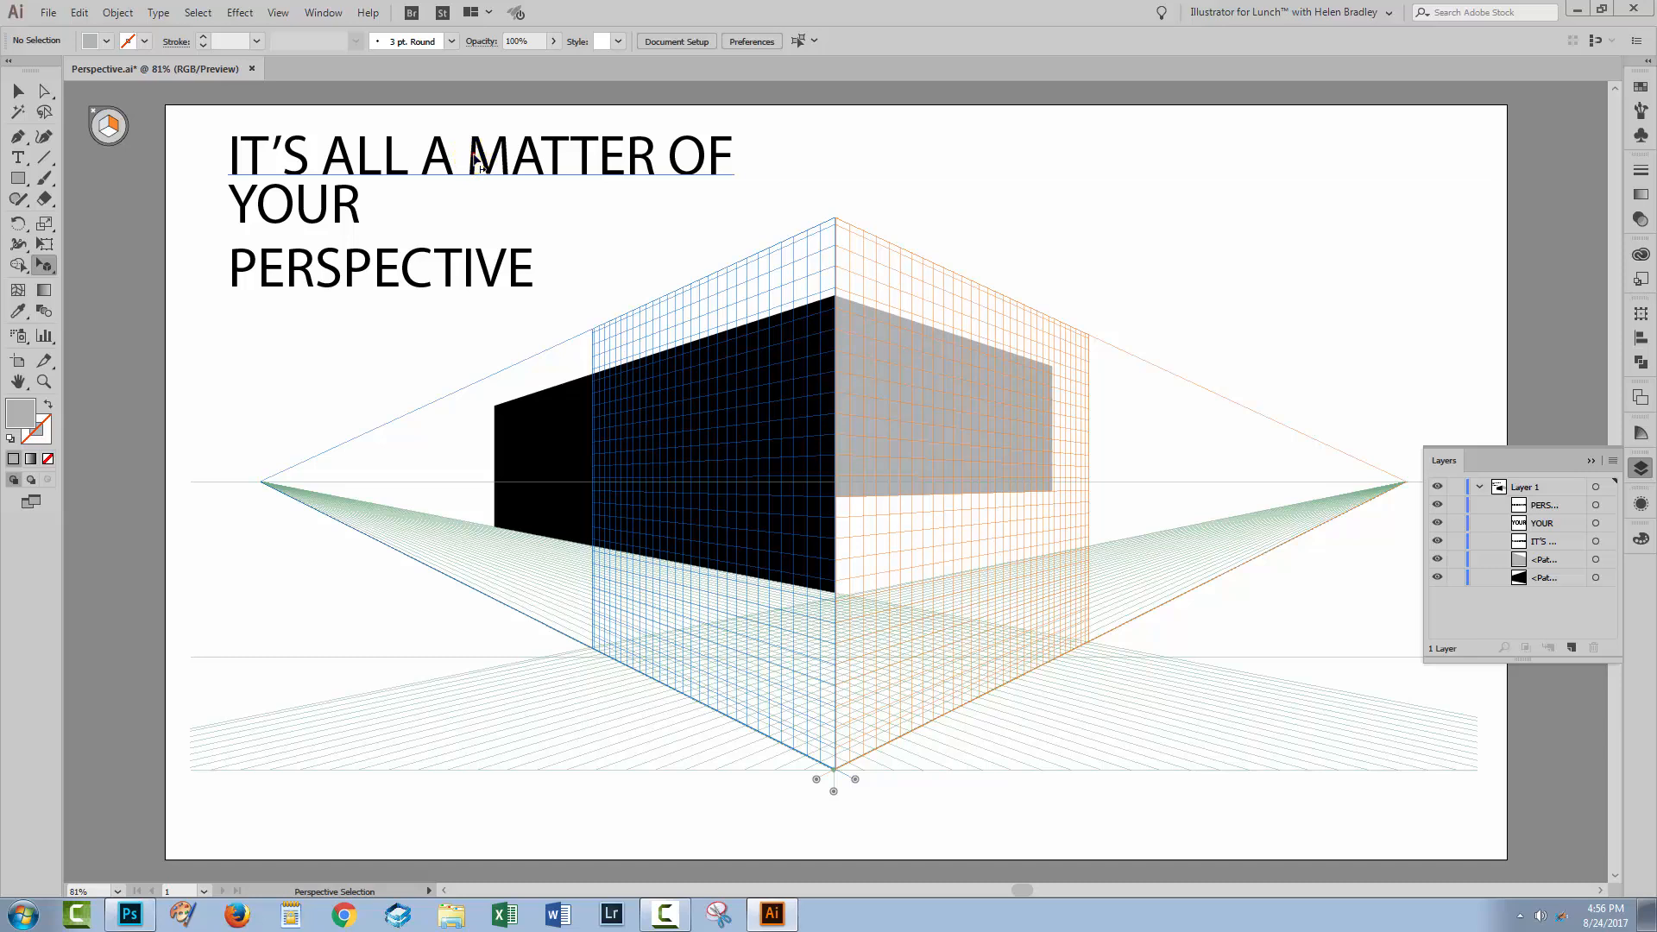
pyautogui.moveTo(475, 160); pyautogui.dragTo(479, 229)
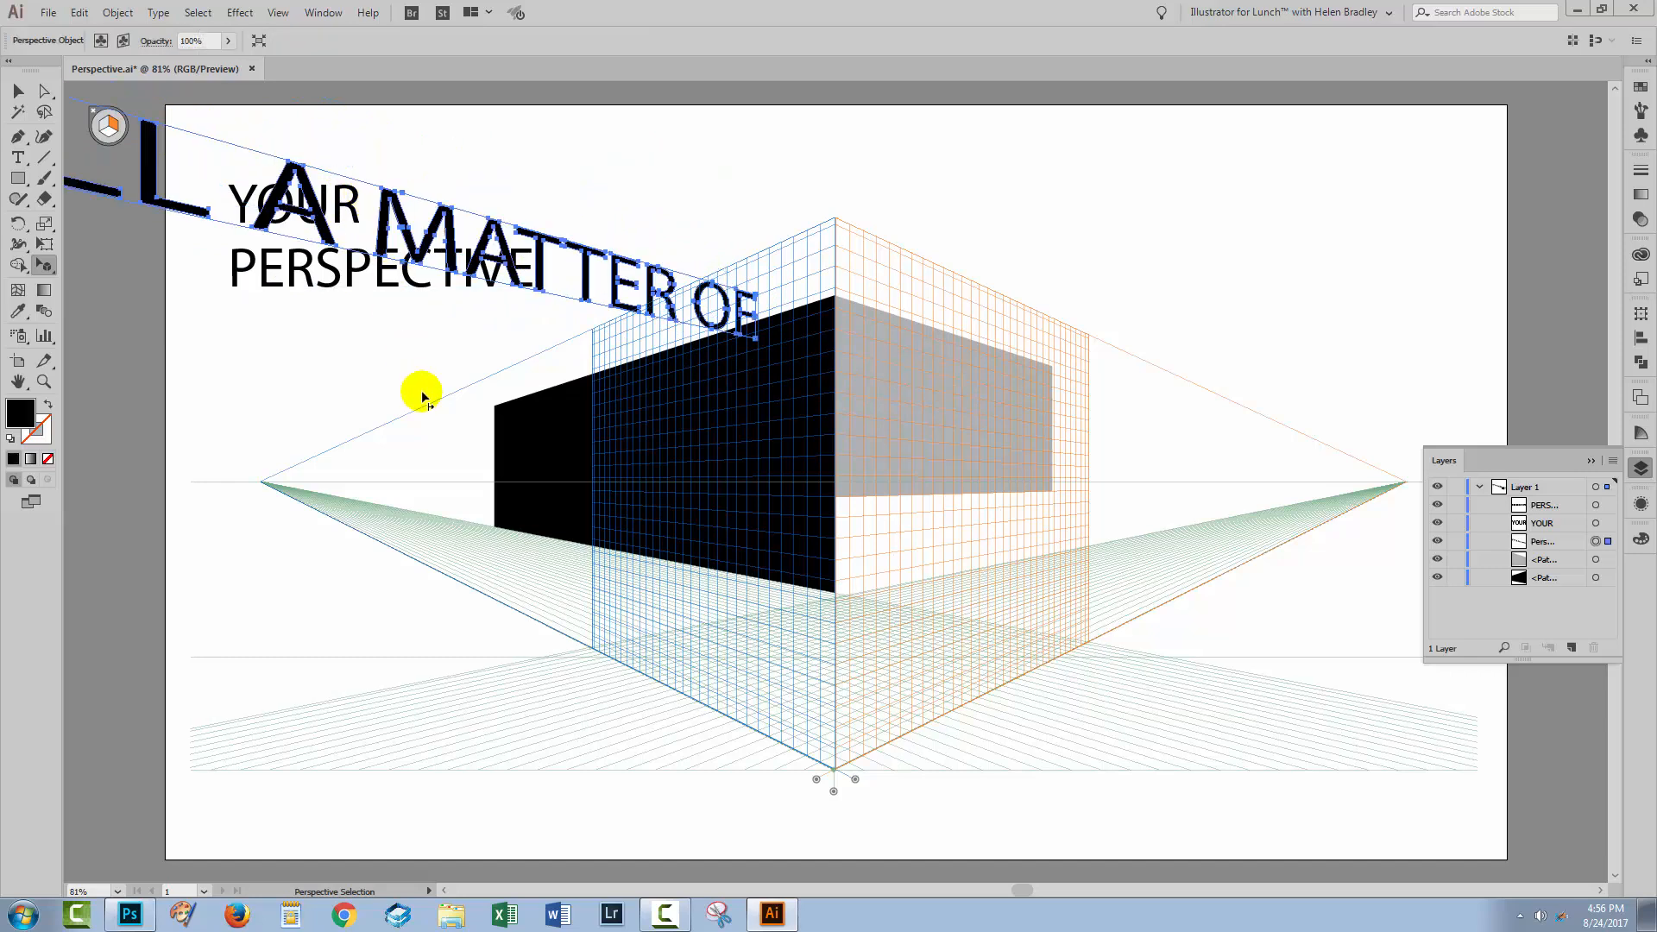
pyautogui.click(332, 435)
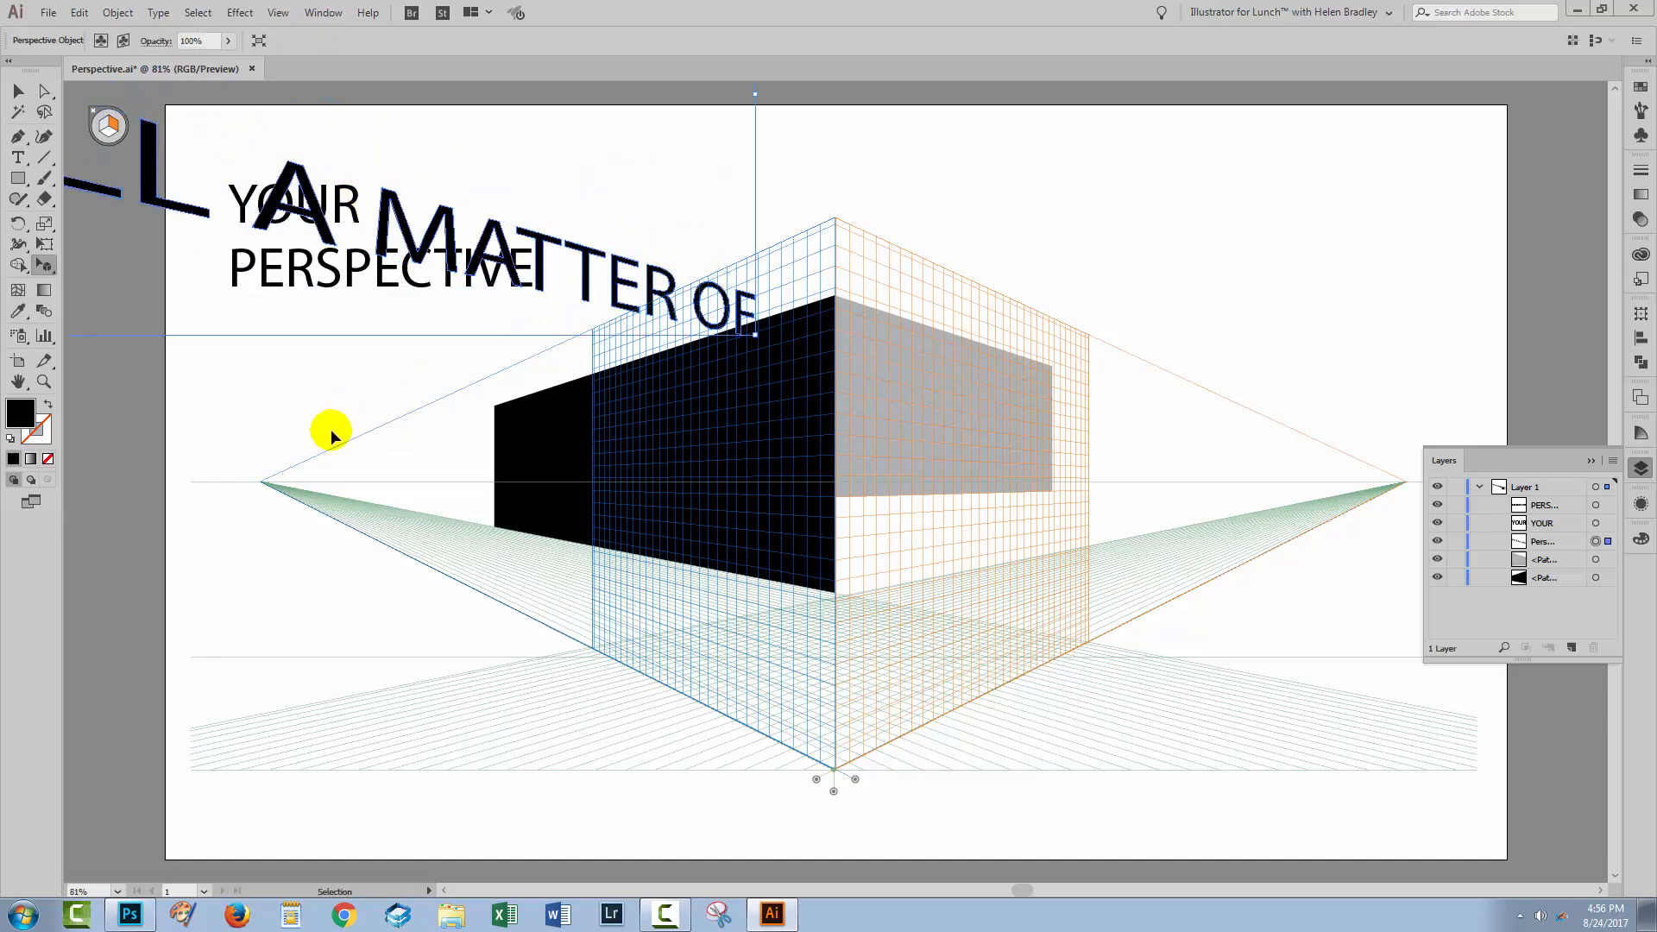
pyautogui.hotkey('ctrl', 'z')
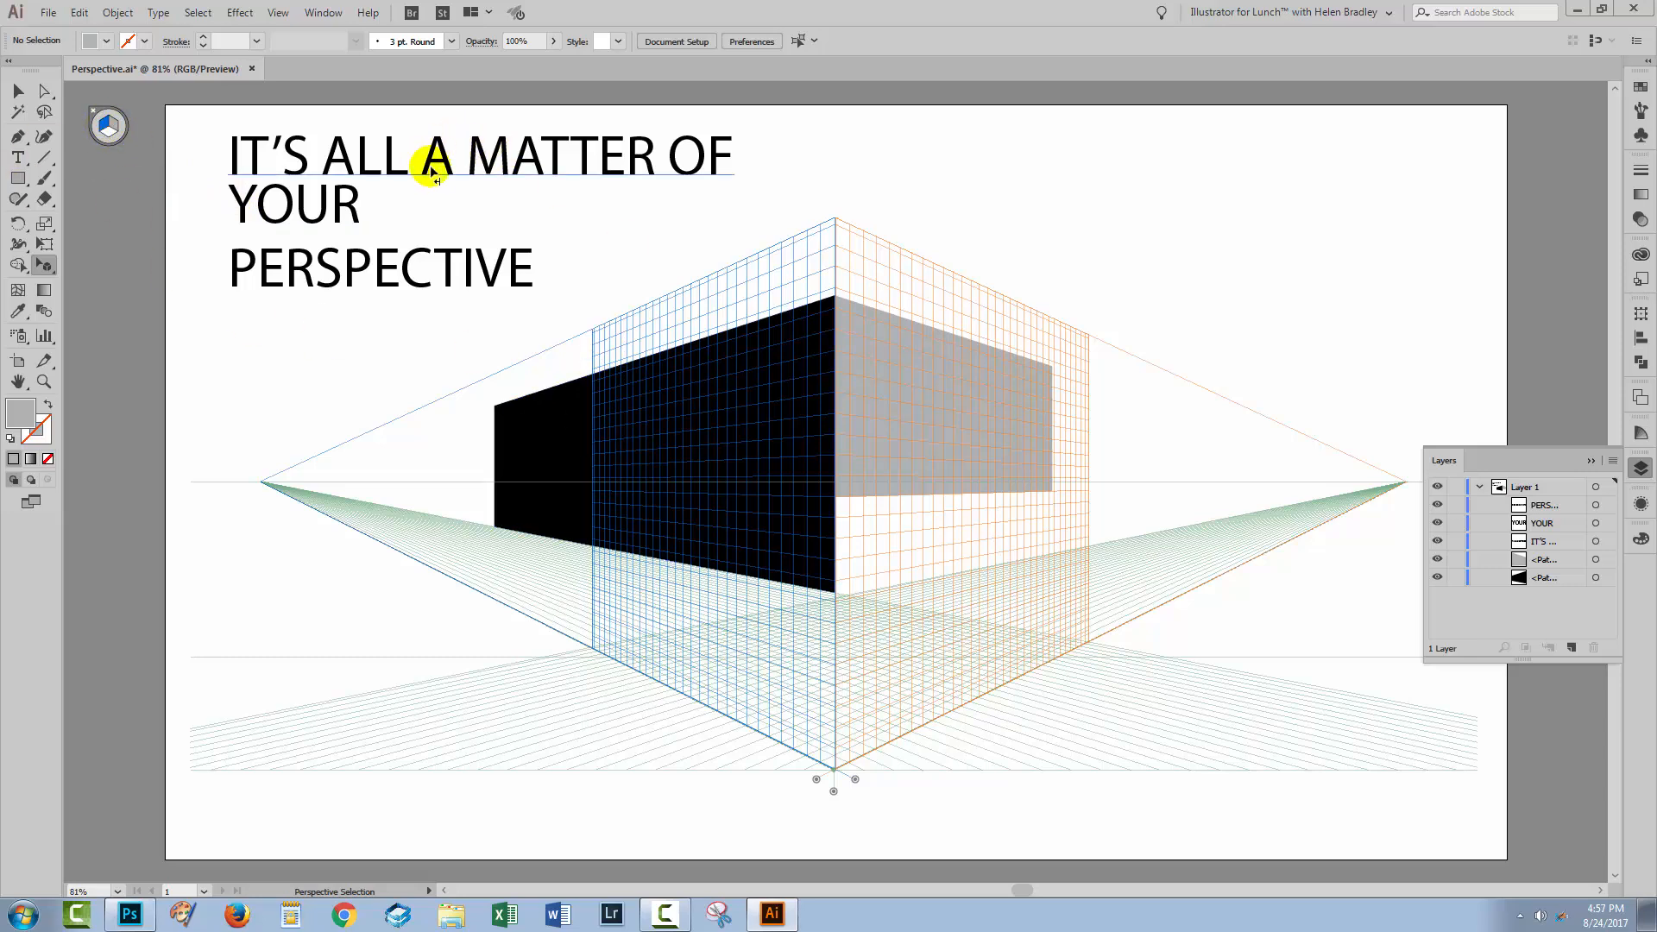
# - Place the text "IT'S ALL A MATTER OF" on the left perspective plane, enlarged to span the black rectangle's upper part, and deselect it
pyautogui.moveTo(451, 199); pyautogui.dragTo(670, 399)
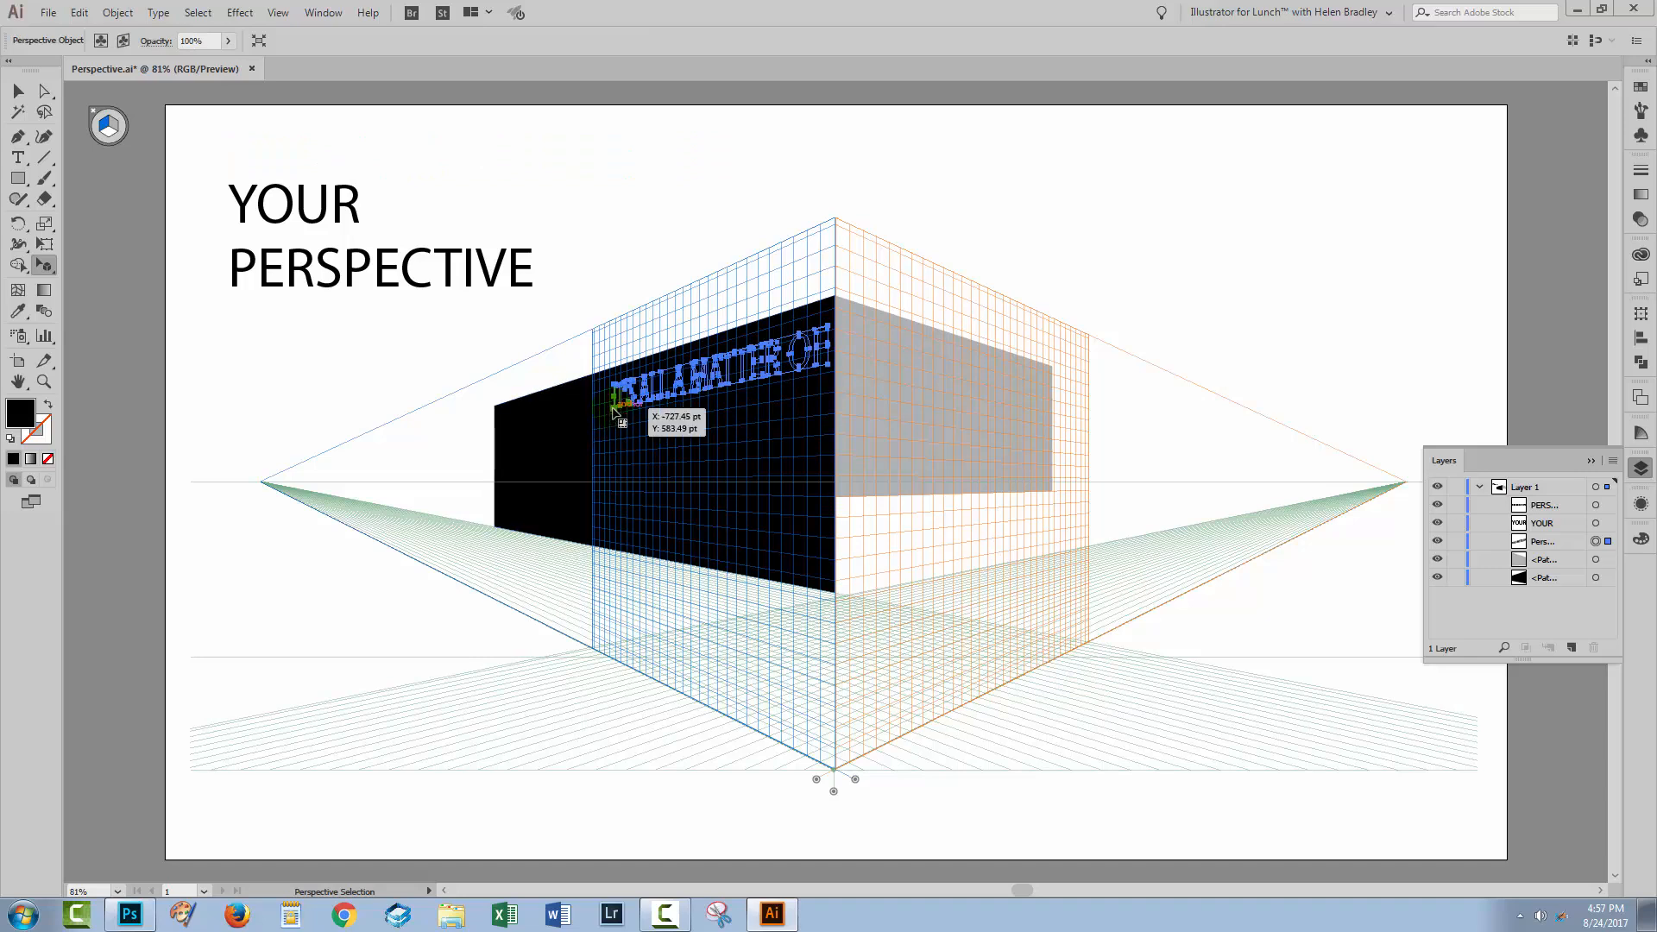
pyautogui.moveTo(613, 413); pyautogui.dragTo(429, 455)
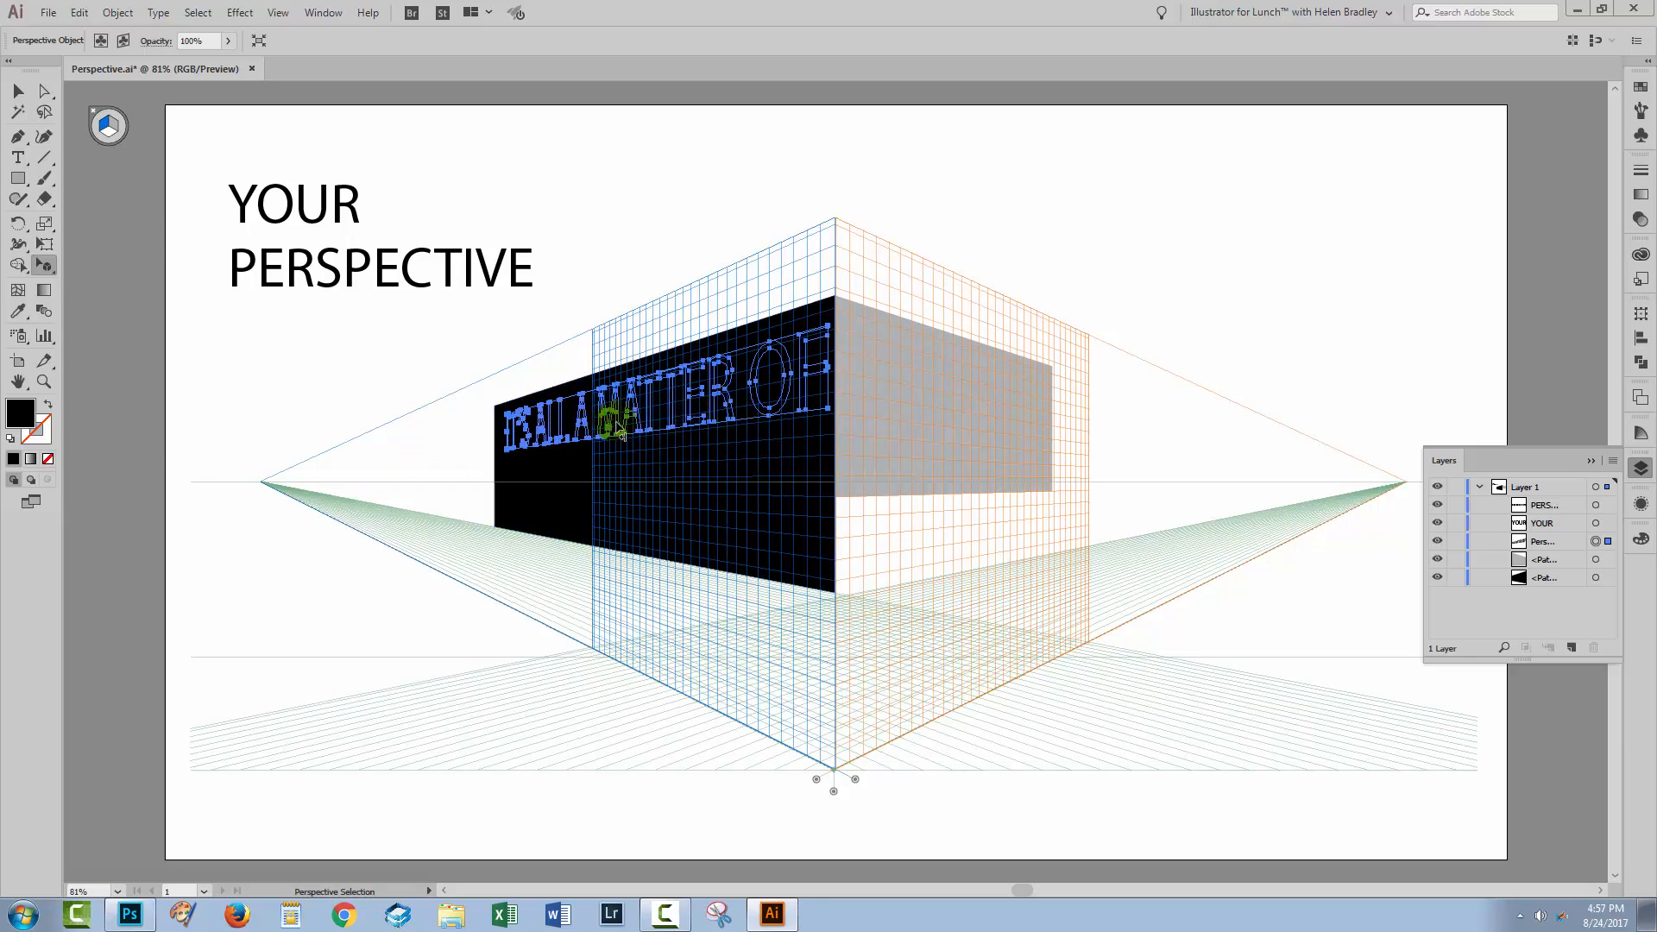
pyautogui.click(18, 92)
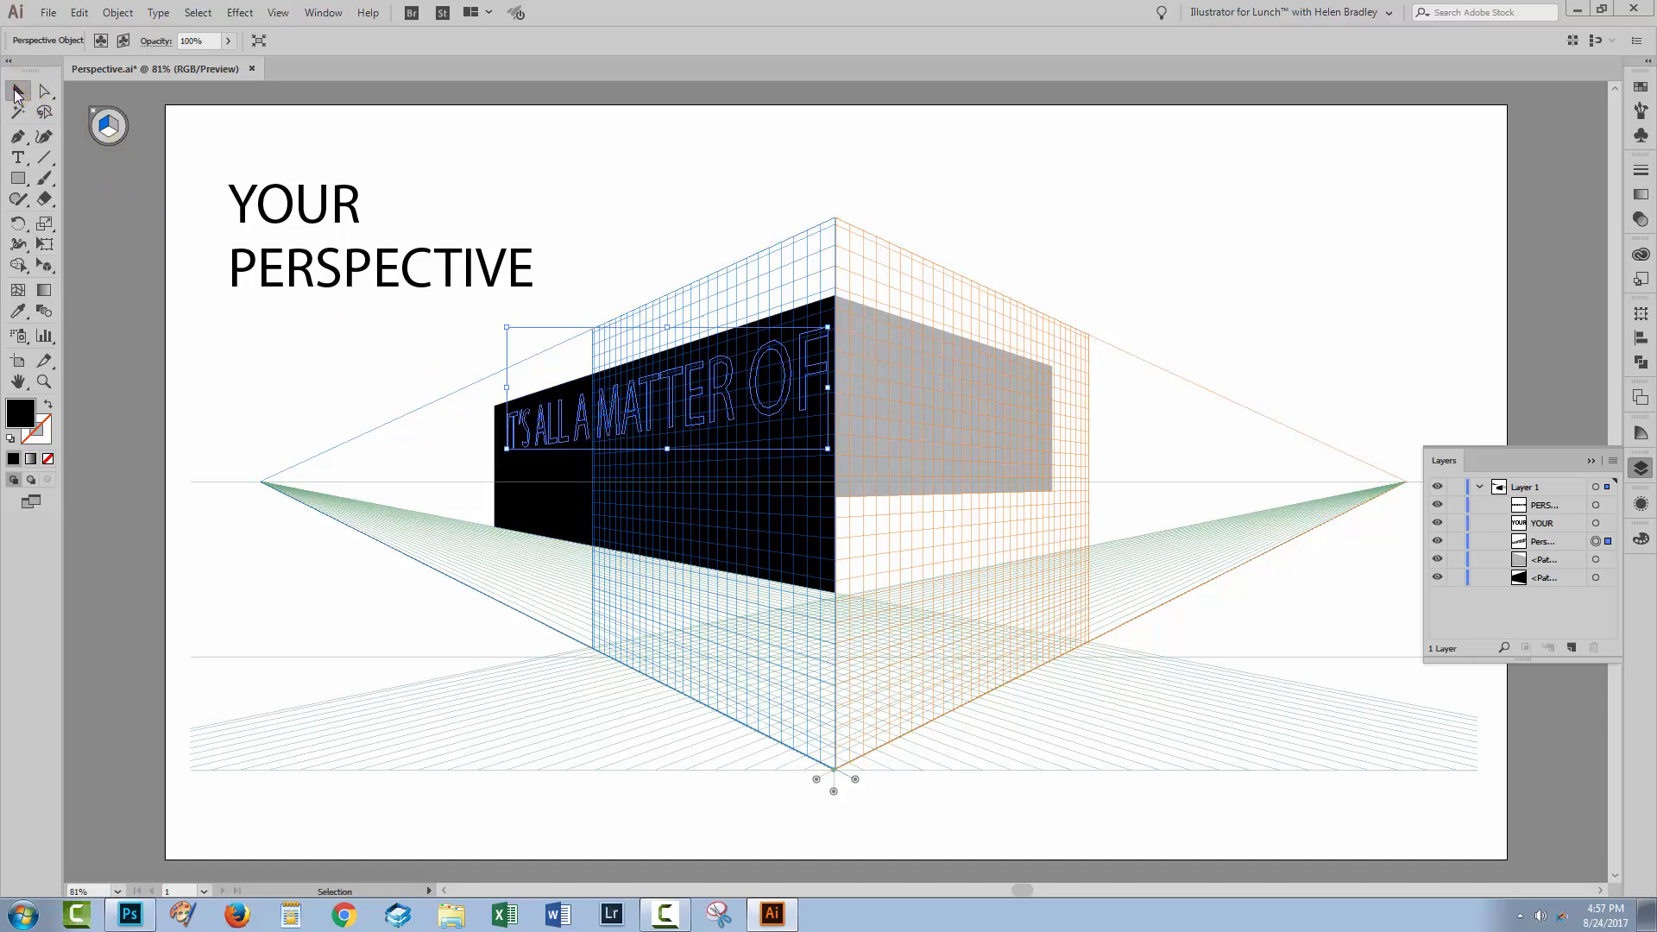
pyautogui.click(195, 322)
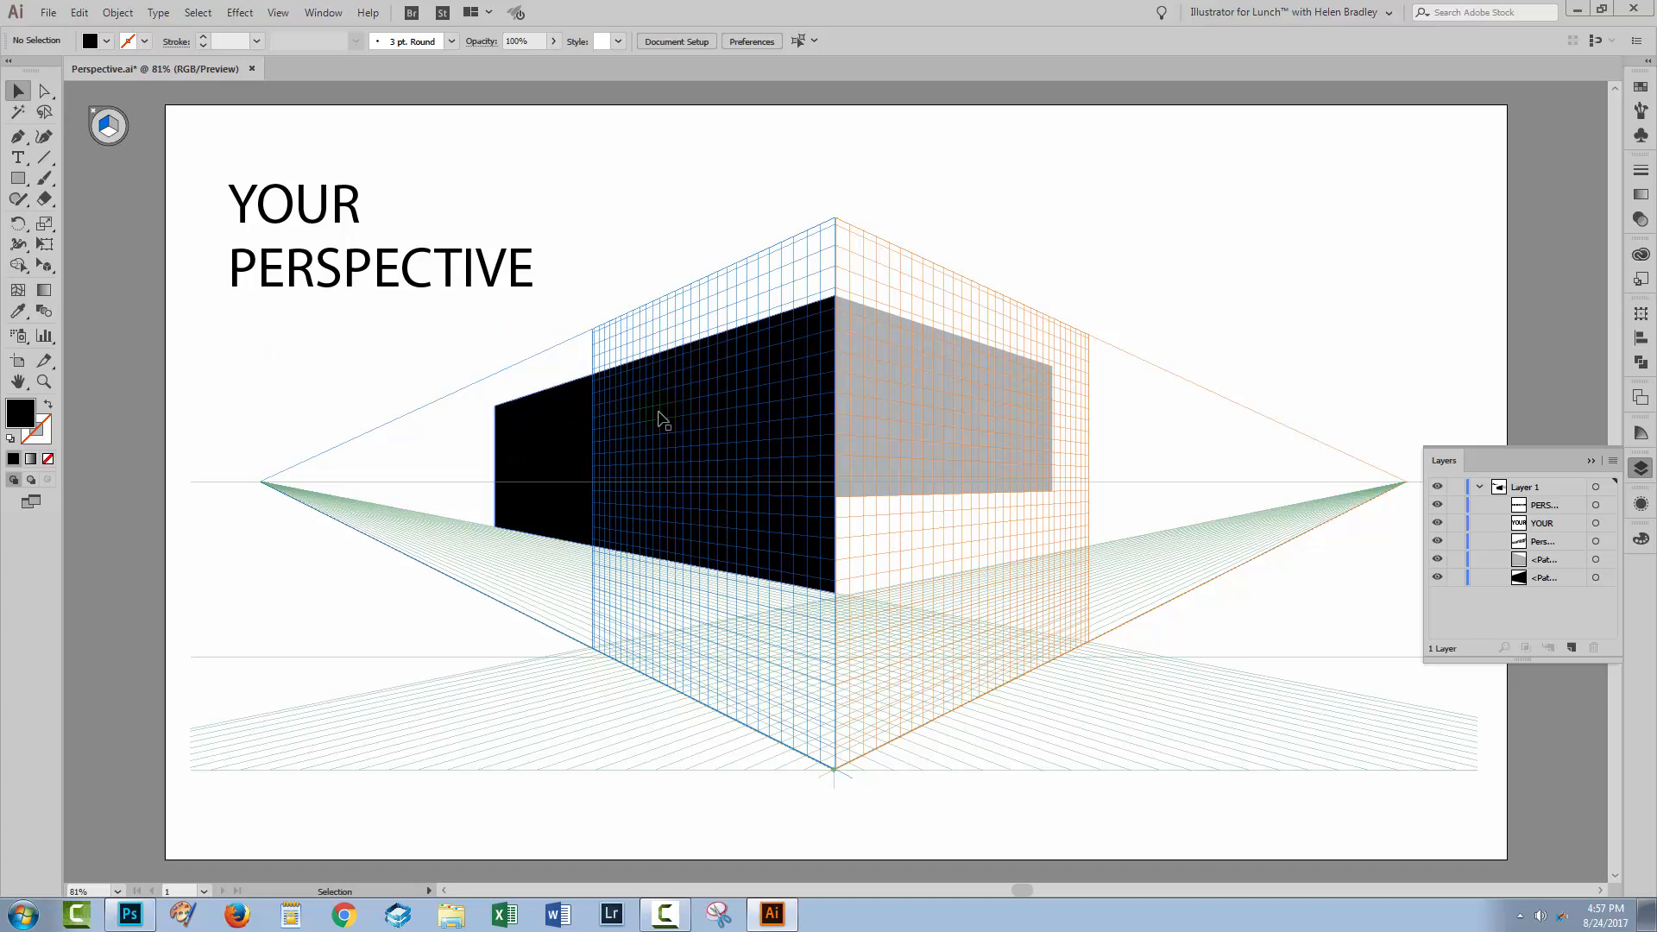
# - Fill the perspective text "IT'S ALL A MATTER OF" with white, leave its editing mode and deselect it
pyautogui.click(45, 266)
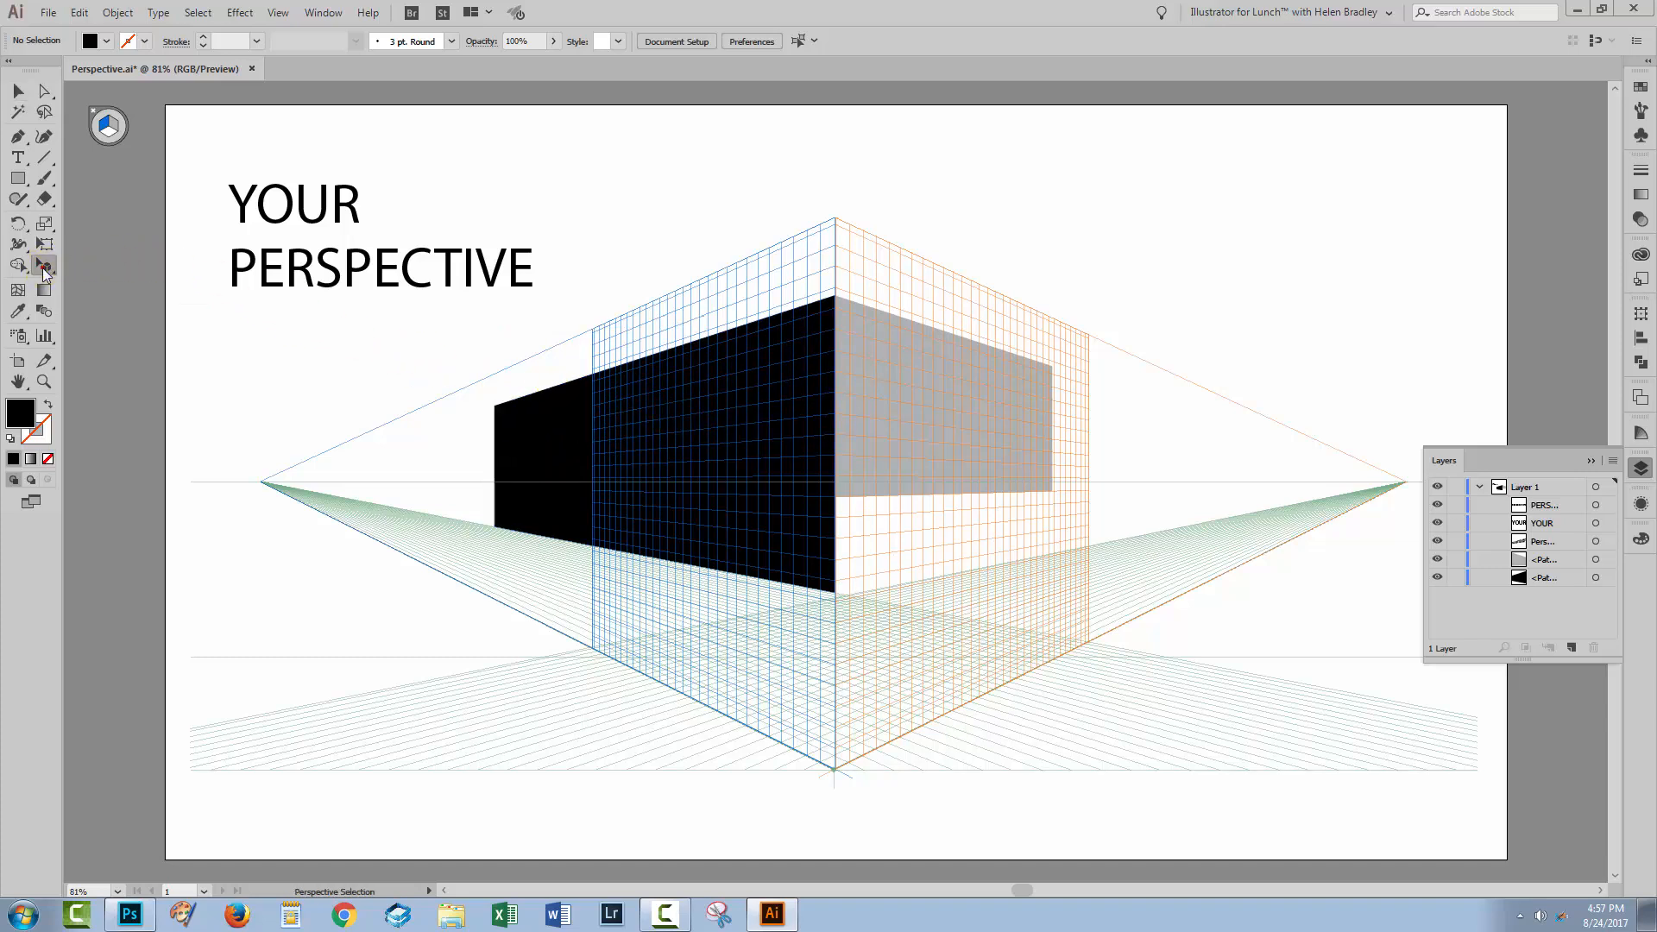
pyautogui.moveTo(649, 420); pyautogui.dragTo(660, 423)
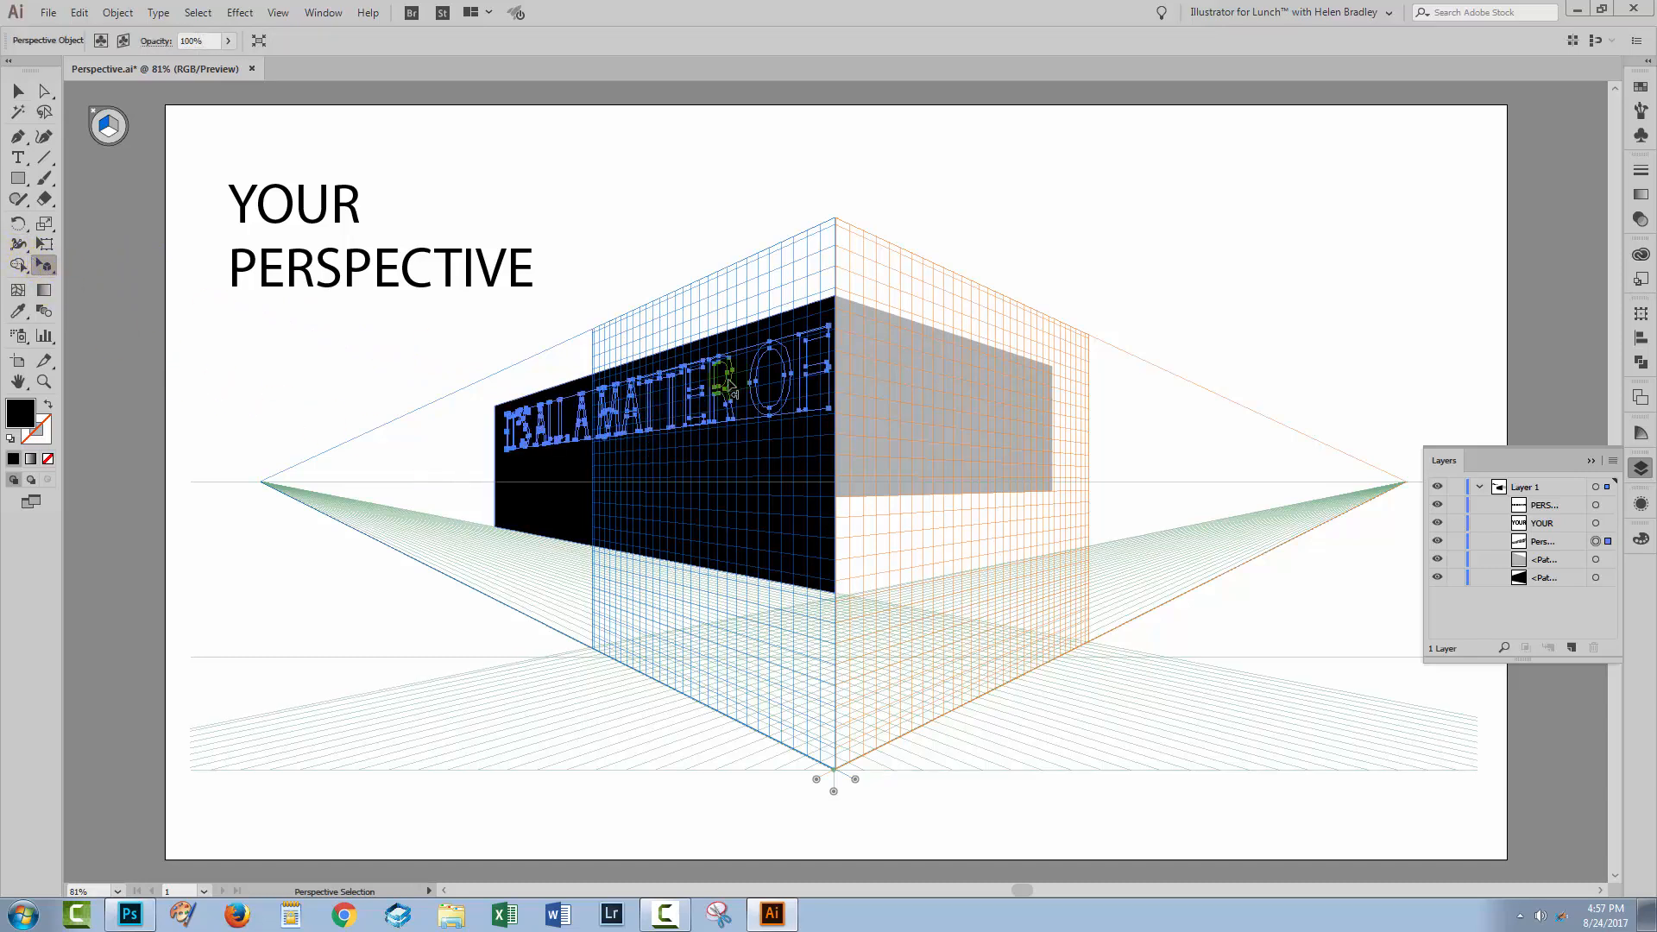
pyautogui.click(1641, 87)
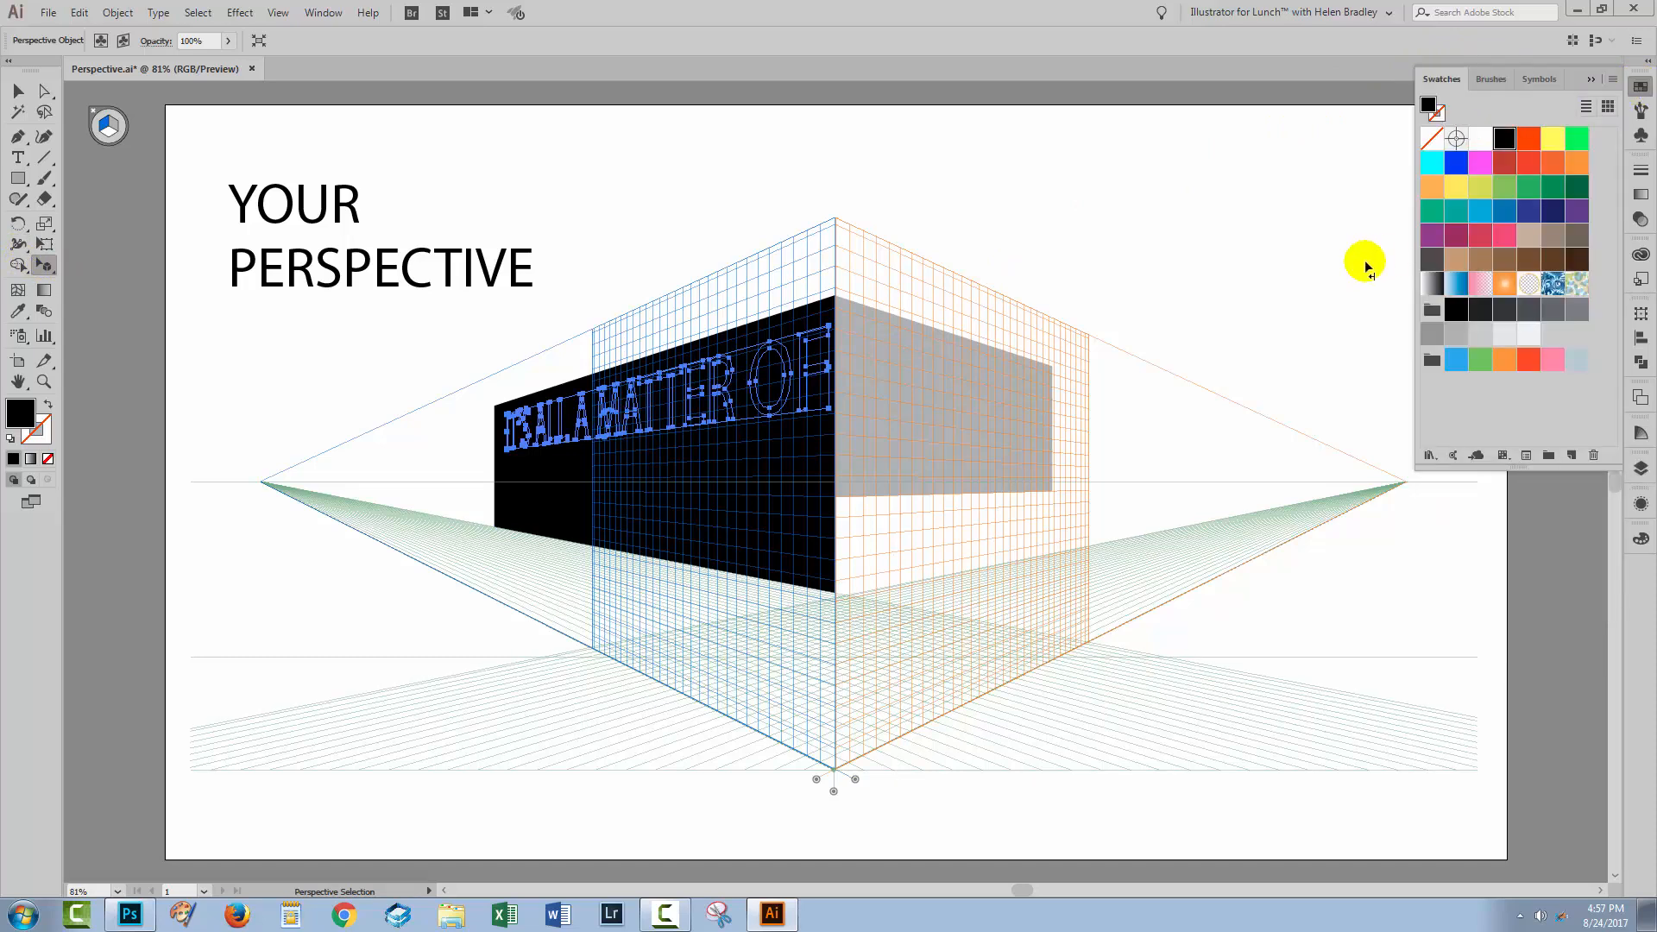
pyautogui.click(623, 436)
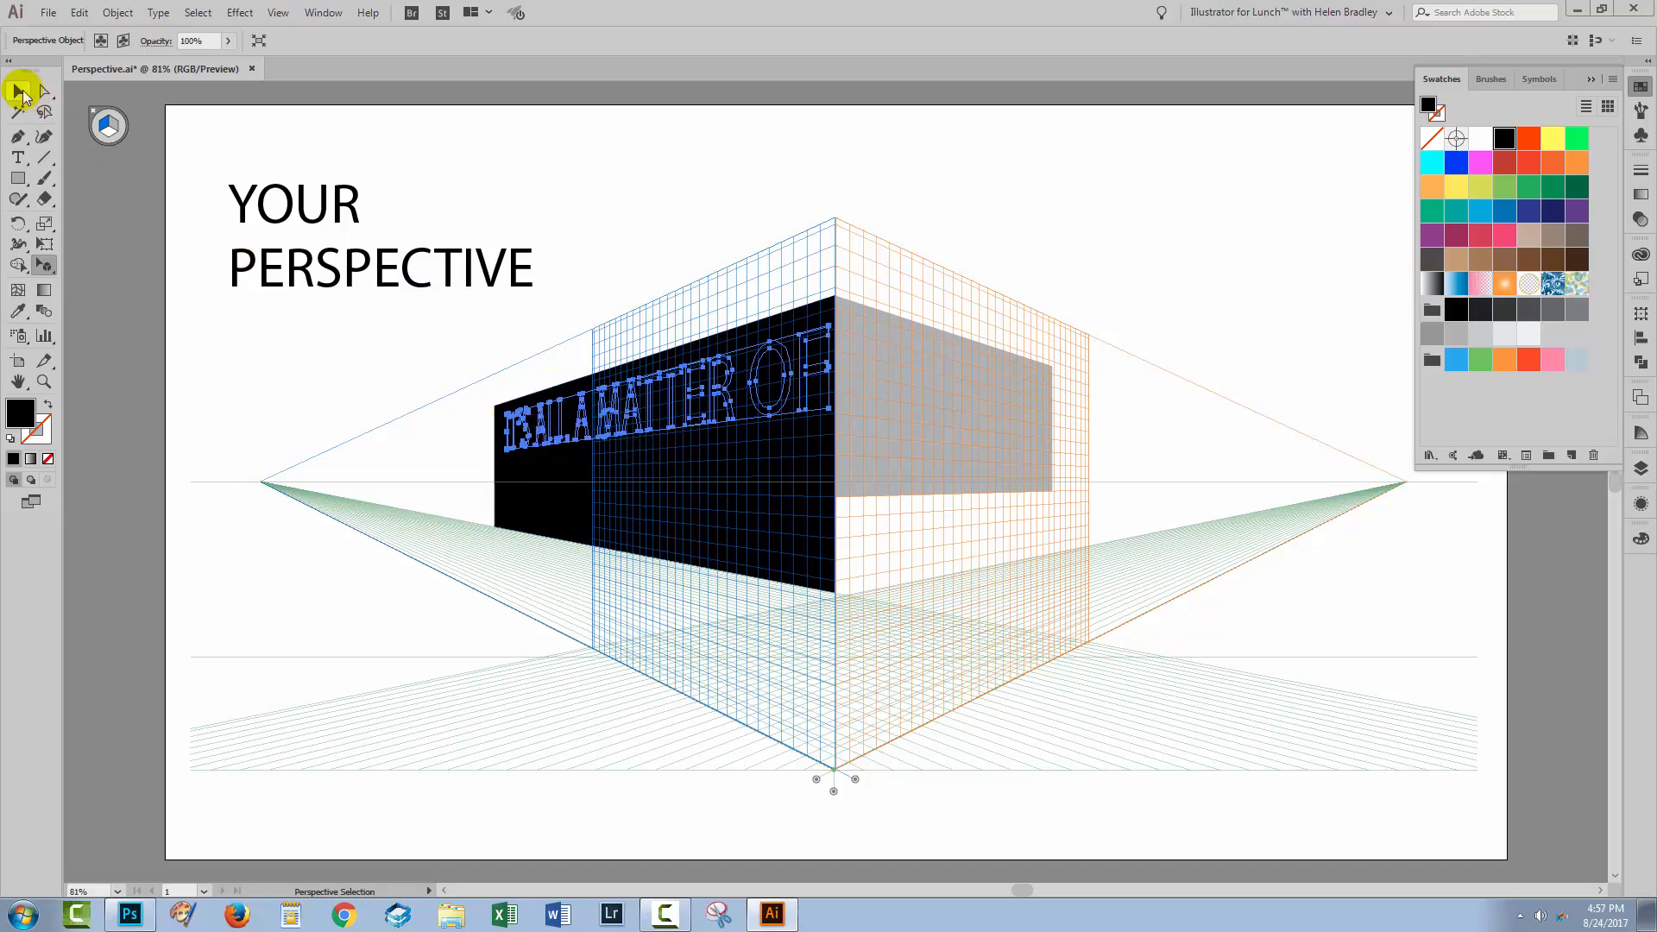
pyautogui.click(17, 91)
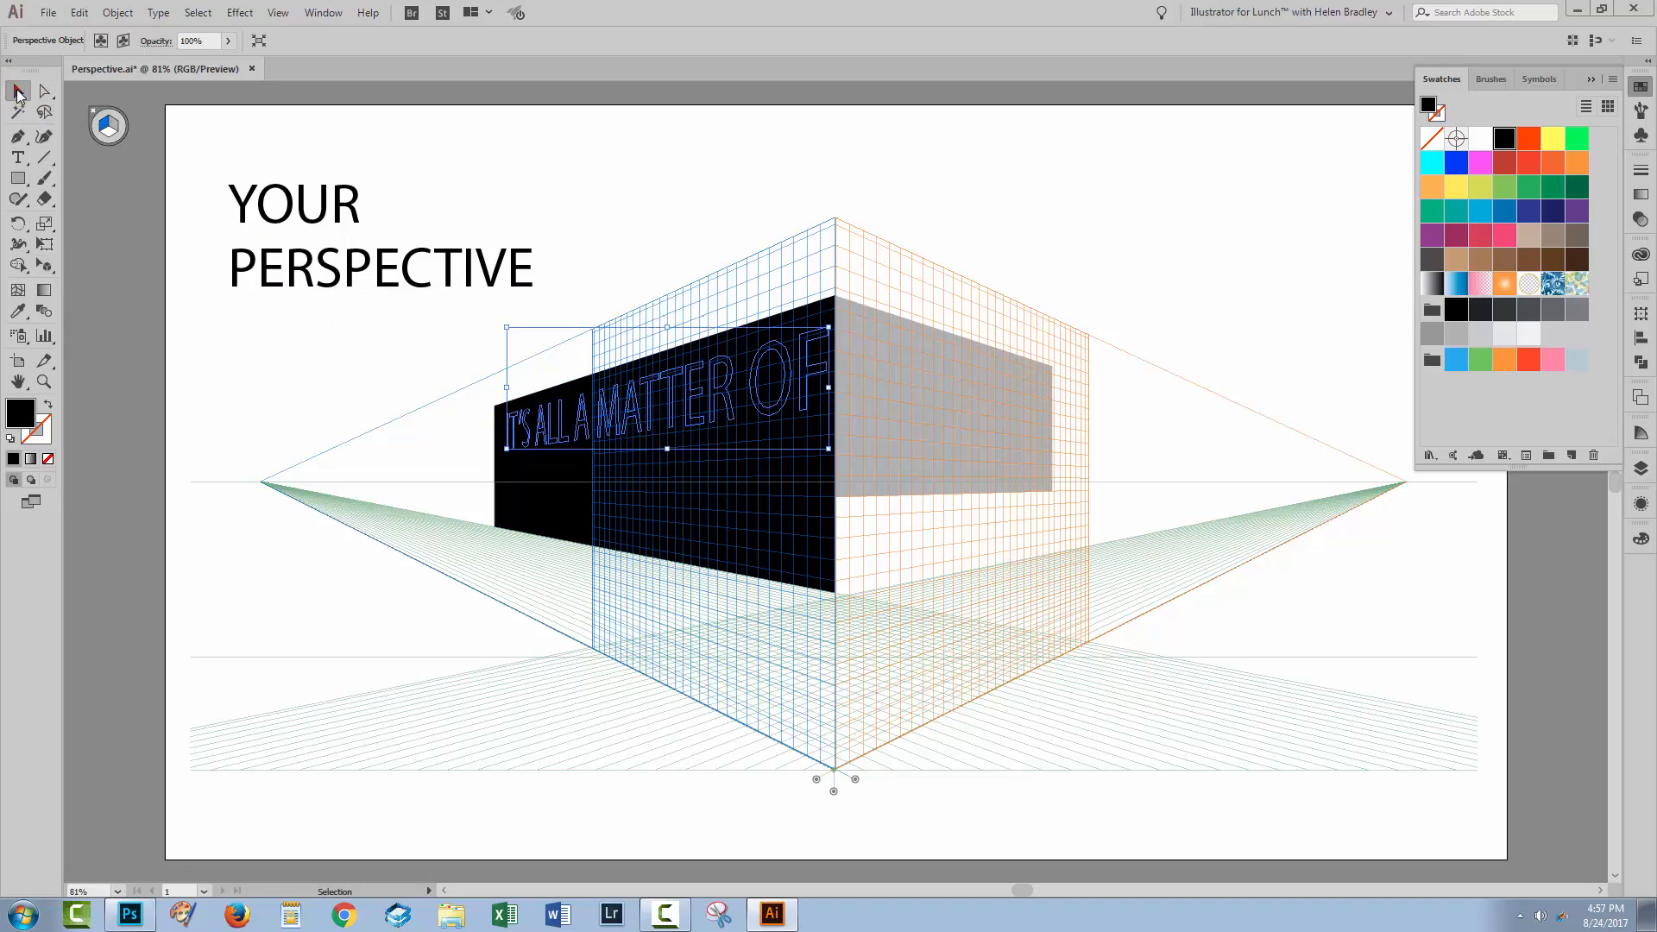
pyautogui.doubleClick(636, 419)
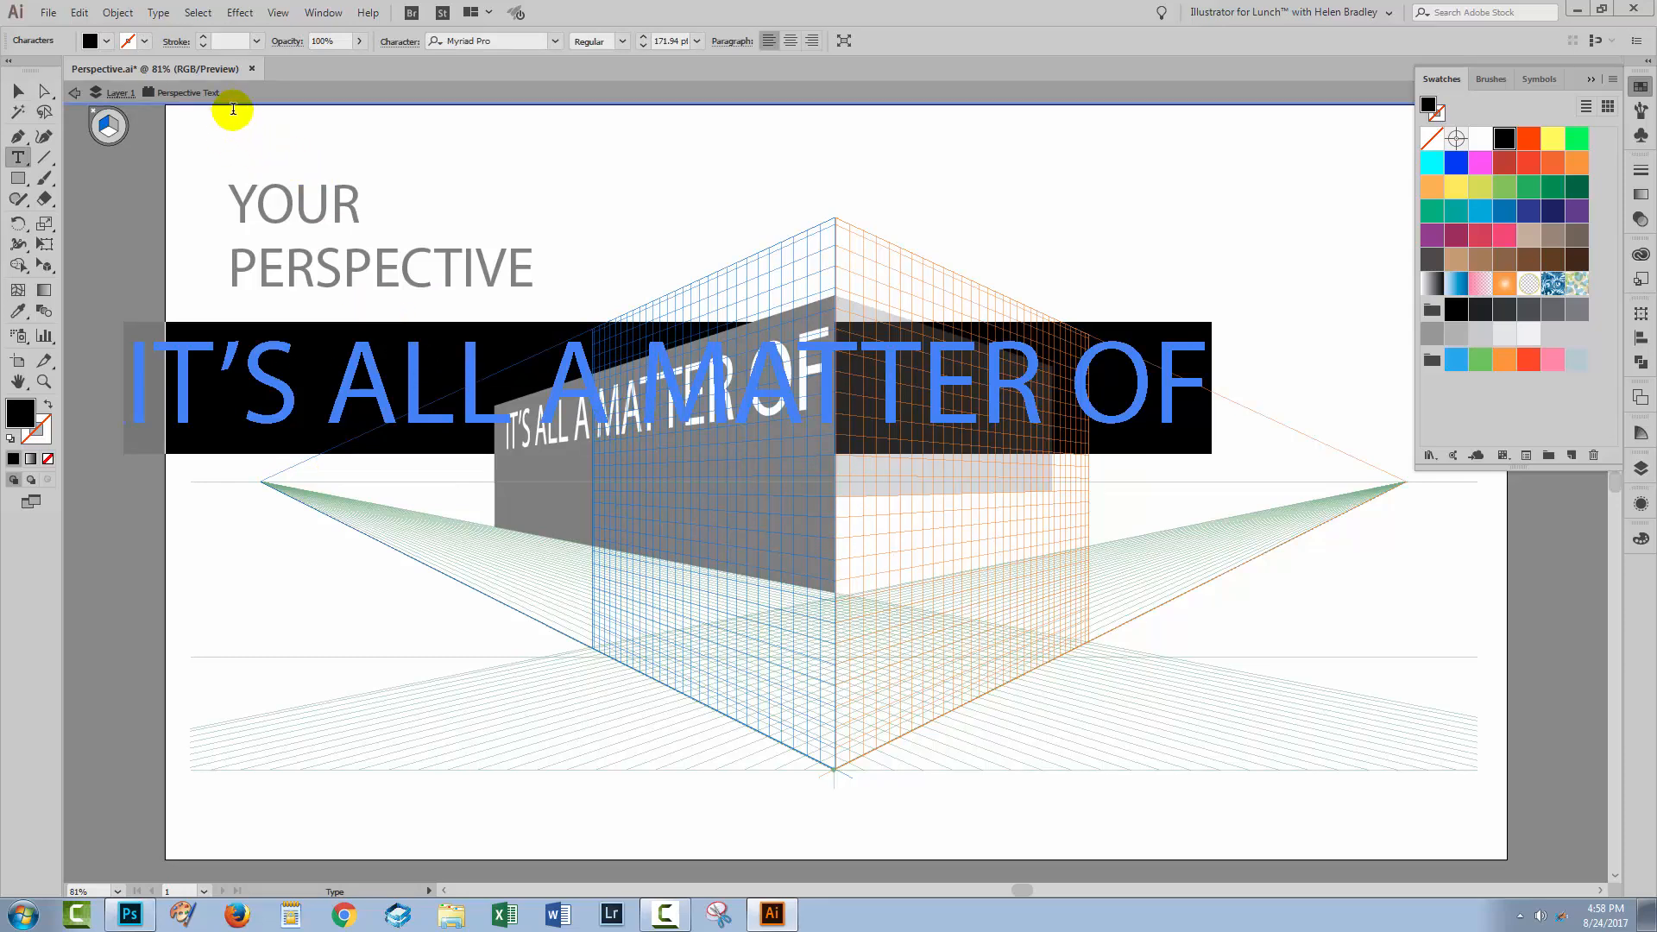
pyautogui.click(16, 160)
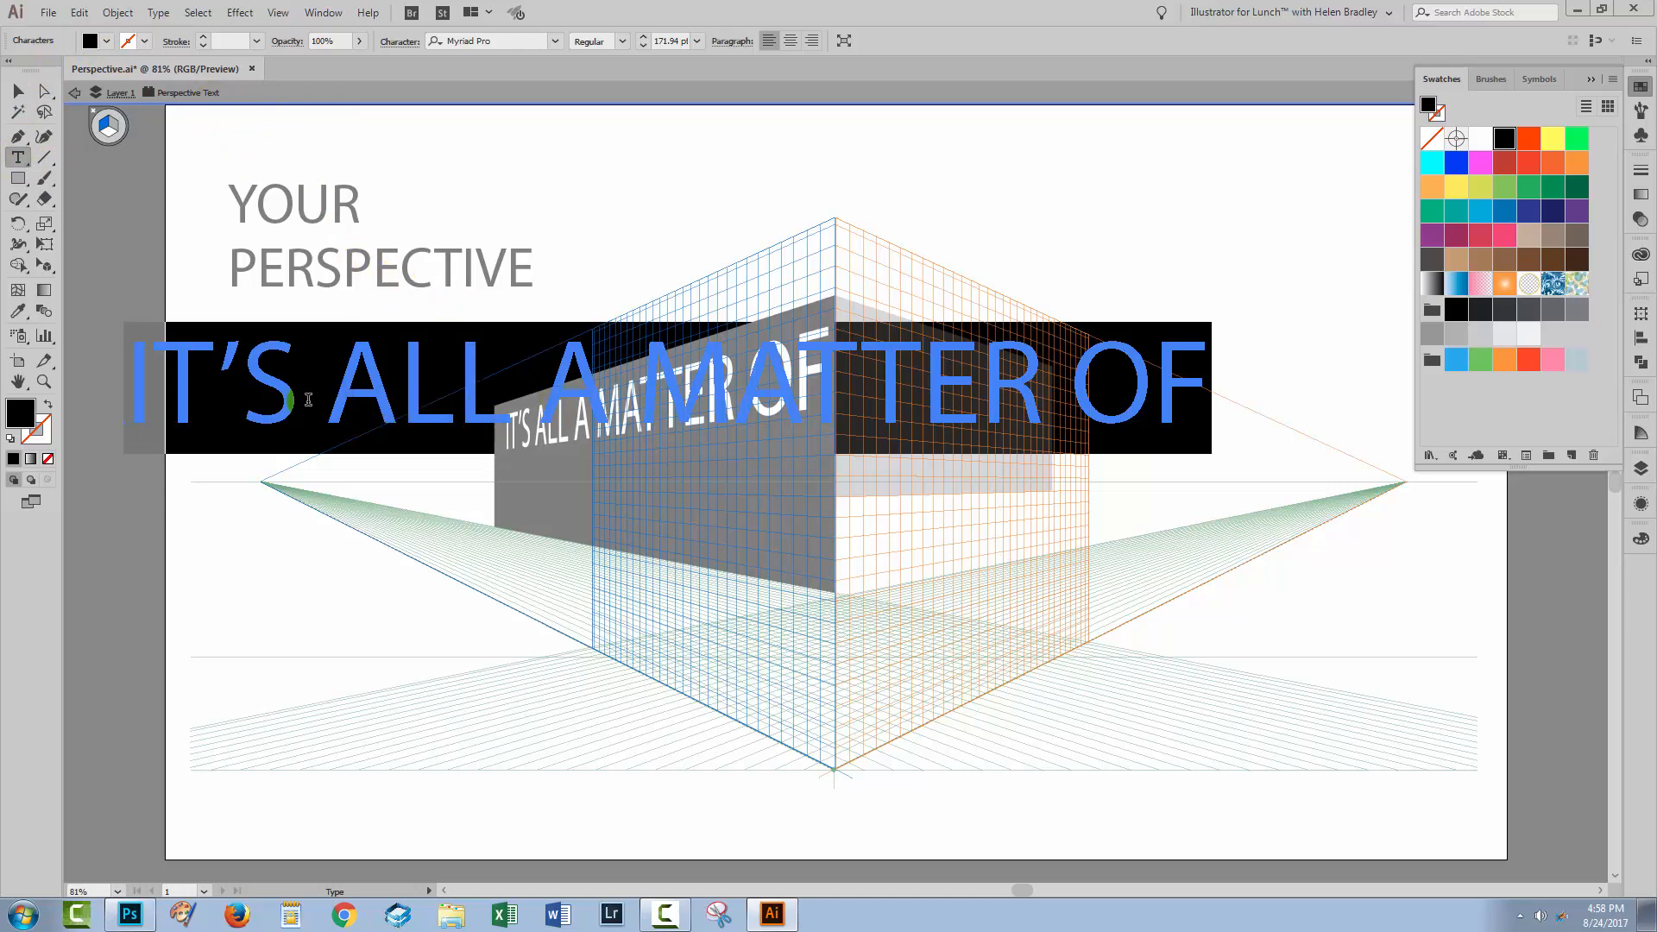
pyautogui.click(1480, 138)
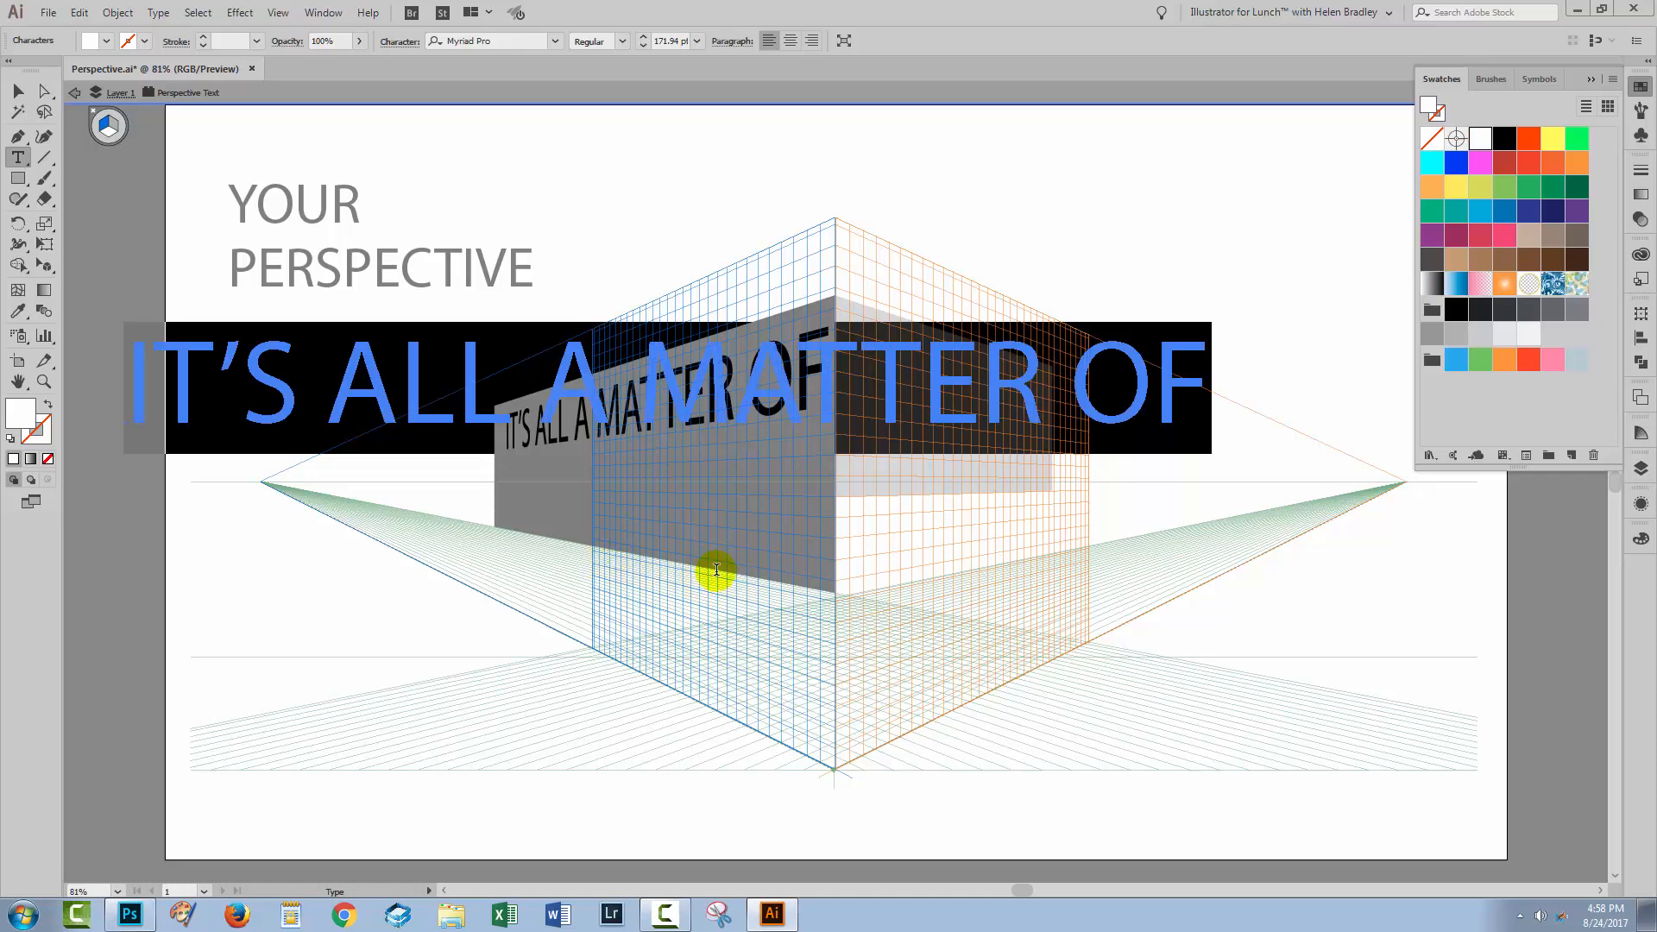
pyautogui.press('Escape')
pyautogui.press('Escape')
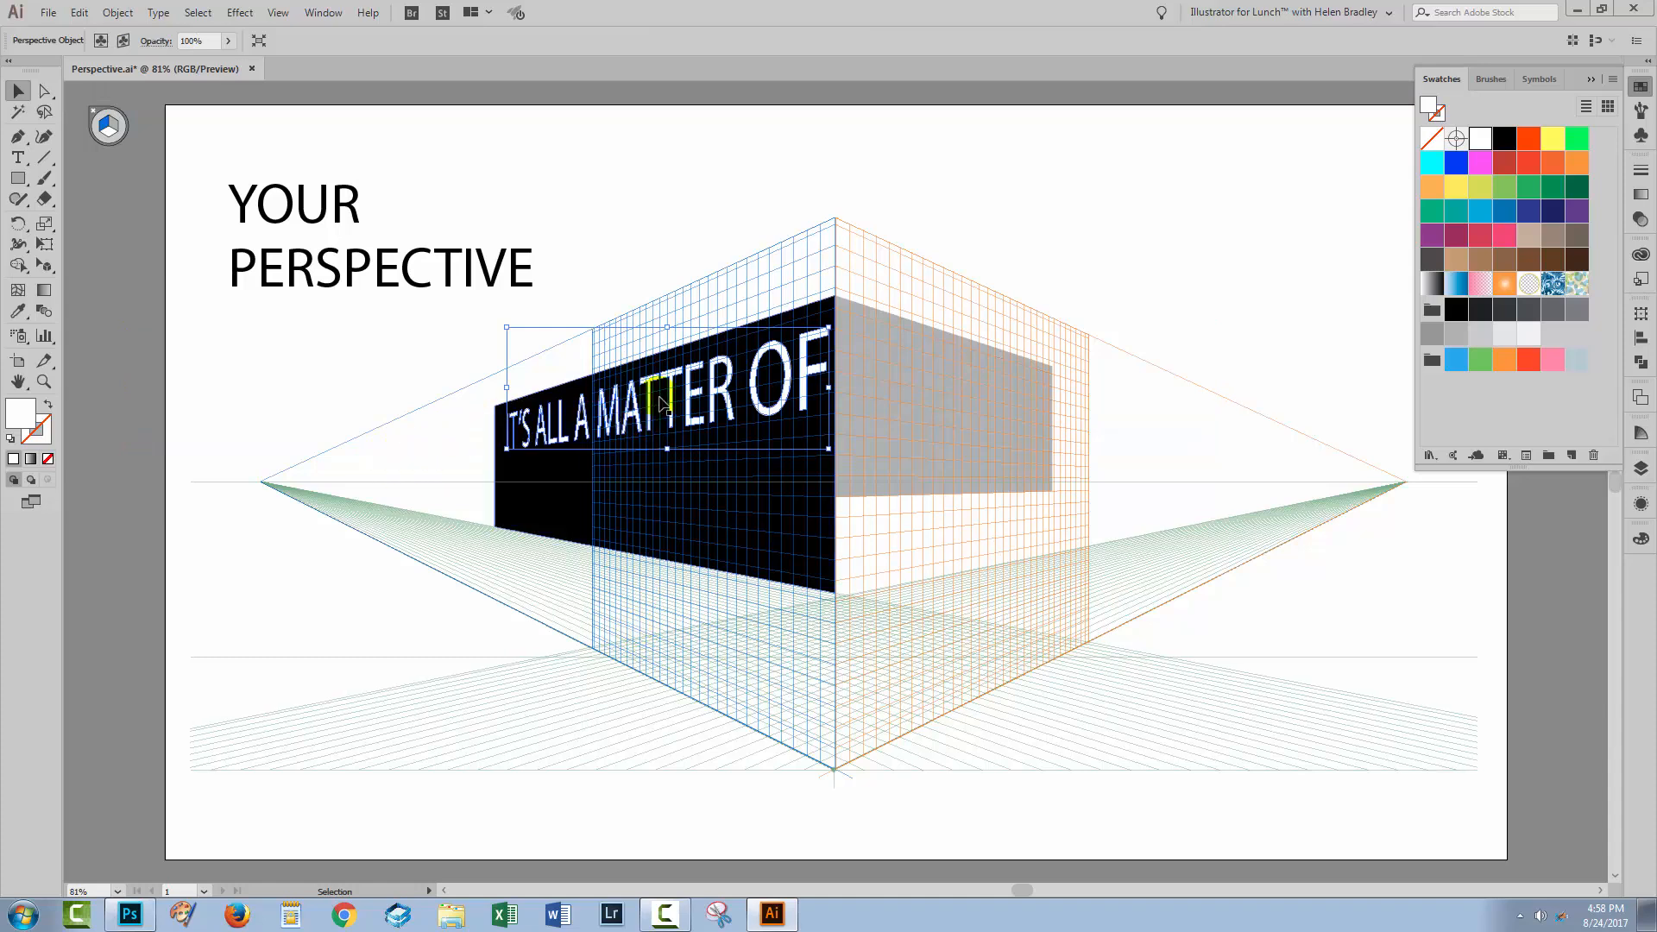
pyautogui.click(242, 372)
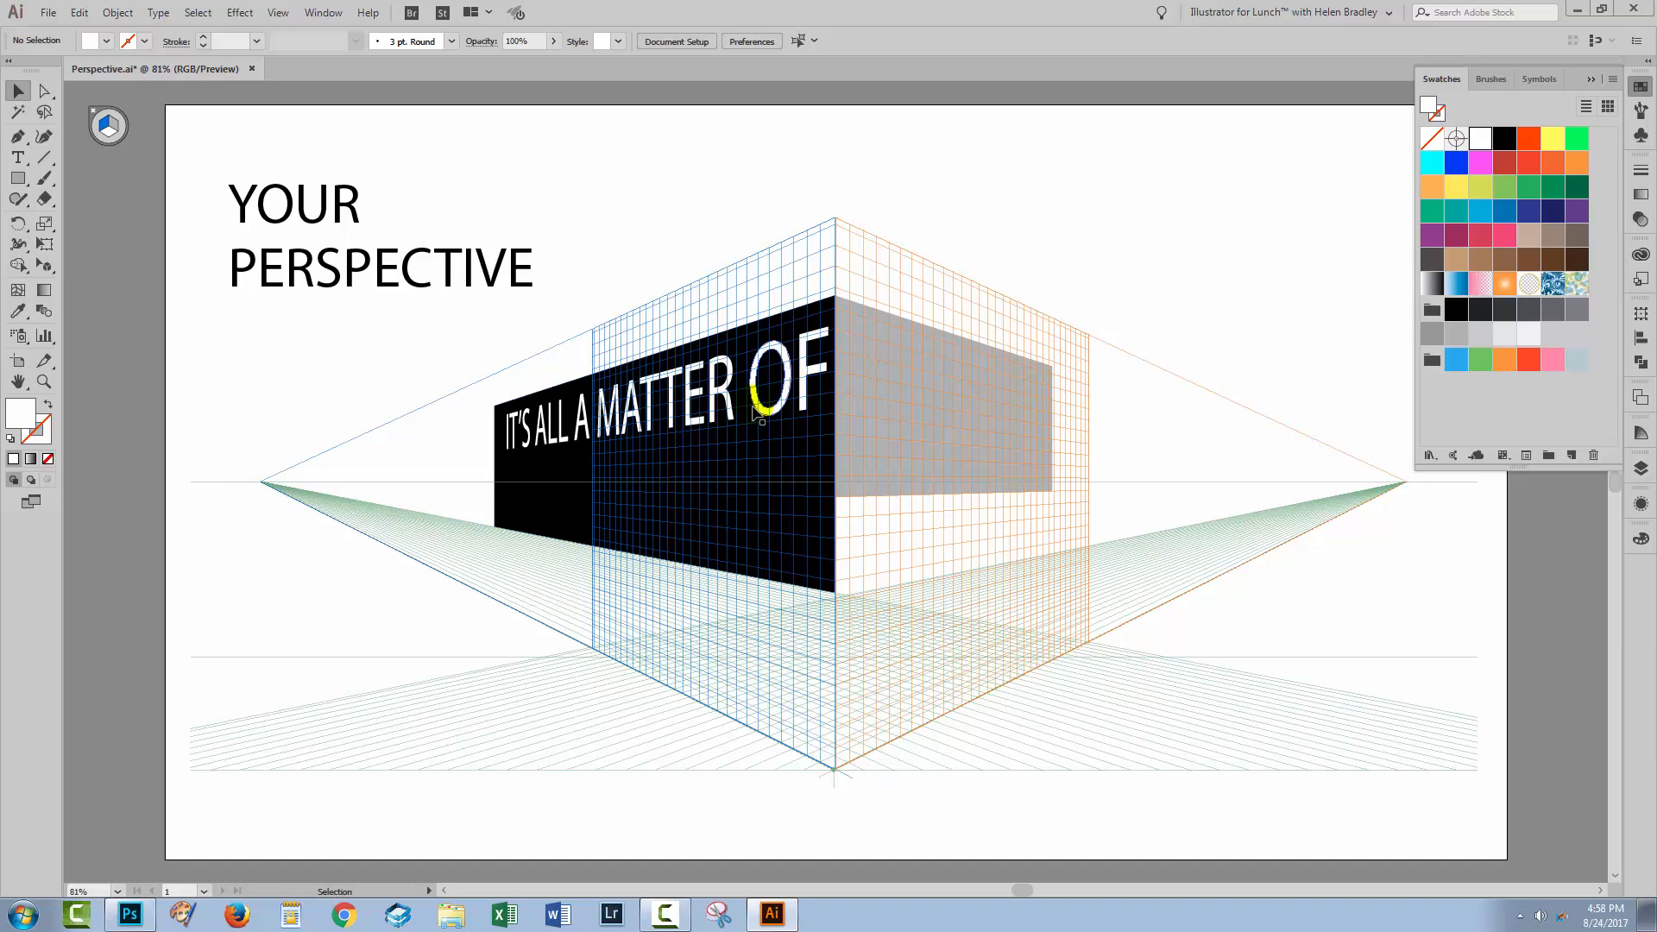
# - Place "PERSPECTIVE" on the left perspective plane below the white text, enlarged so its last letter extends past the black rectangle's centre edge
pyautogui.moveTo(44, 265); pyautogui.dragTo(141, 286)
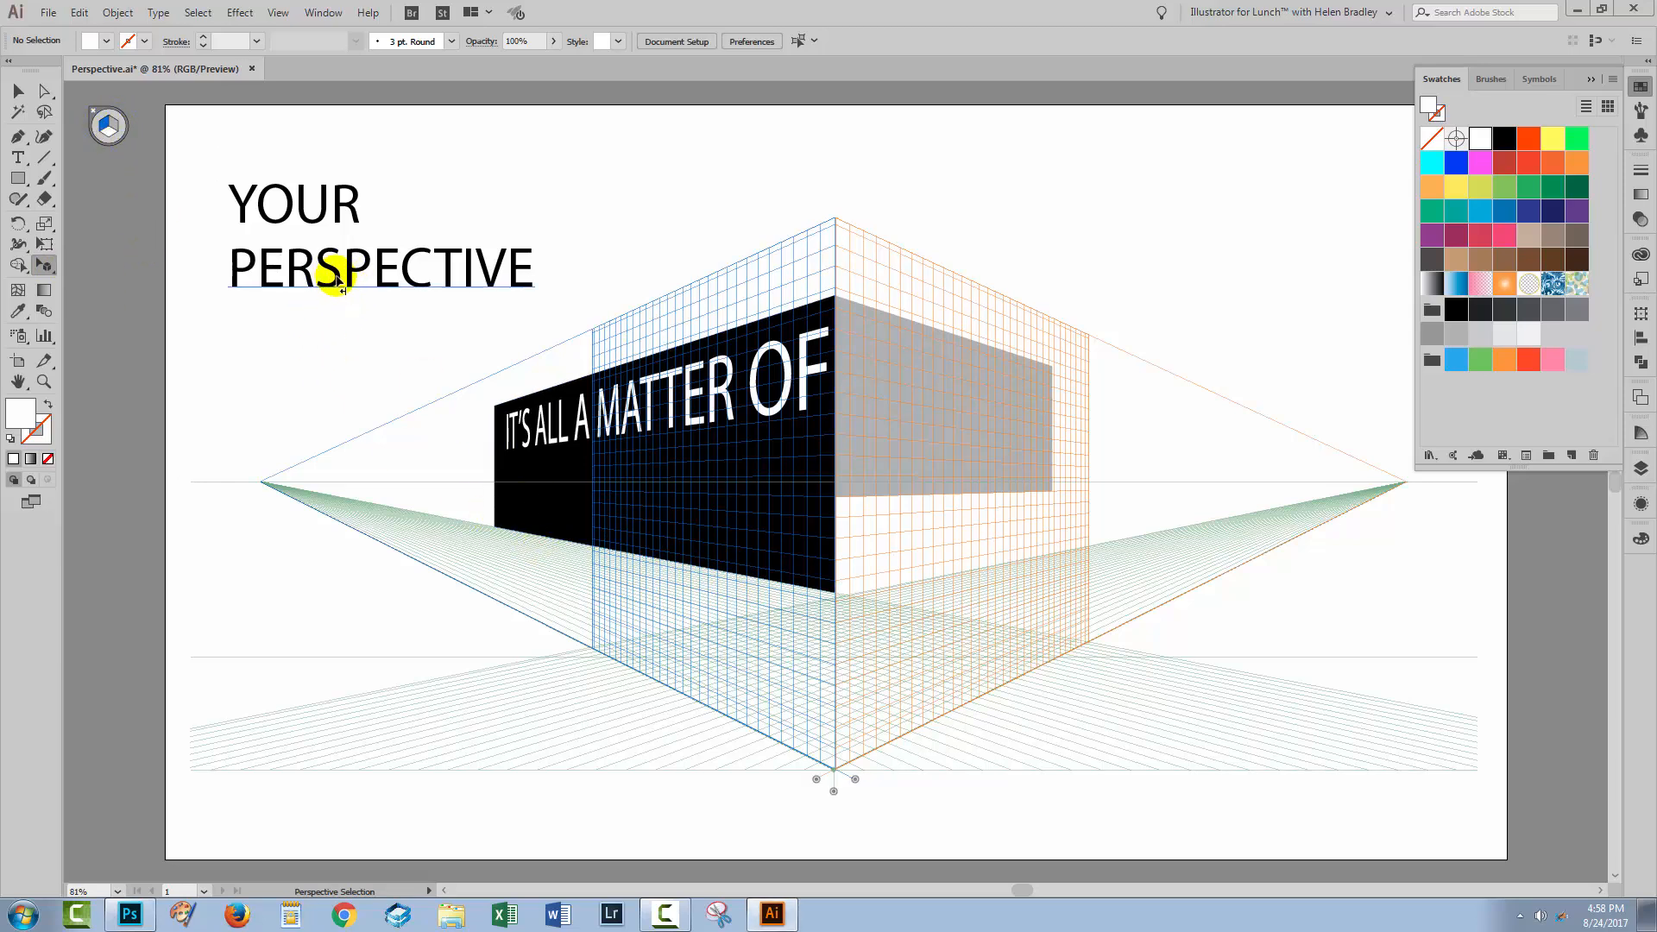
pyautogui.moveTo(339, 280); pyautogui.dragTo(523, 491)
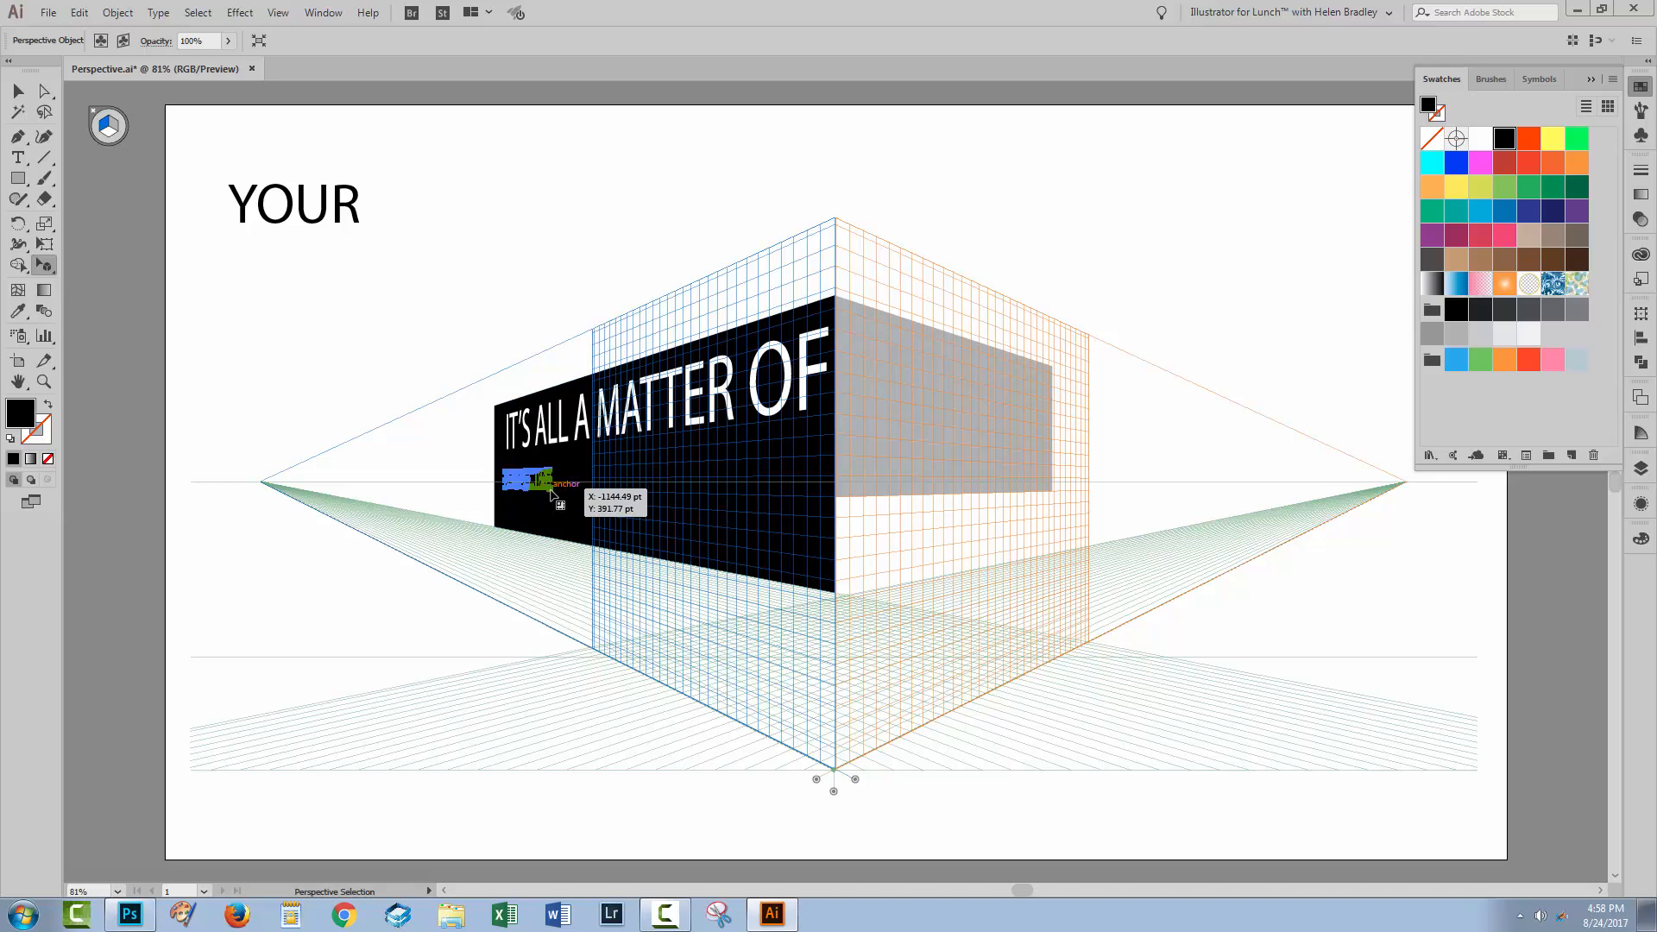
pyautogui.moveTo(559, 497); pyautogui.dragTo(1008, 664)
pyautogui.moveTo(735, 592); pyautogui.dragTo(776, 563)
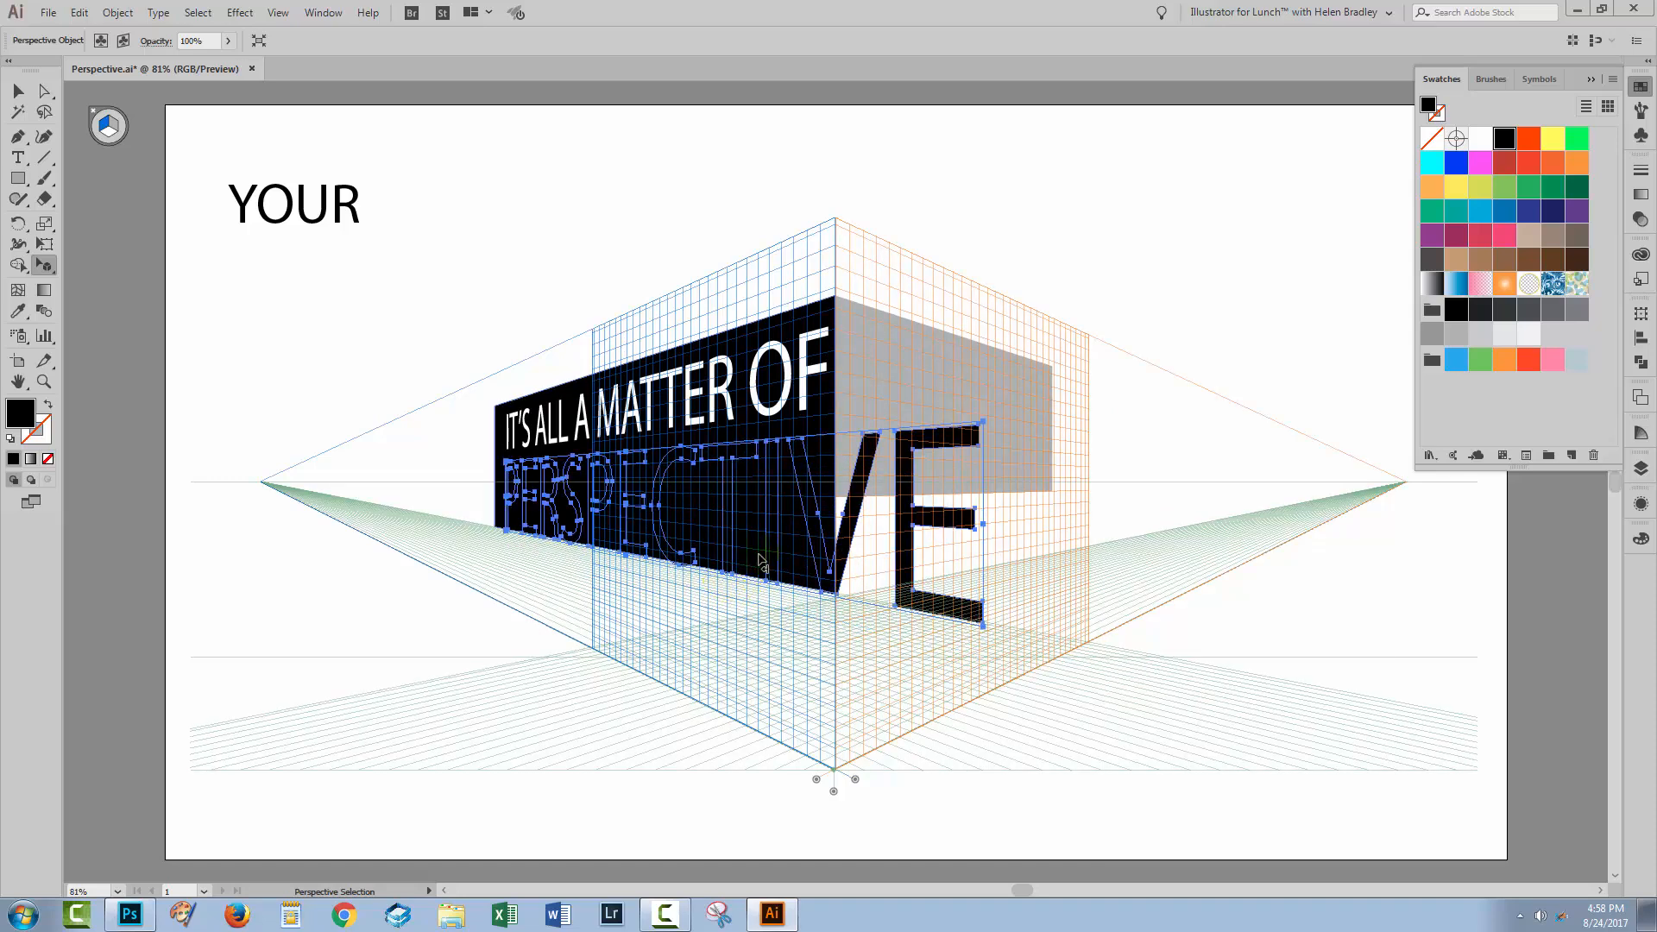
pyautogui.click(980, 631)
pyautogui.moveTo(982, 632); pyautogui.dragTo(787, 578)
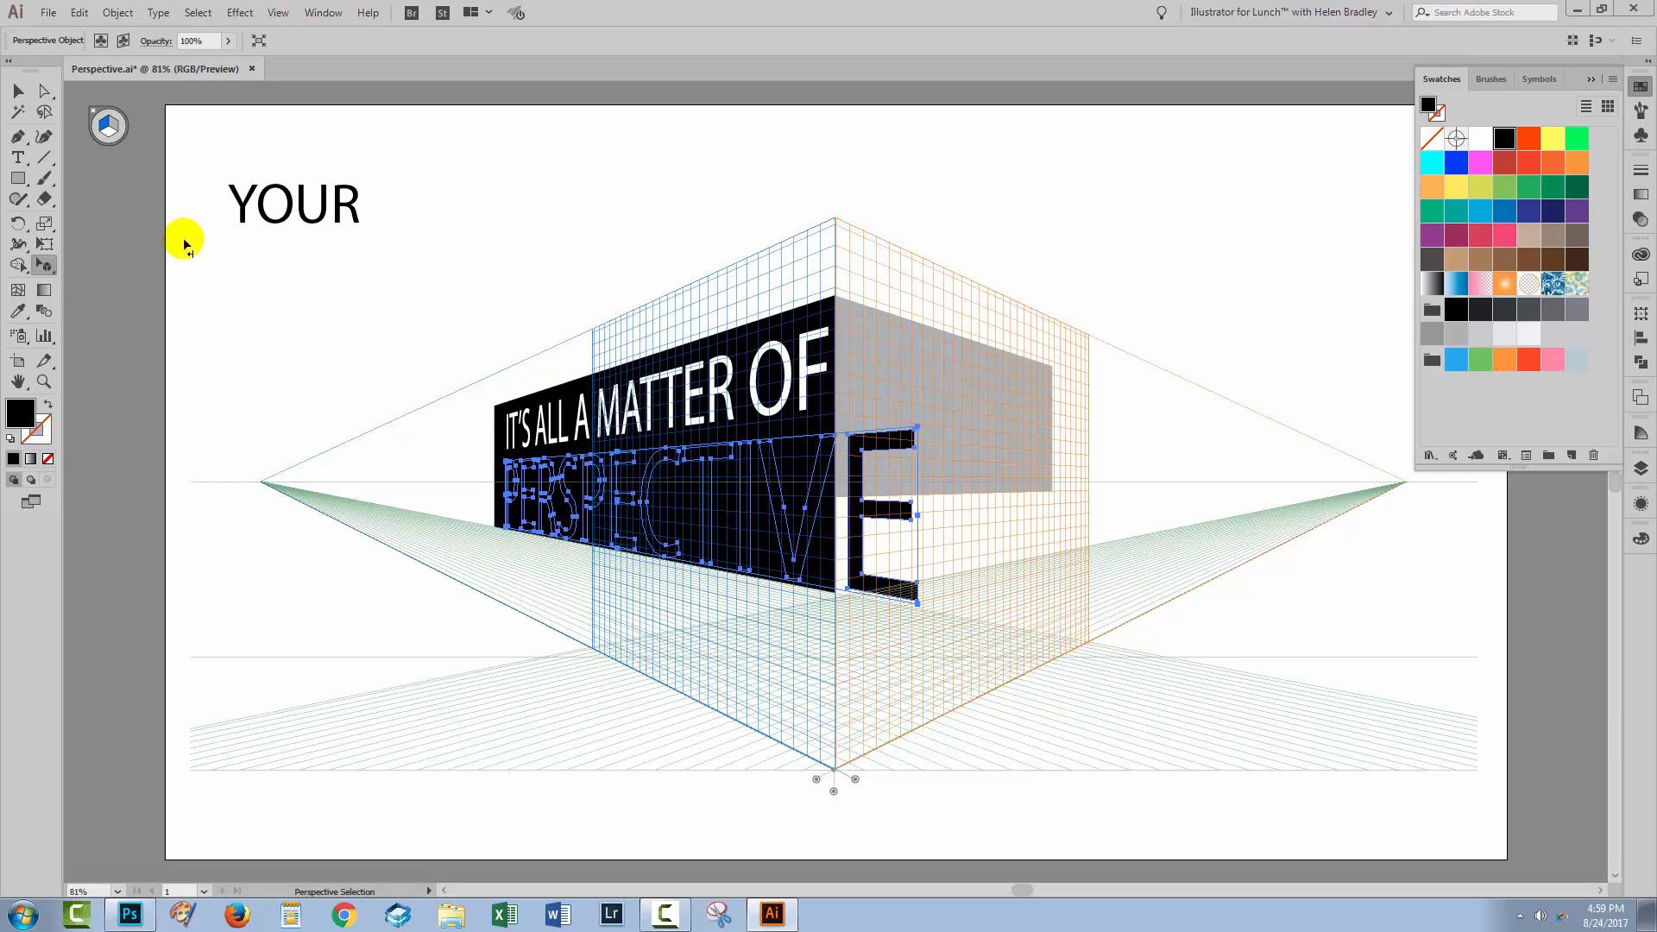
# - Fill the text "PERSPECTIVE" with the R=128 G=128 B=128 gray swatch, leave its editing mode and deselect it
pyautogui.click(15, 93)
pyautogui.click(642, 562)
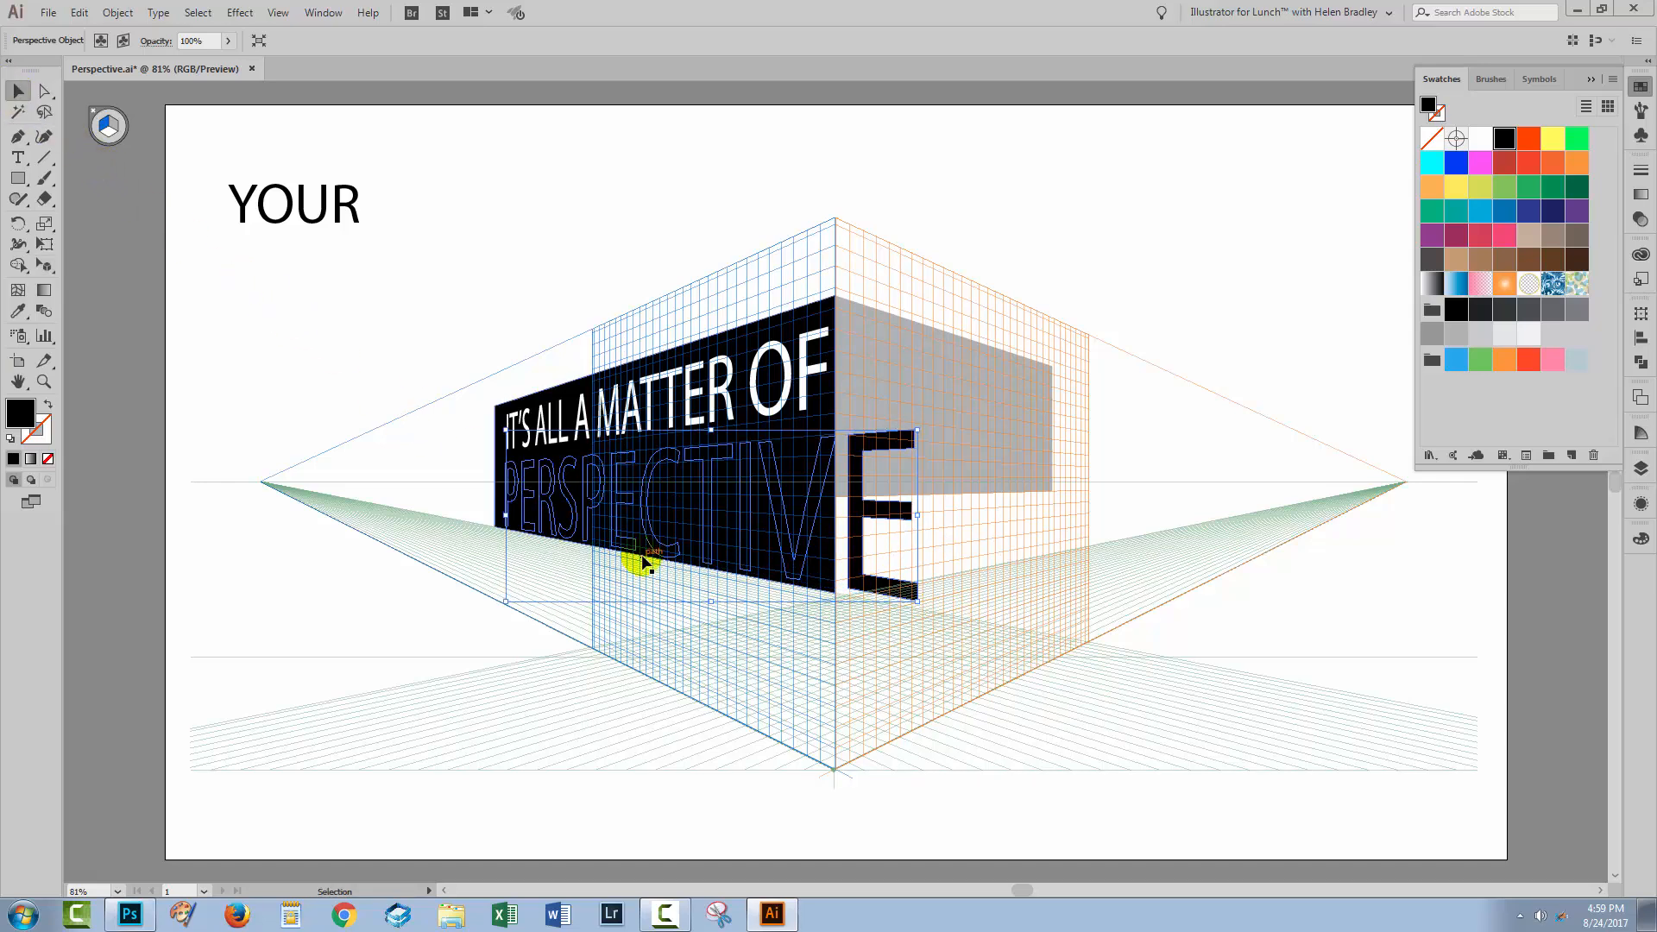
pyautogui.doubleClick(586, 502)
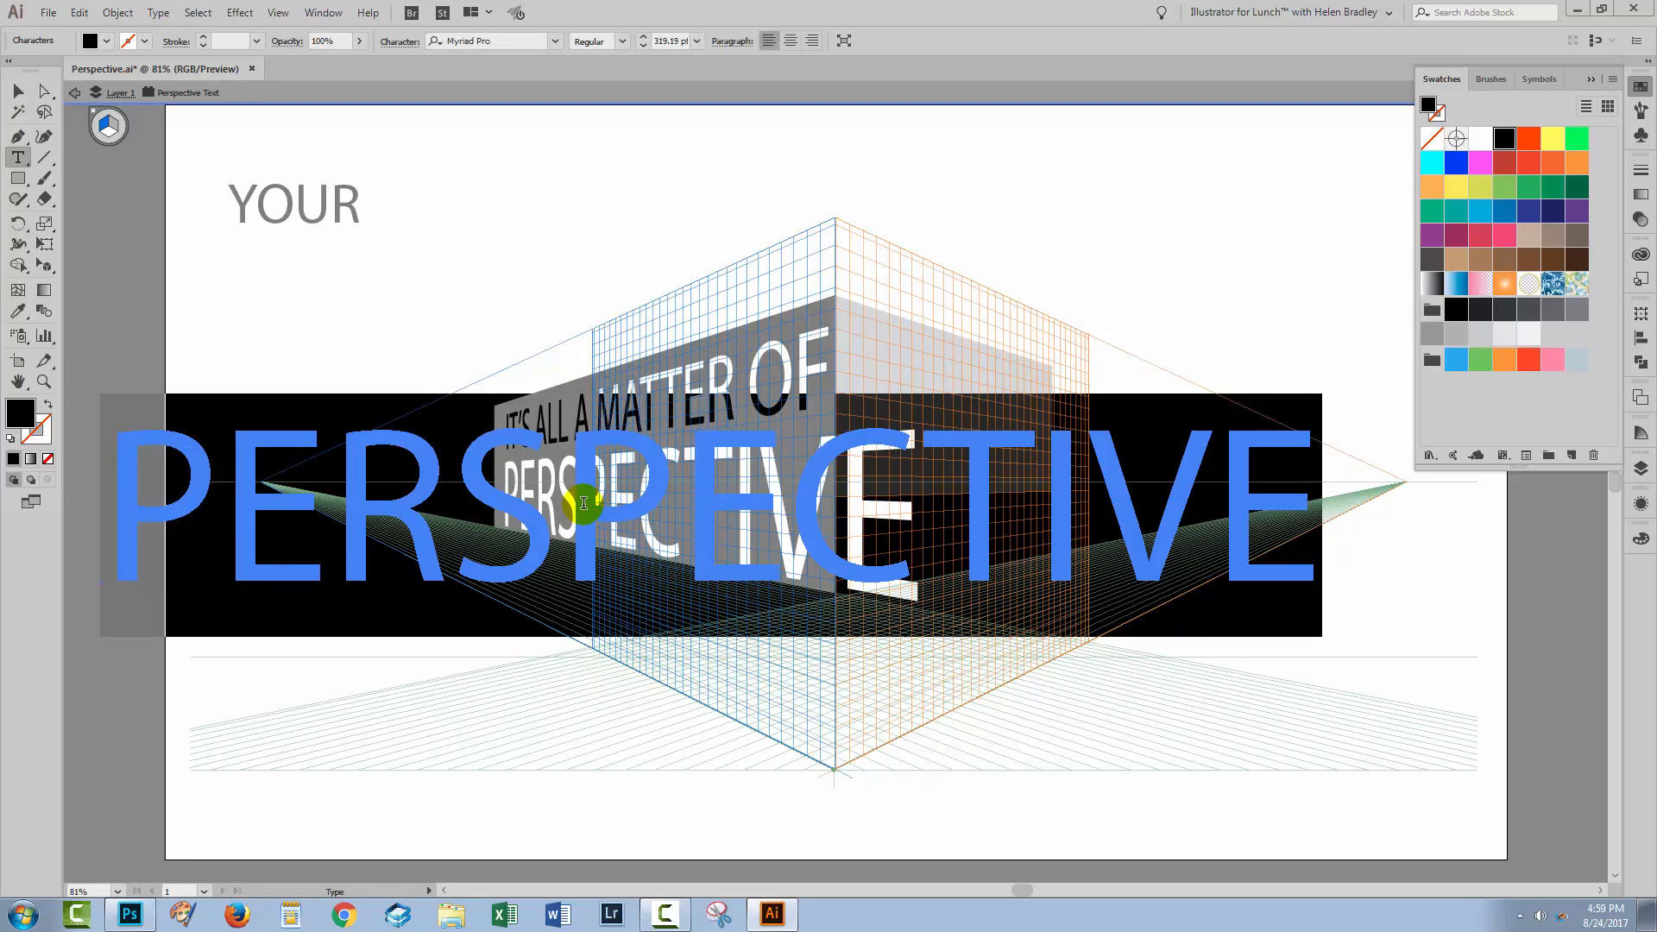
pyautogui.click(1343, 510)
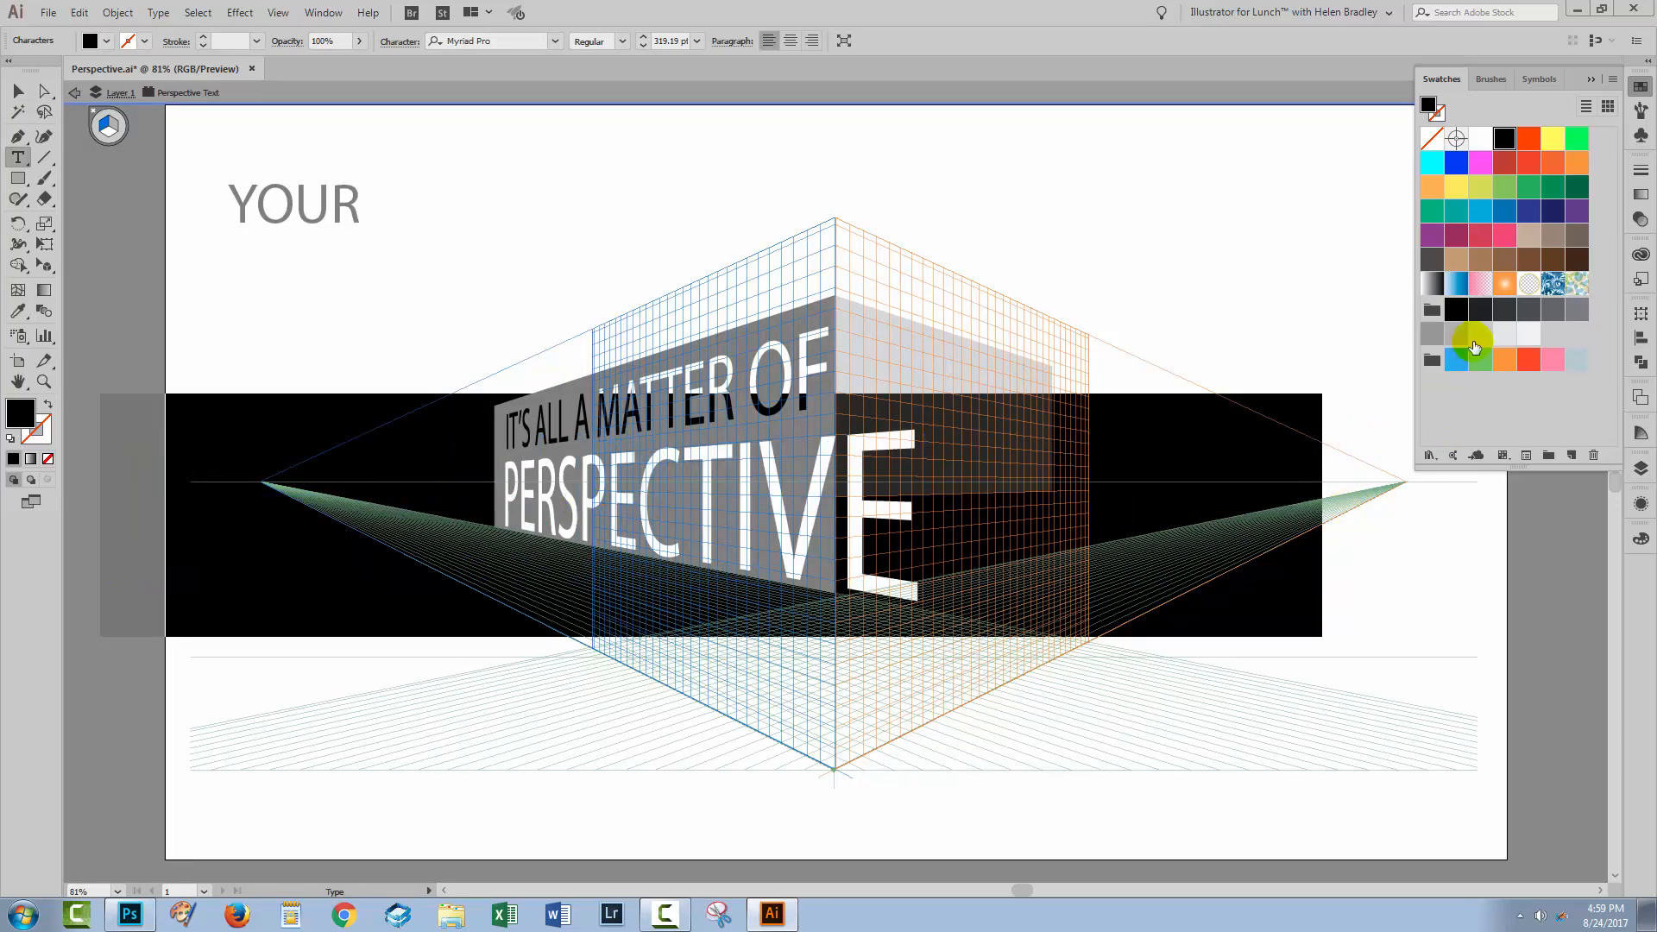
pyautogui.click(1577, 310)
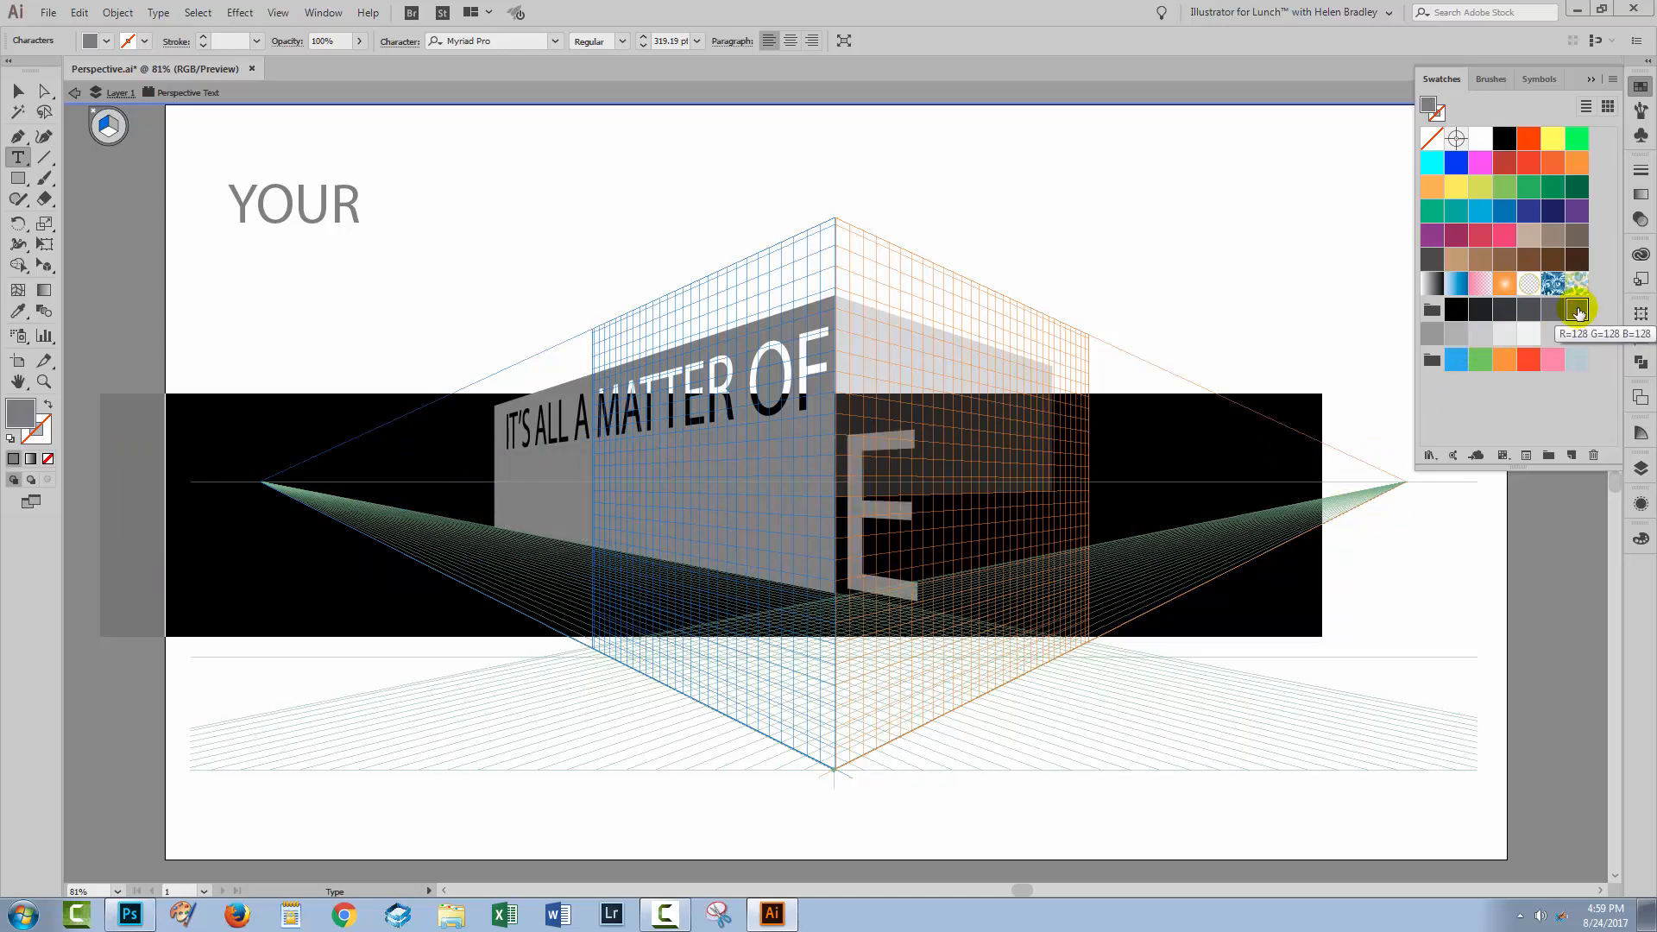
pyautogui.press('Escape')
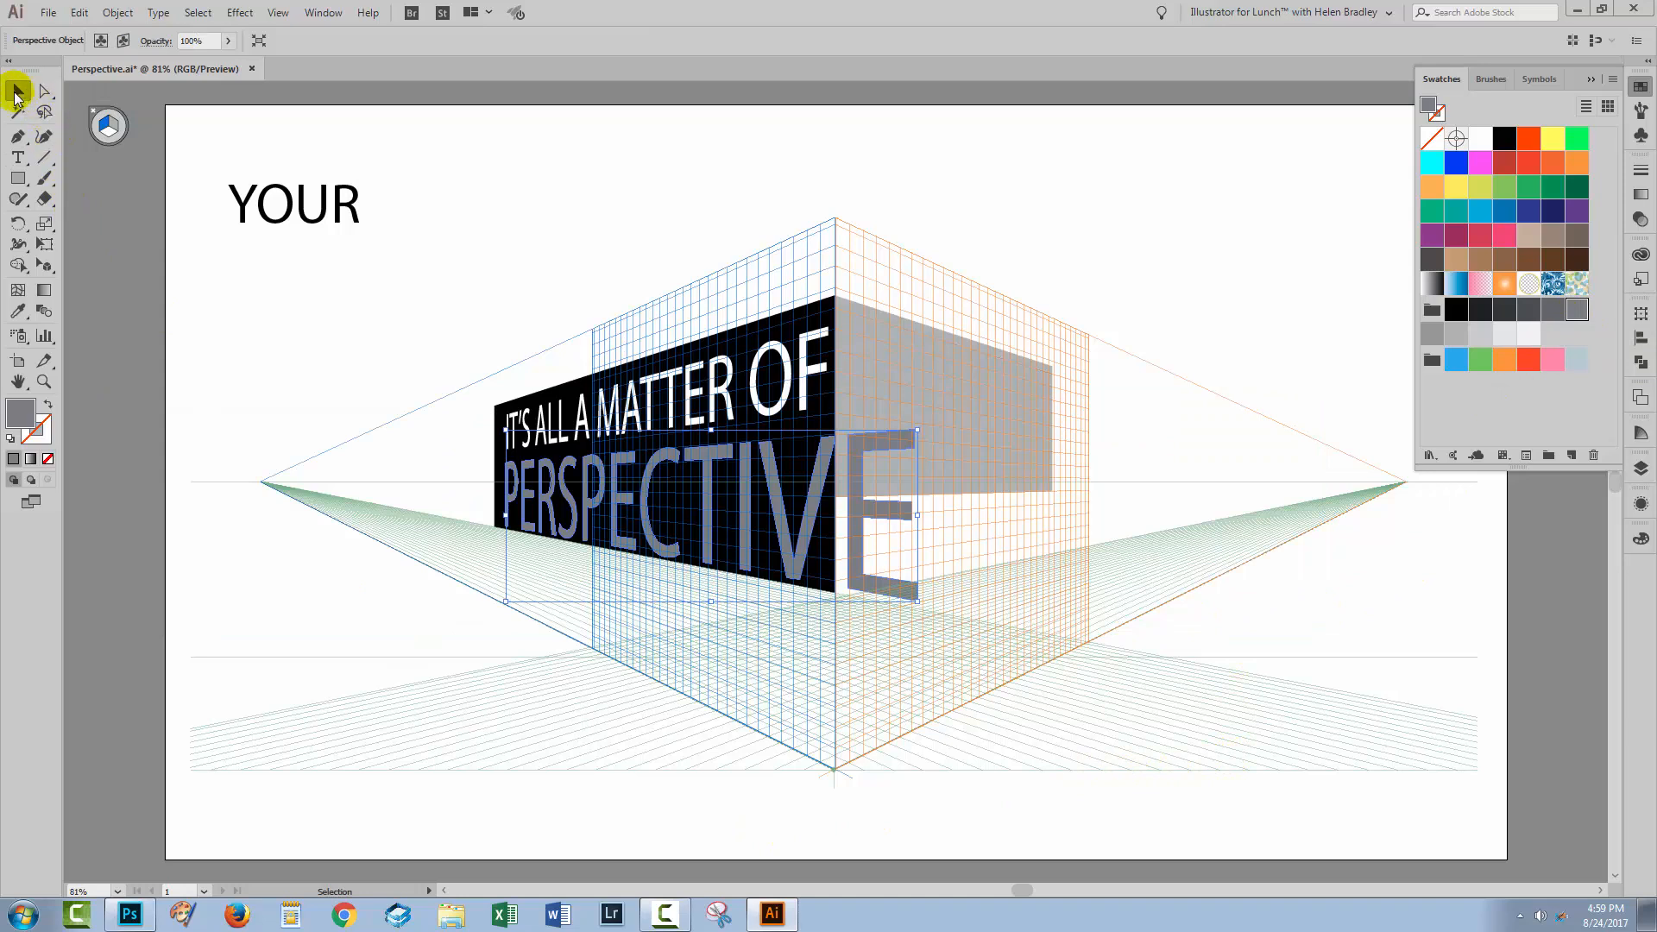
pyautogui.click(192, 322)
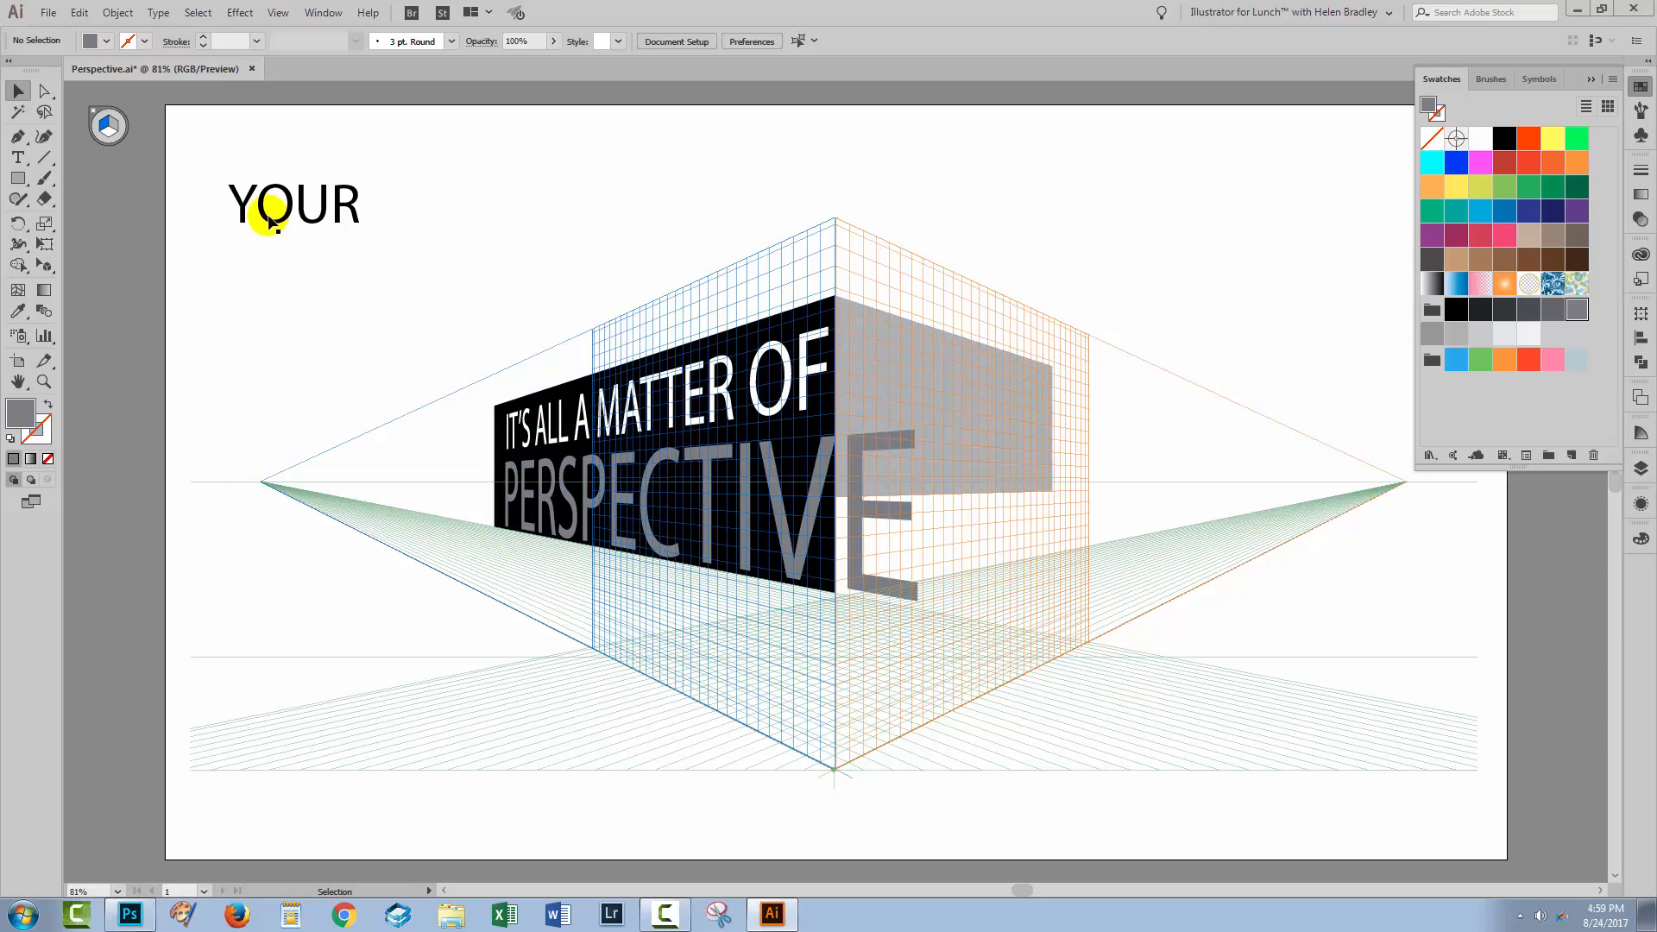
# - Place the text "YOUR" on the right perspective plane, enlarged to span the width of the gray rectangle
pyautogui.moveTo(40, 268); pyautogui.dragTo(119, 289)
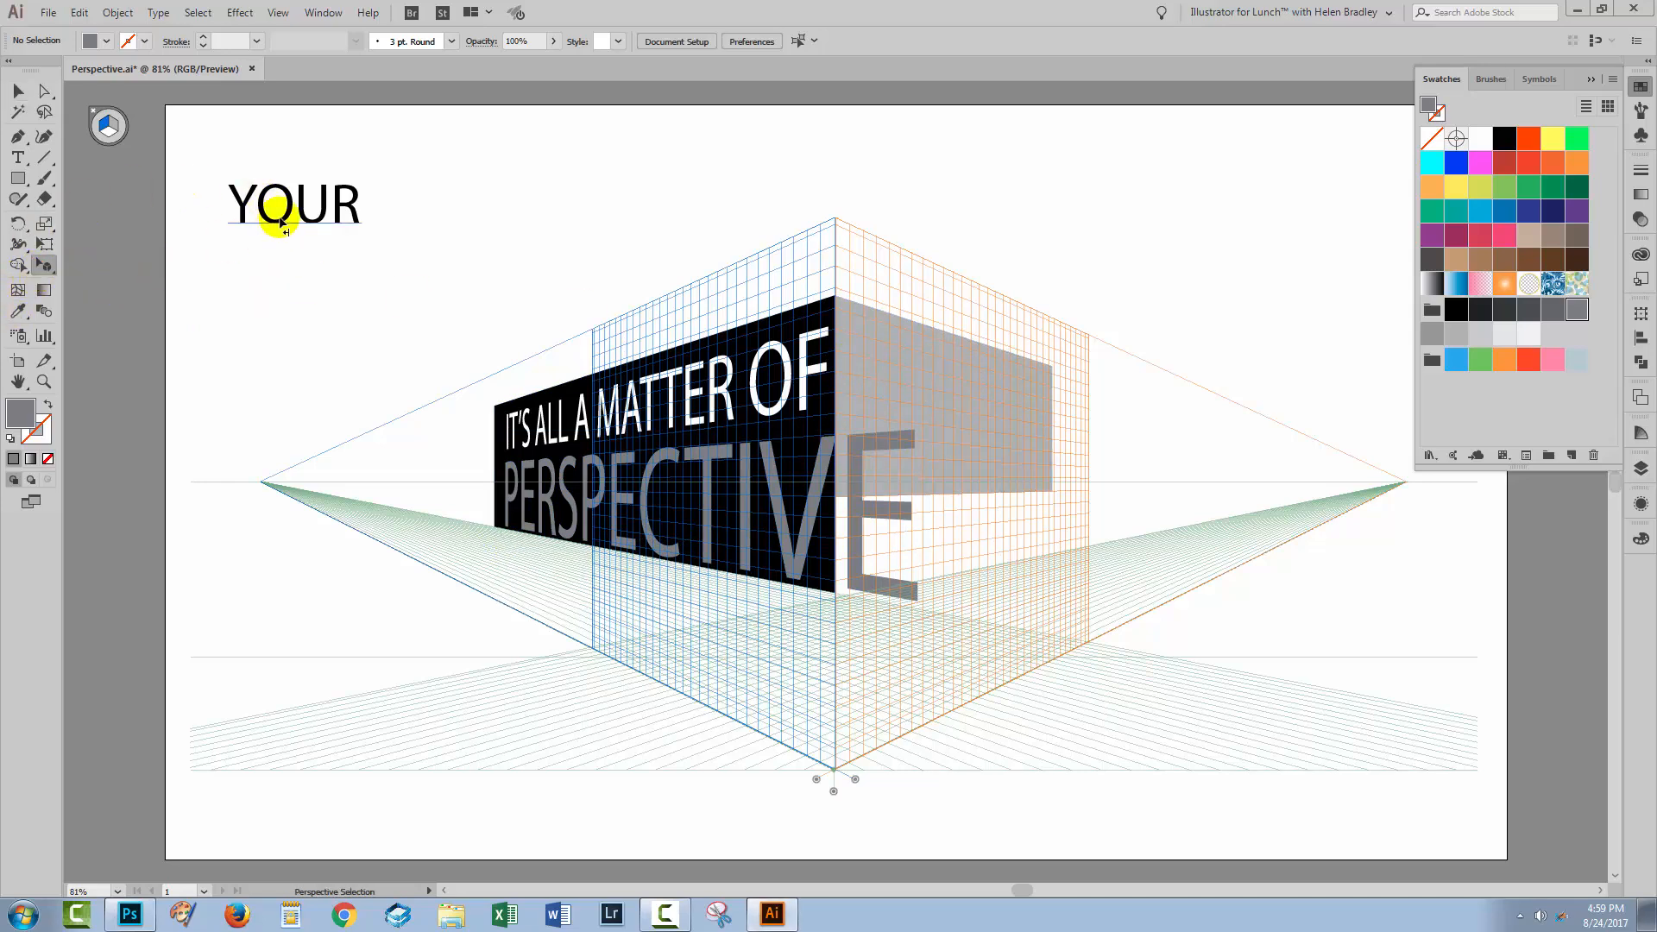
pyautogui.click(113, 127)
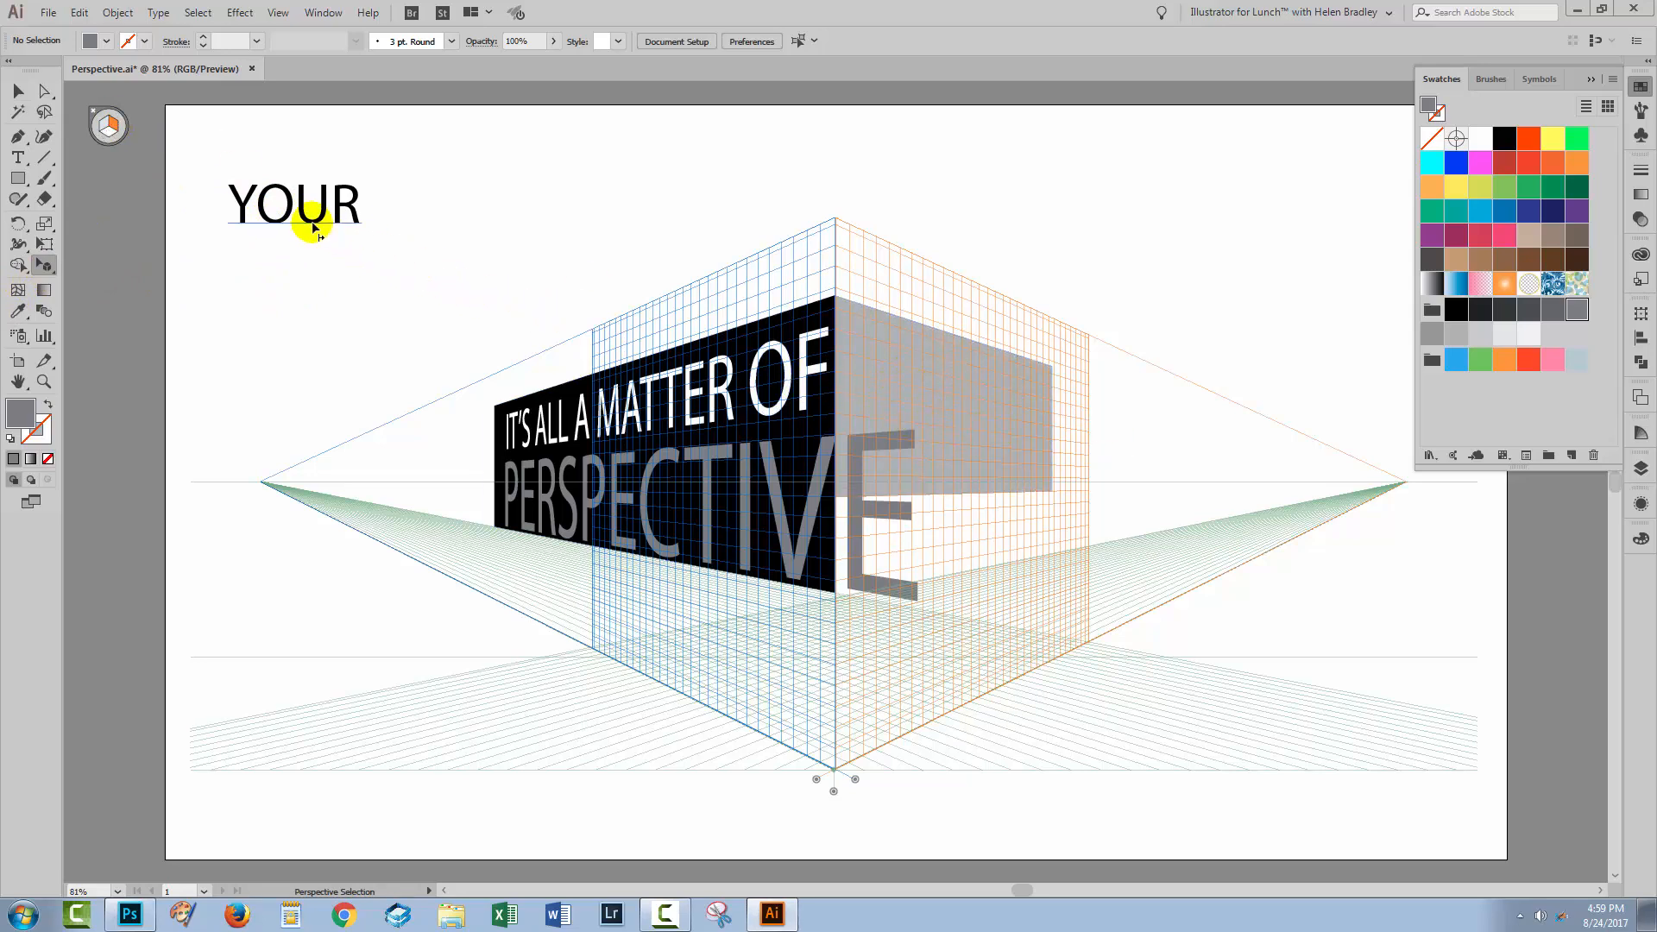
pyautogui.moveTo(319, 230); pyautogui.dragTo(1051, 476)
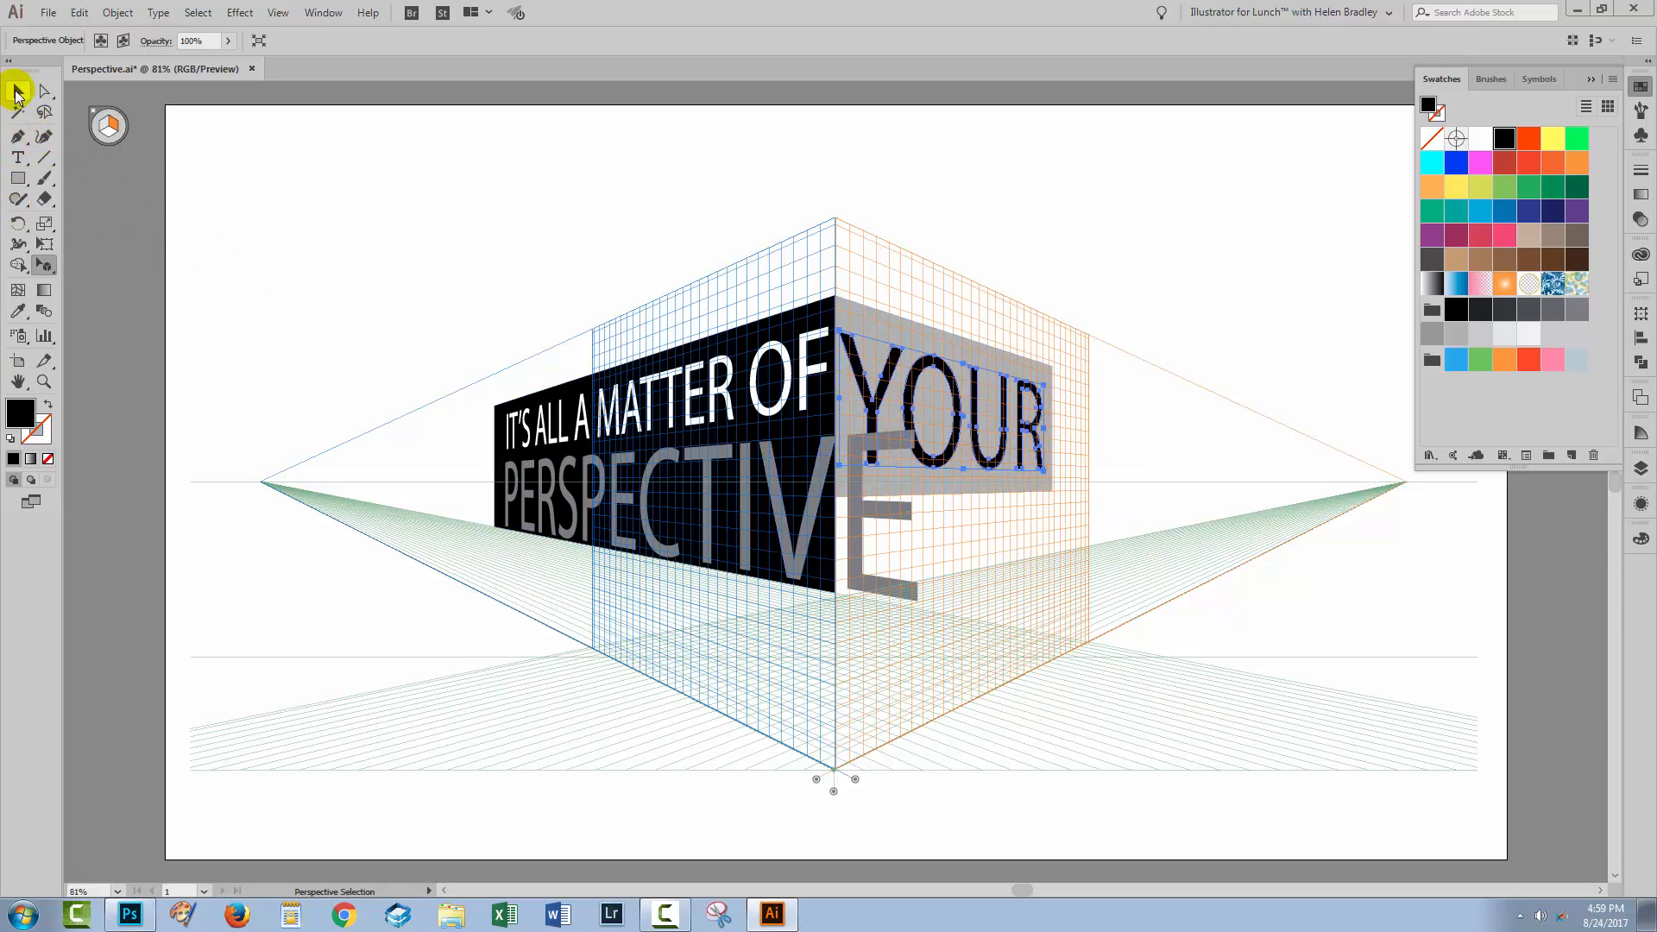
# - Fill the text "YOUR" with the bright pink swatch, leave its editing mode and deselect it
pyautogui.doubleClick(971, 423)
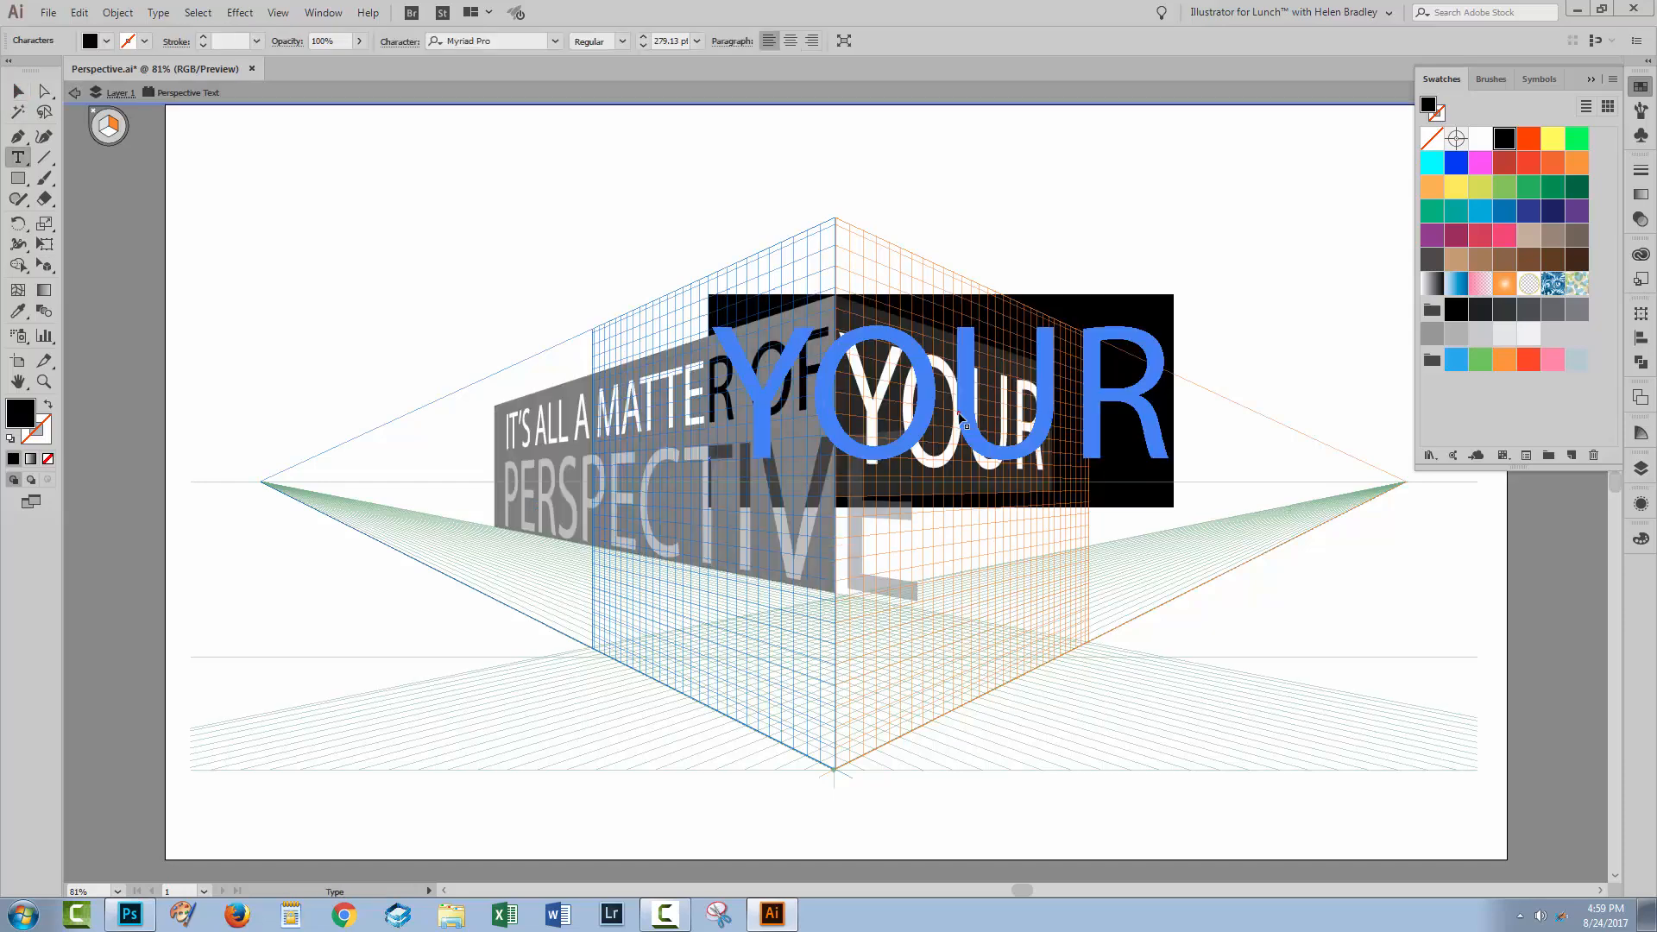
pyautogui.click(1509, 241)
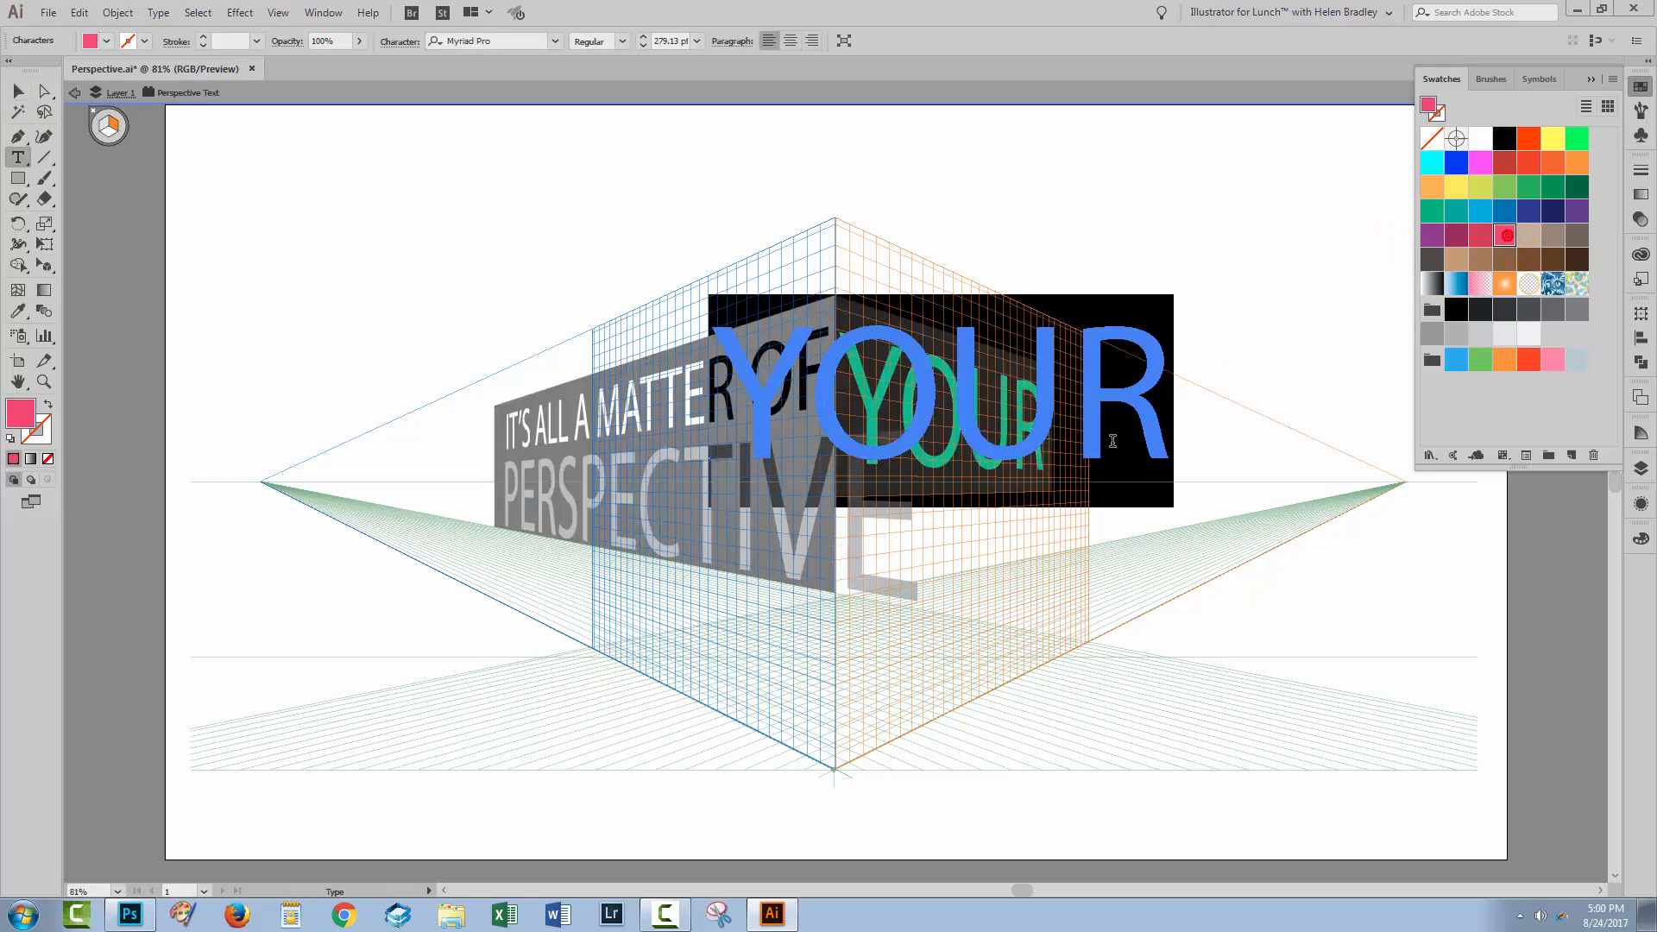
pyautogui.press('Escape')
pyautogui.press('Escape')
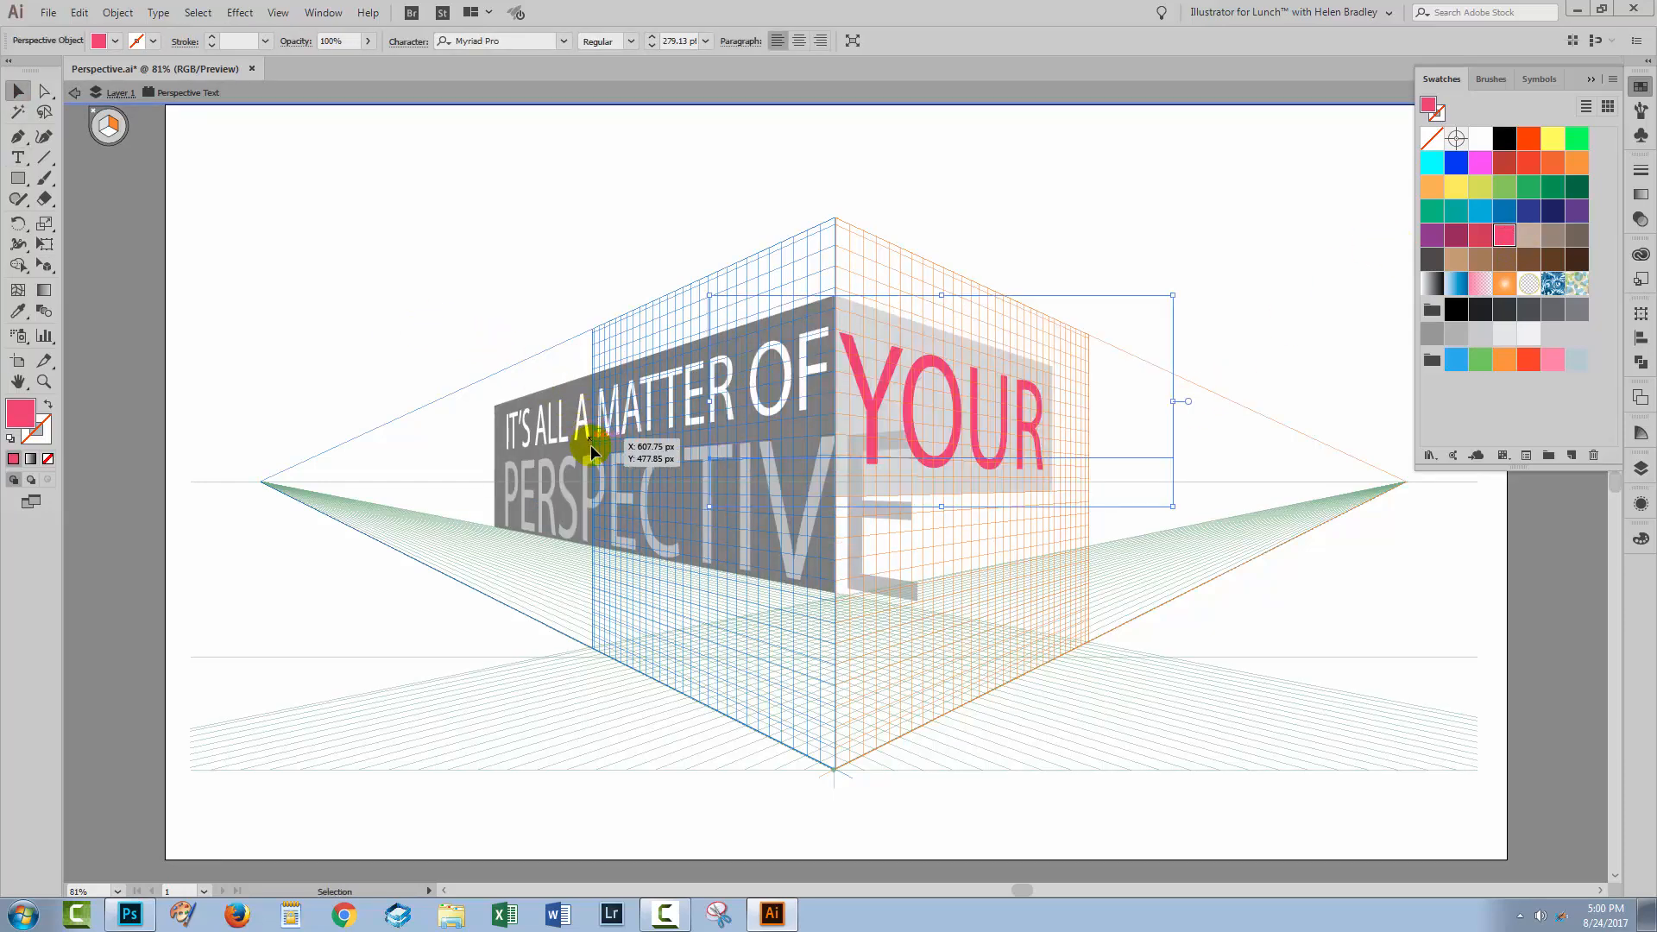
pyautogui.click(335, 304)
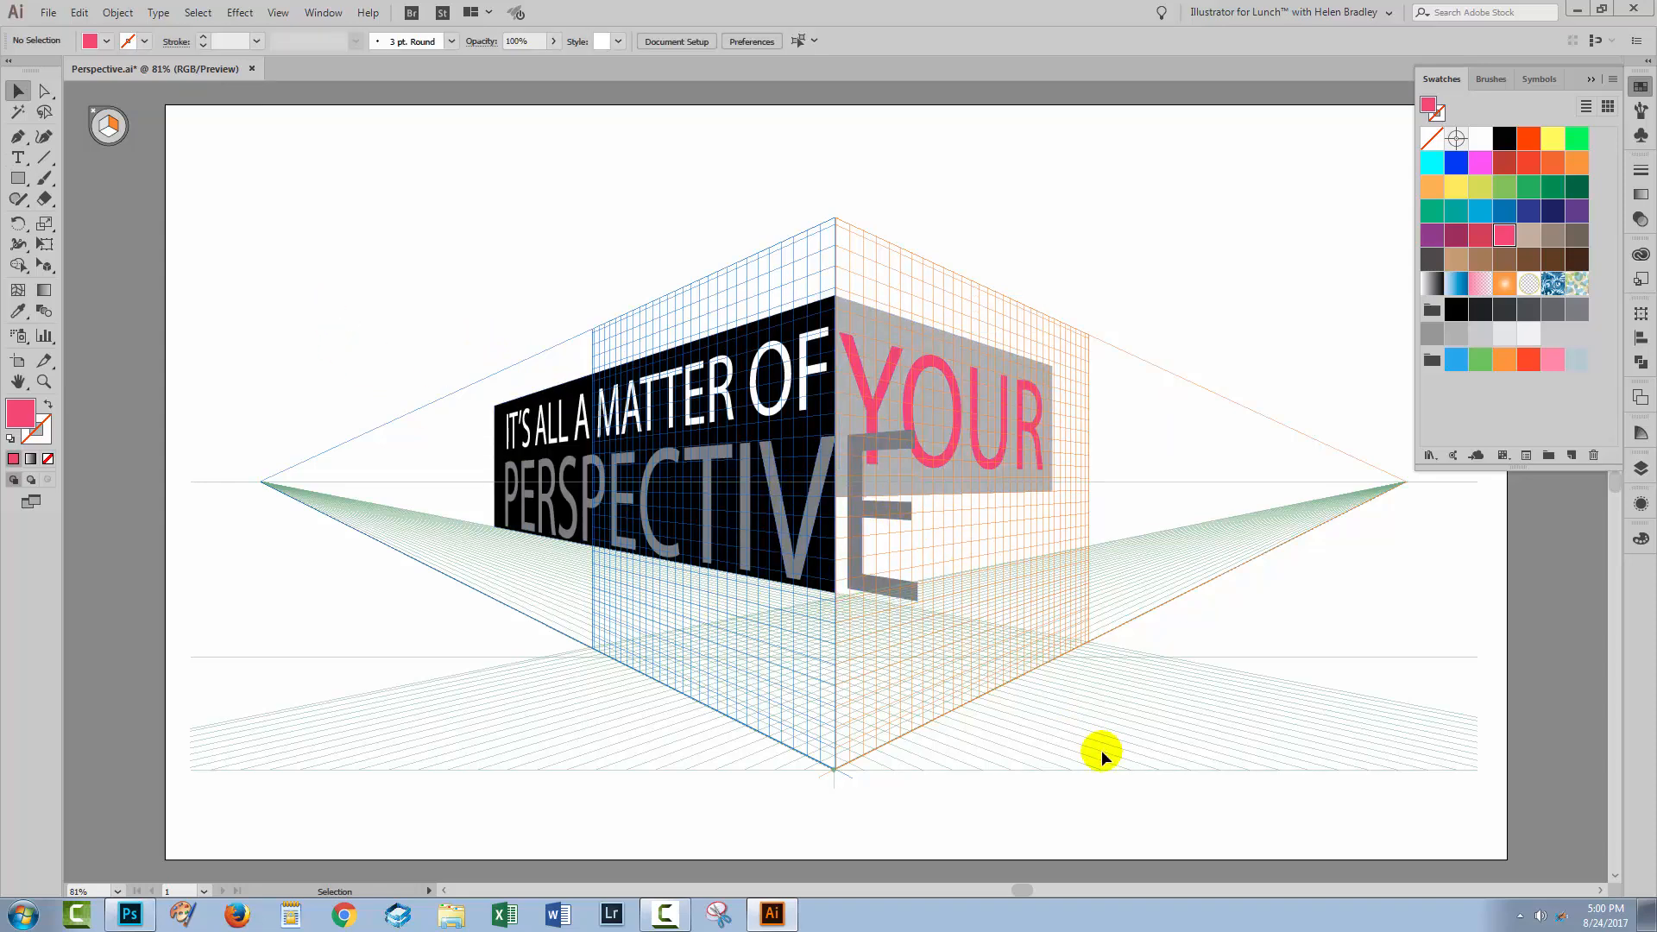
# - Reposition the text "YOUR" slightly higher on the right perspective plane, keeping it inside the gray rectangle with the Y close to the centre edge
pyautogui.click(44, 265)
pyautogui.click(867, 371)
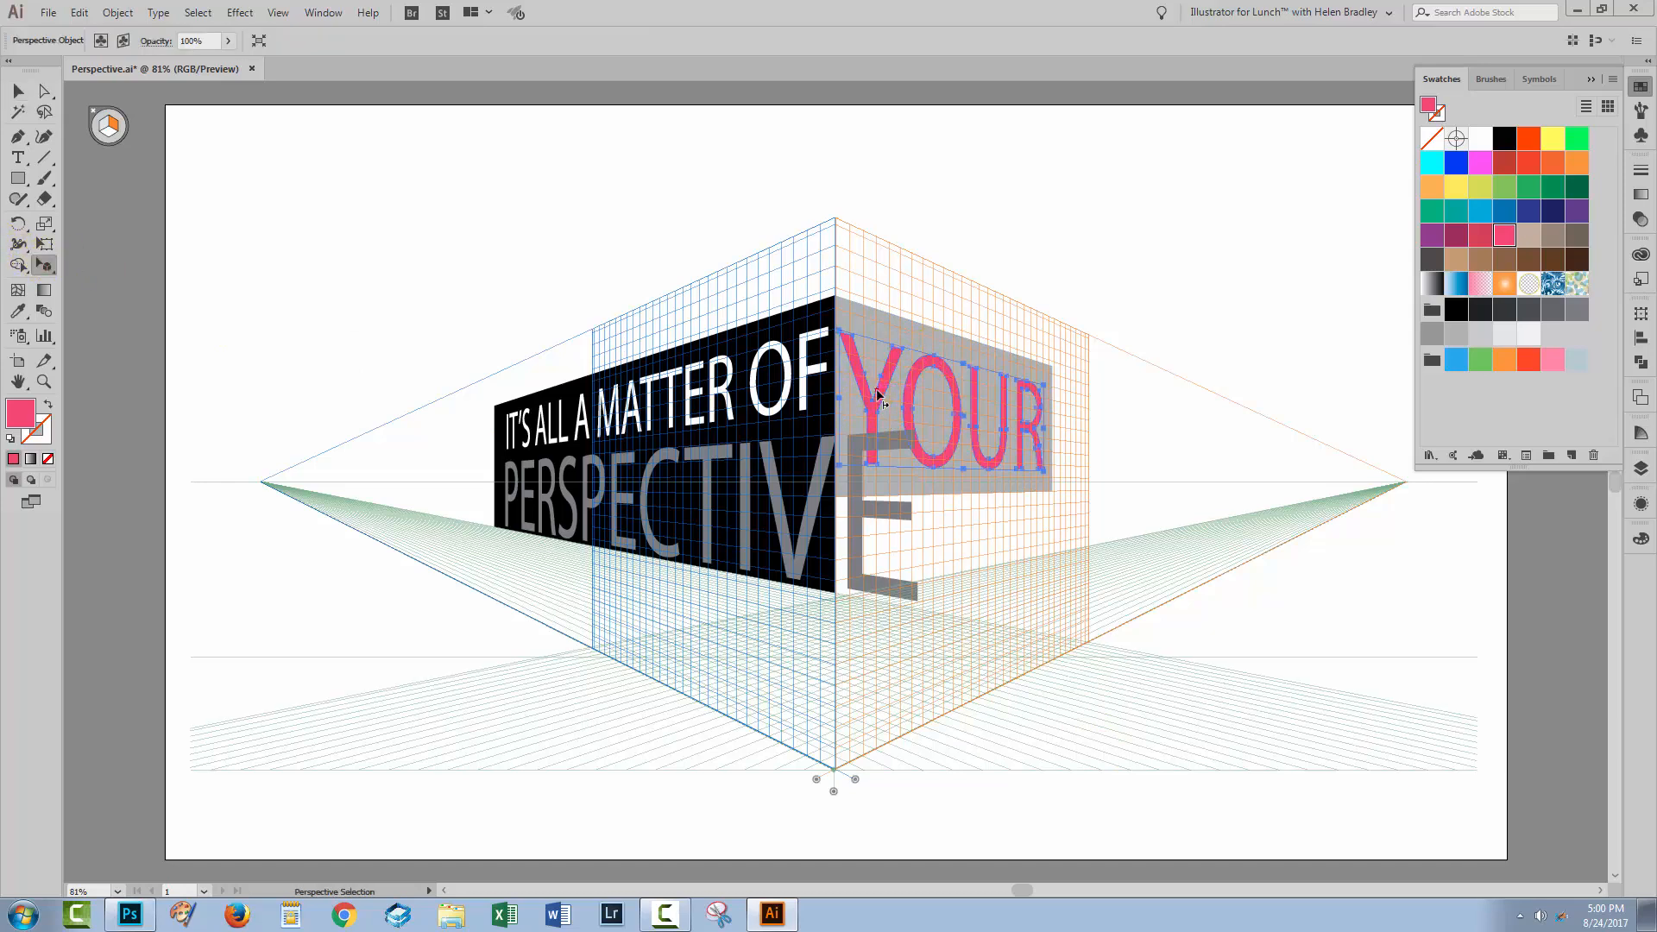
pyautogui.moveTo(877, 395); pyautogui.dragTo(887, 380)
pyautogui.press('z')
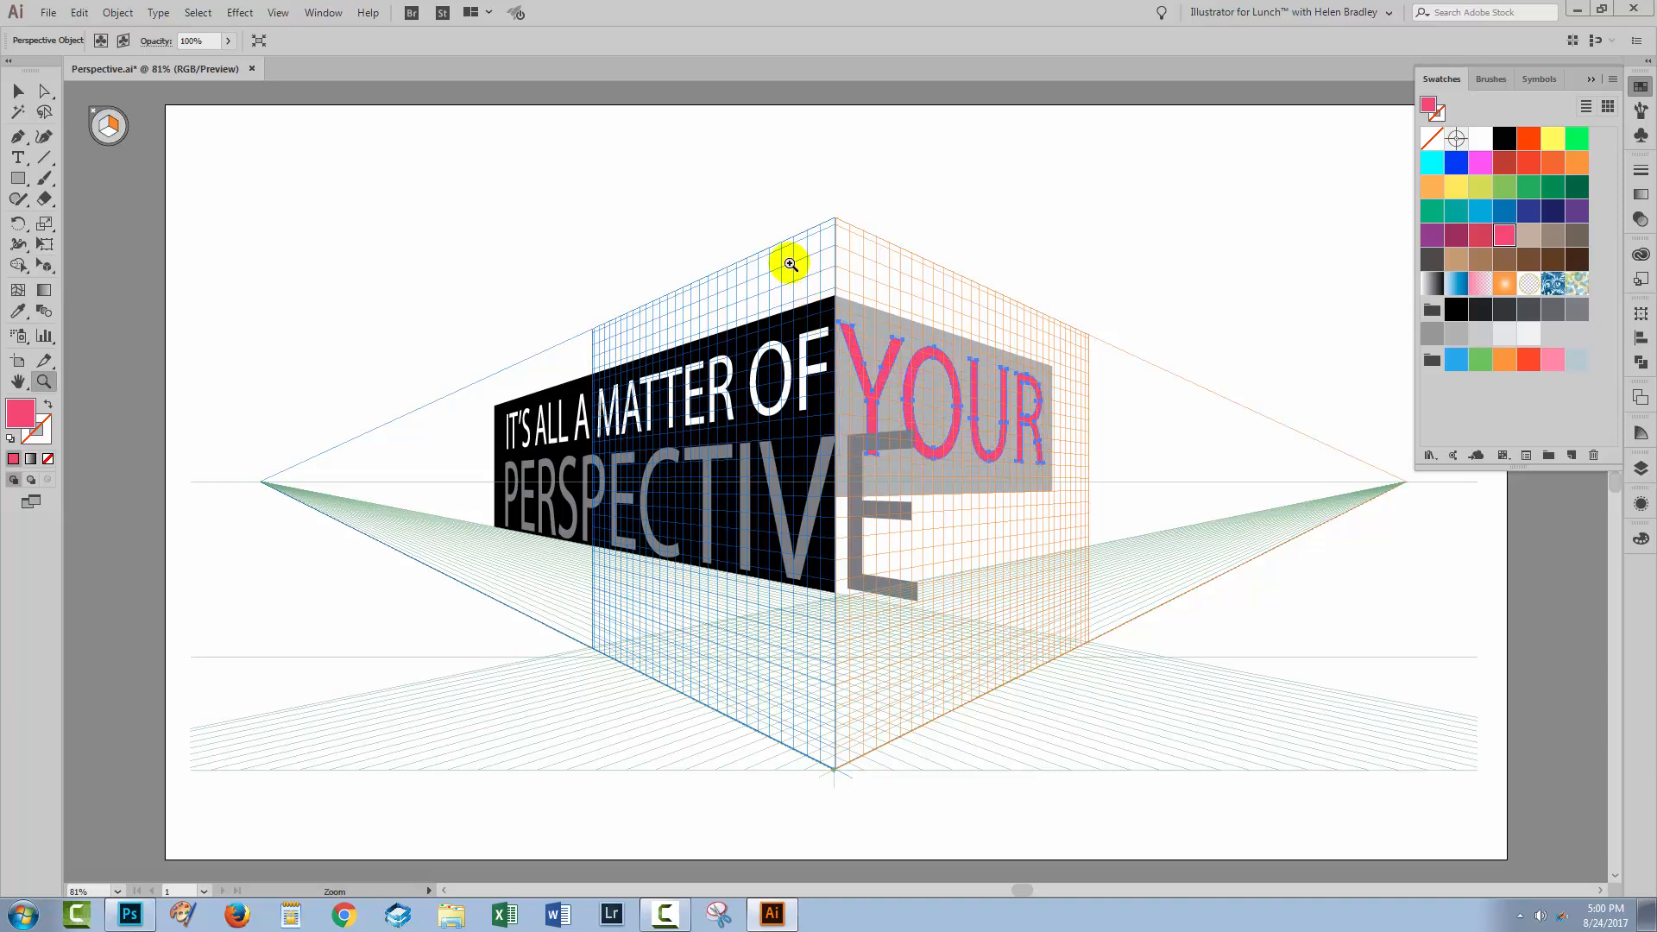
pyautogui.moveTo(741, 261); pyautogui.dragTo(1061, 510)
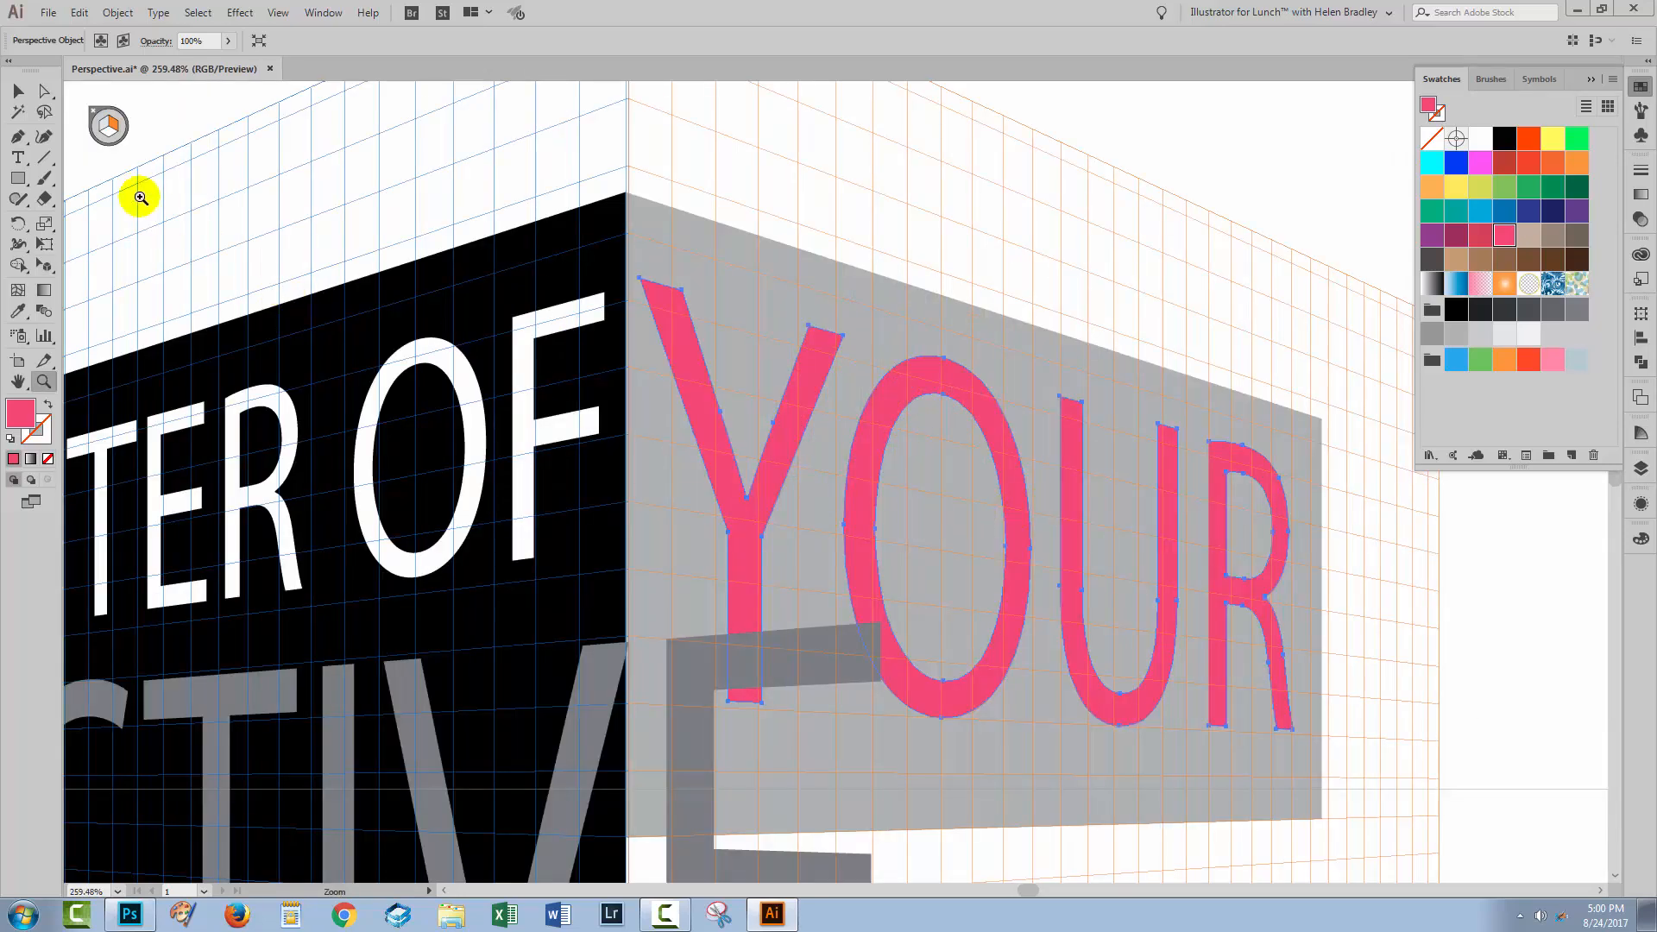
pyautogui.moveTo(47, 270); pyautogui.dragTo(130, 285)
pyautogui.click(862, 385)
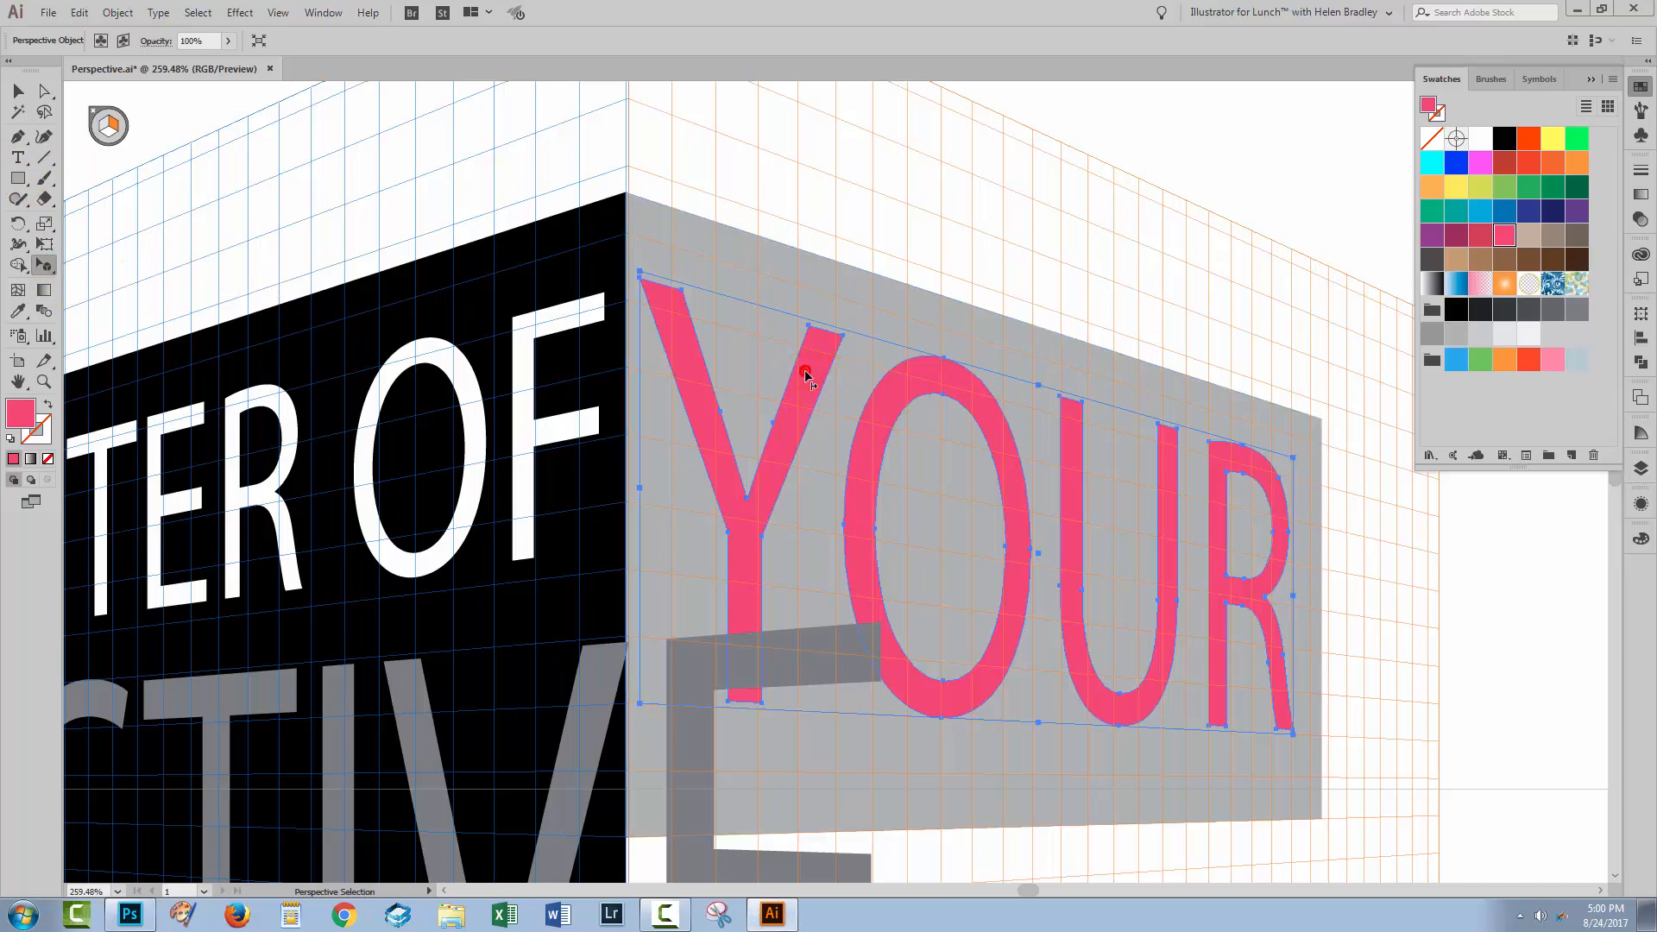
pyautogui.moveTo(805, 374); pyautogui.dragTo(794, 445)
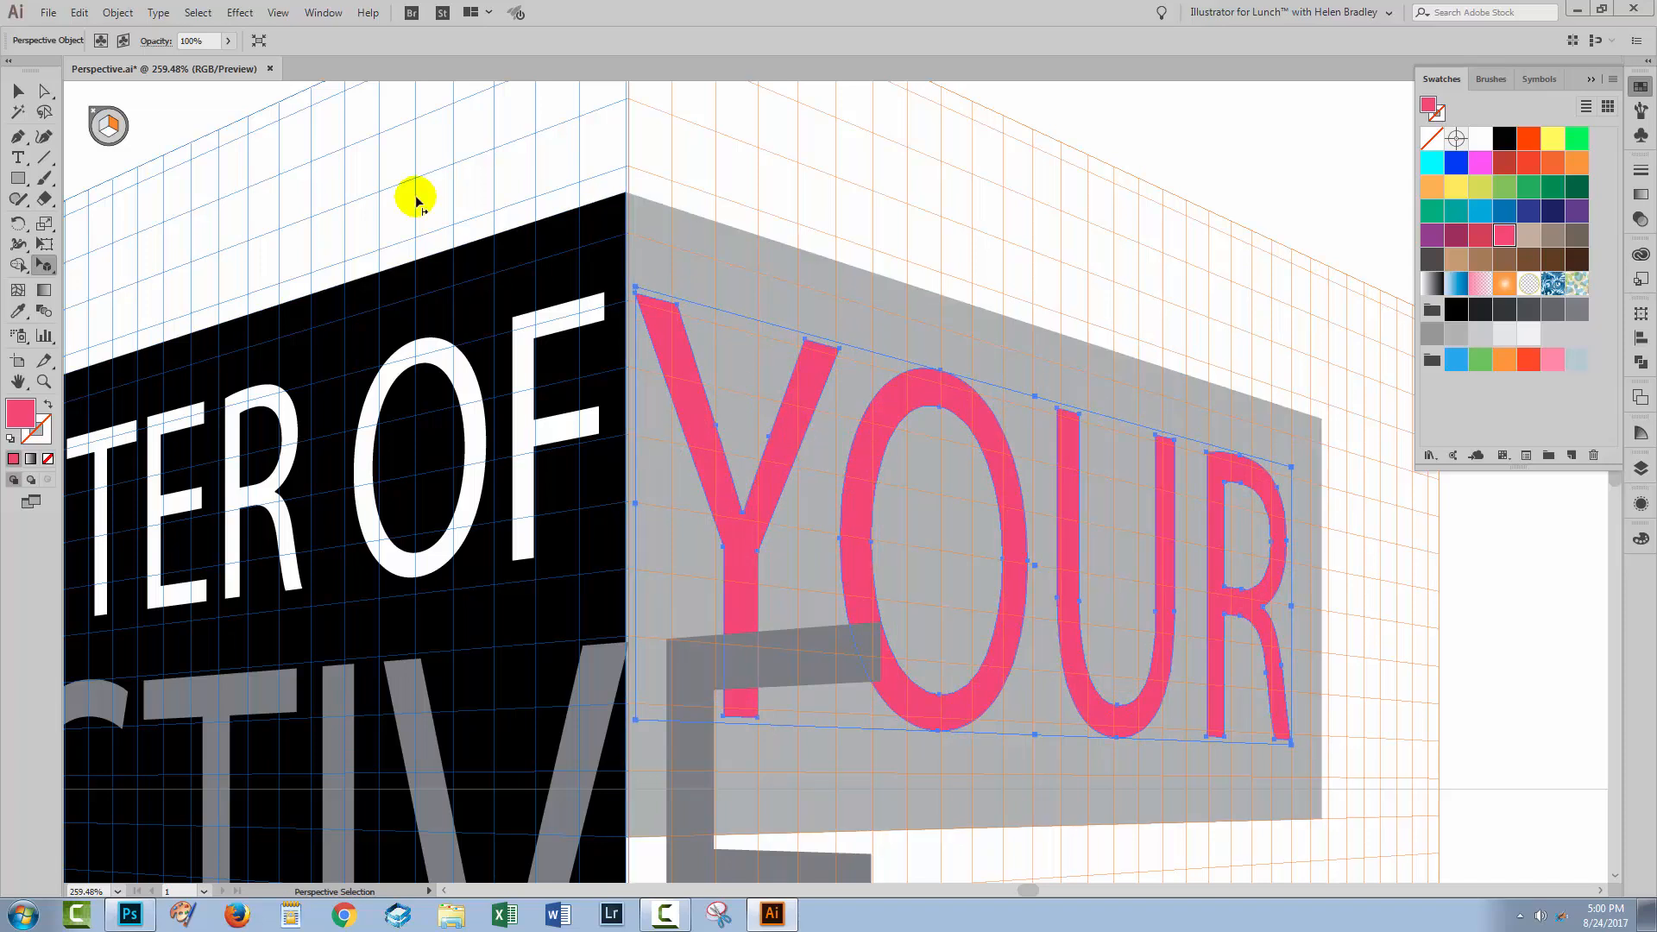
# - Hide the perspective grid and deselect the text "YOUR" to show the finished artwork on the whole artboard
pyautogui.hotkey('ctrl', '0')
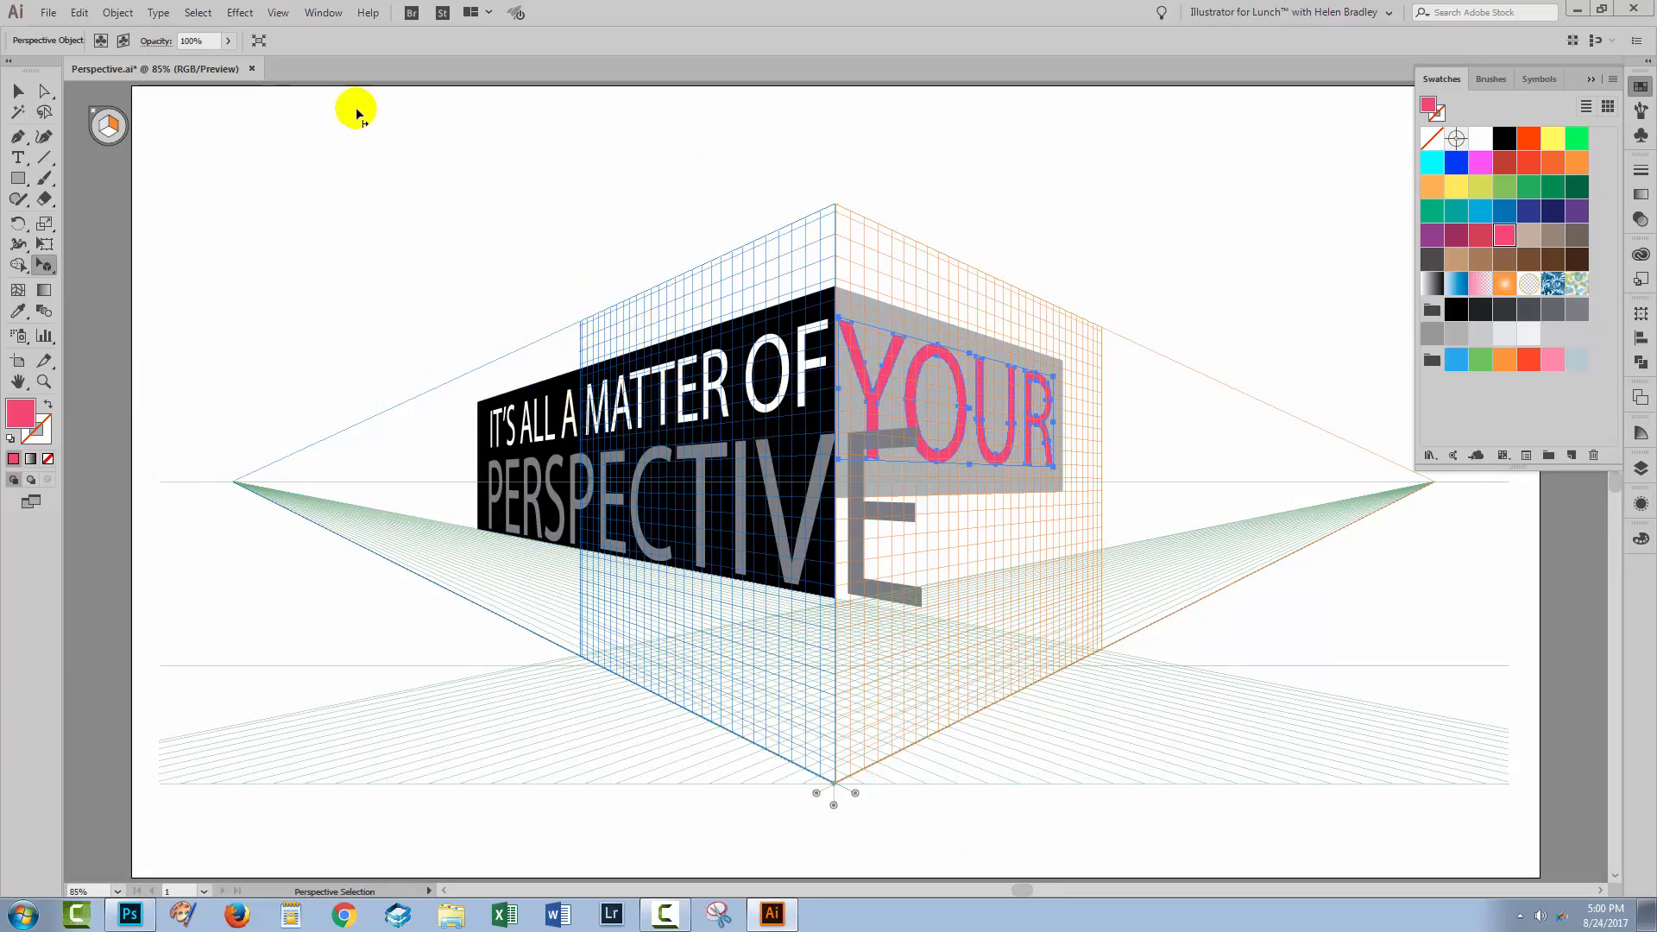
pyautogui.click(277, 12)
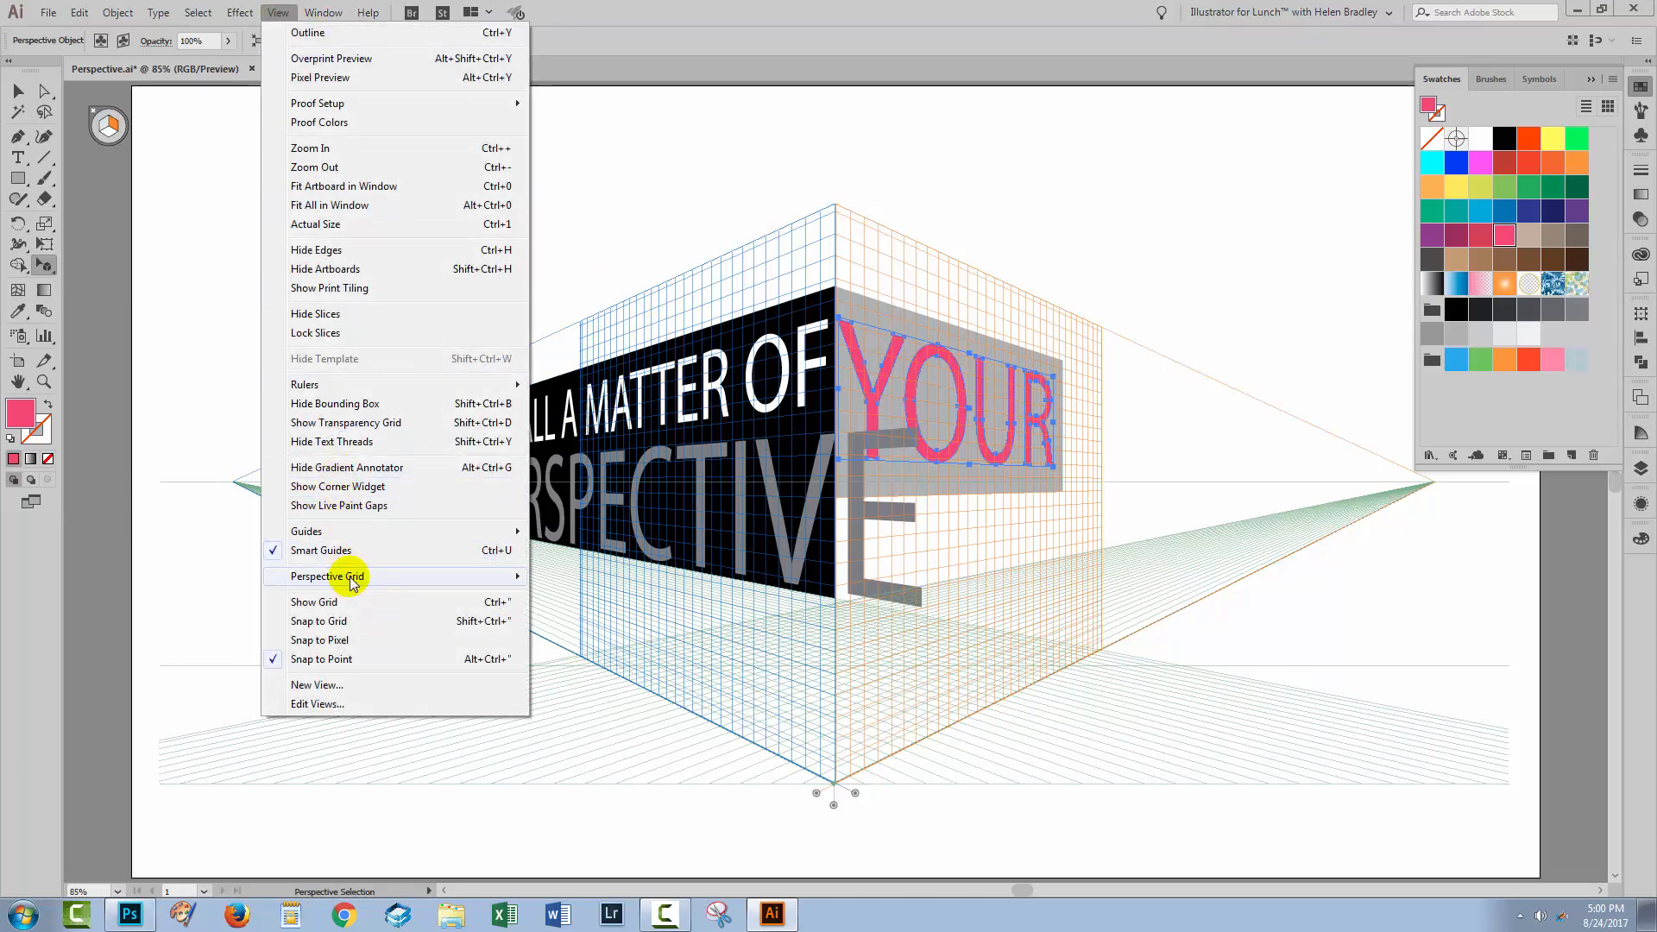
pyautogui.moveTo(353, 583)
pyautogui.click(118, 579)
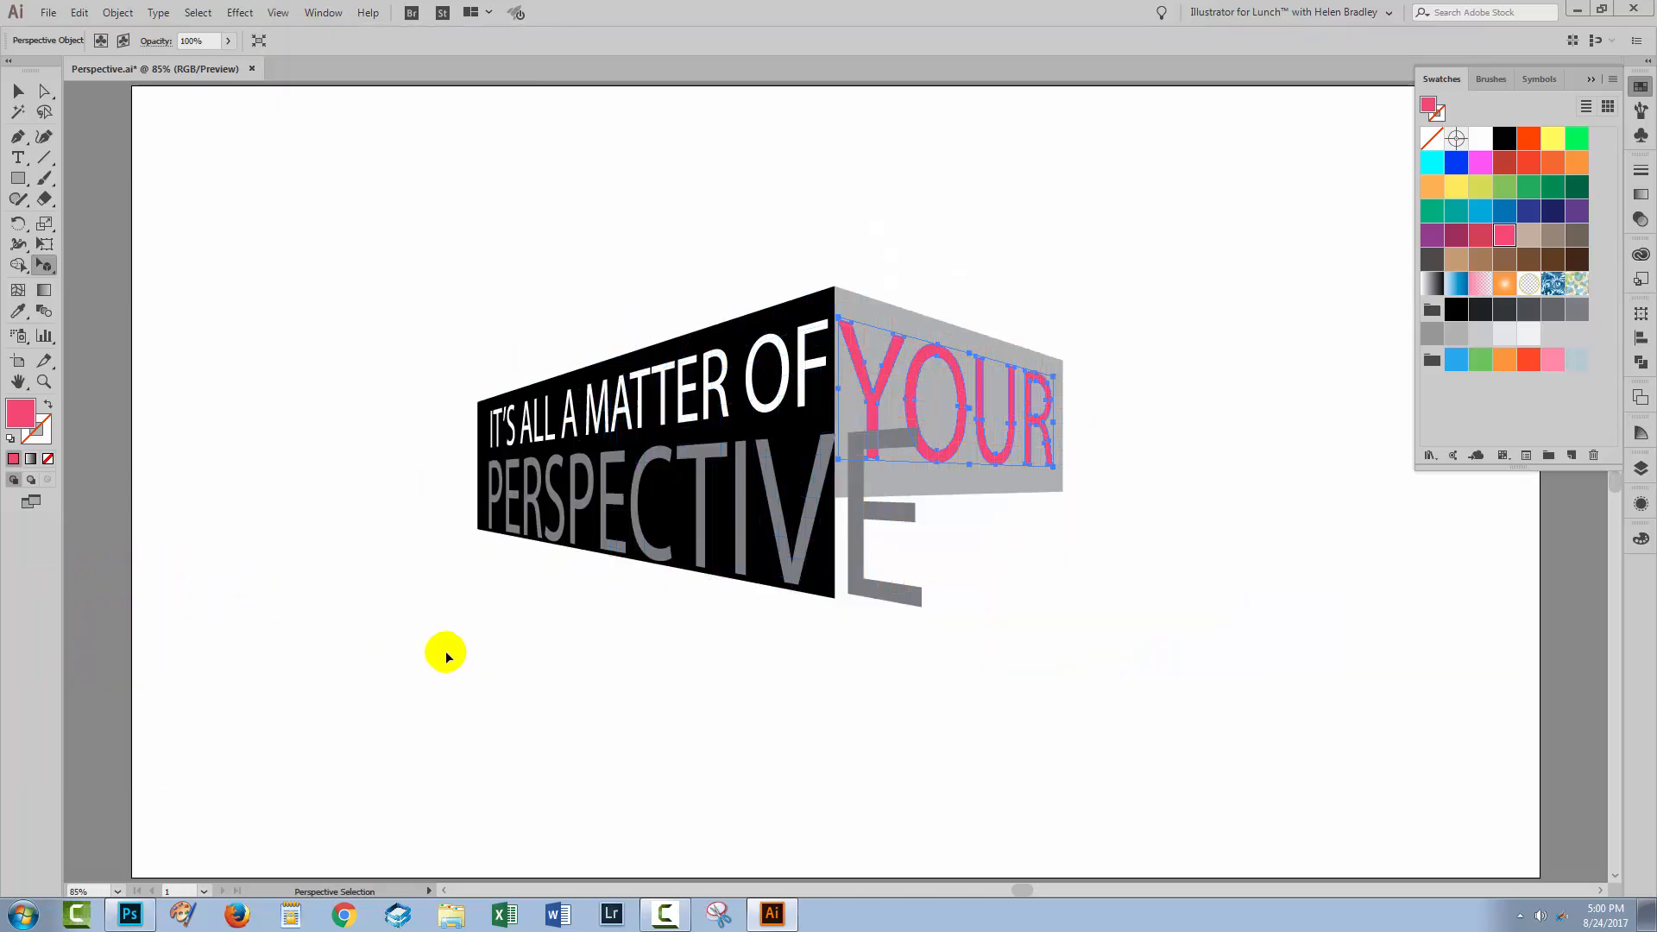
pyautogui.click(18, 91)
pyautogui.click(392, 631)
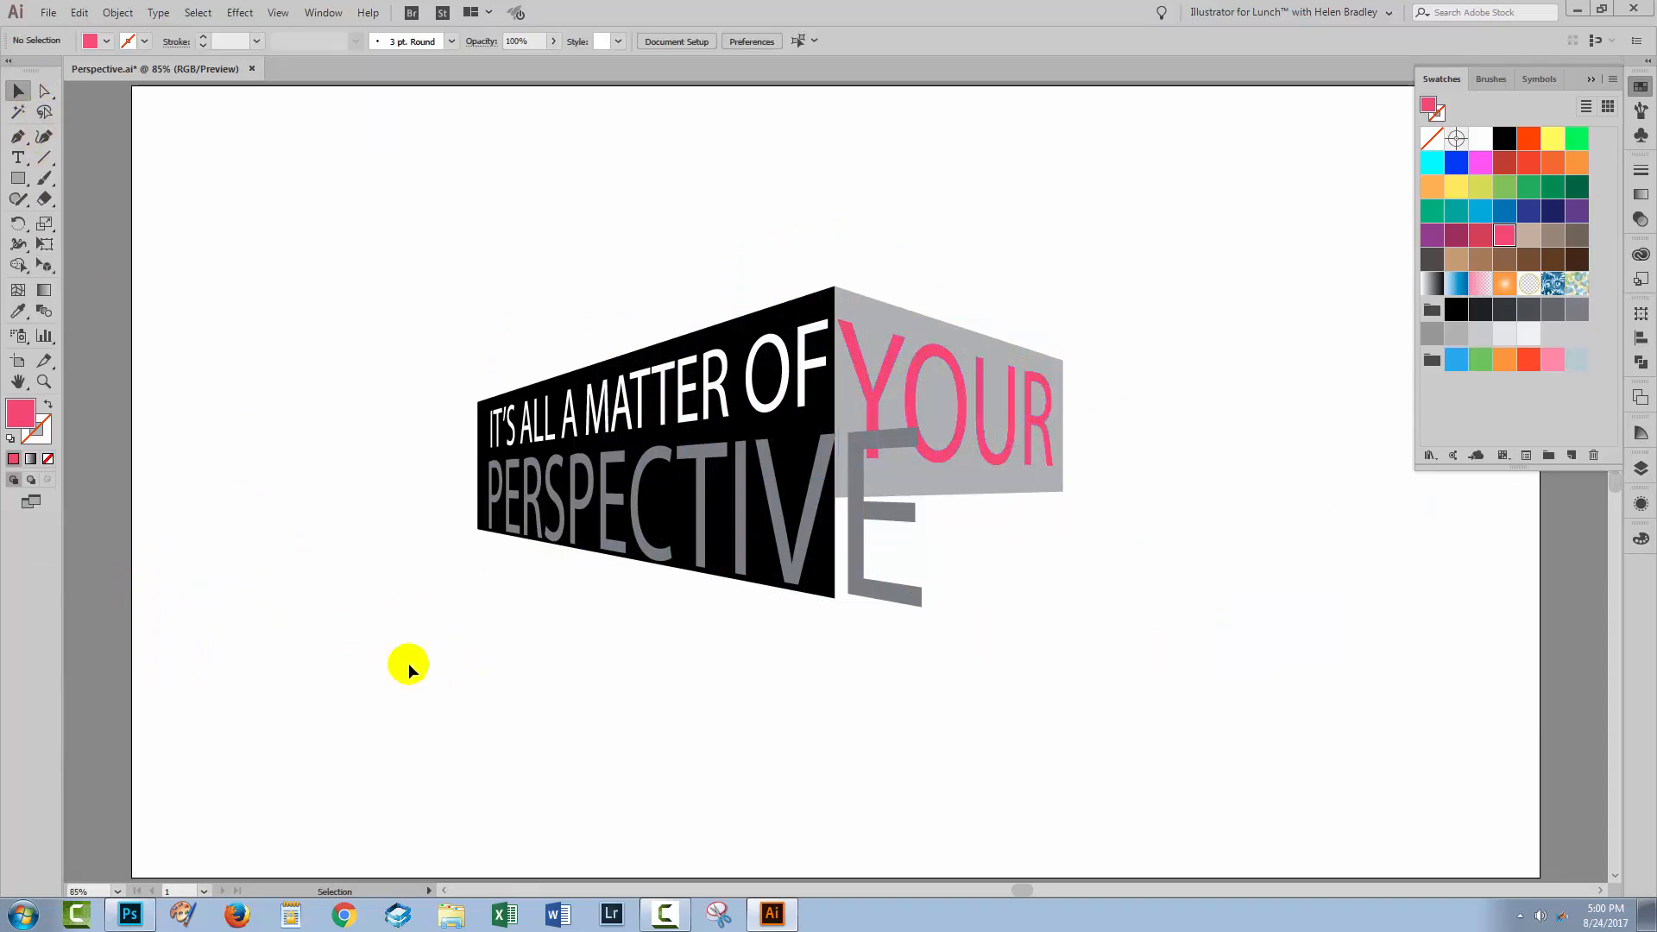